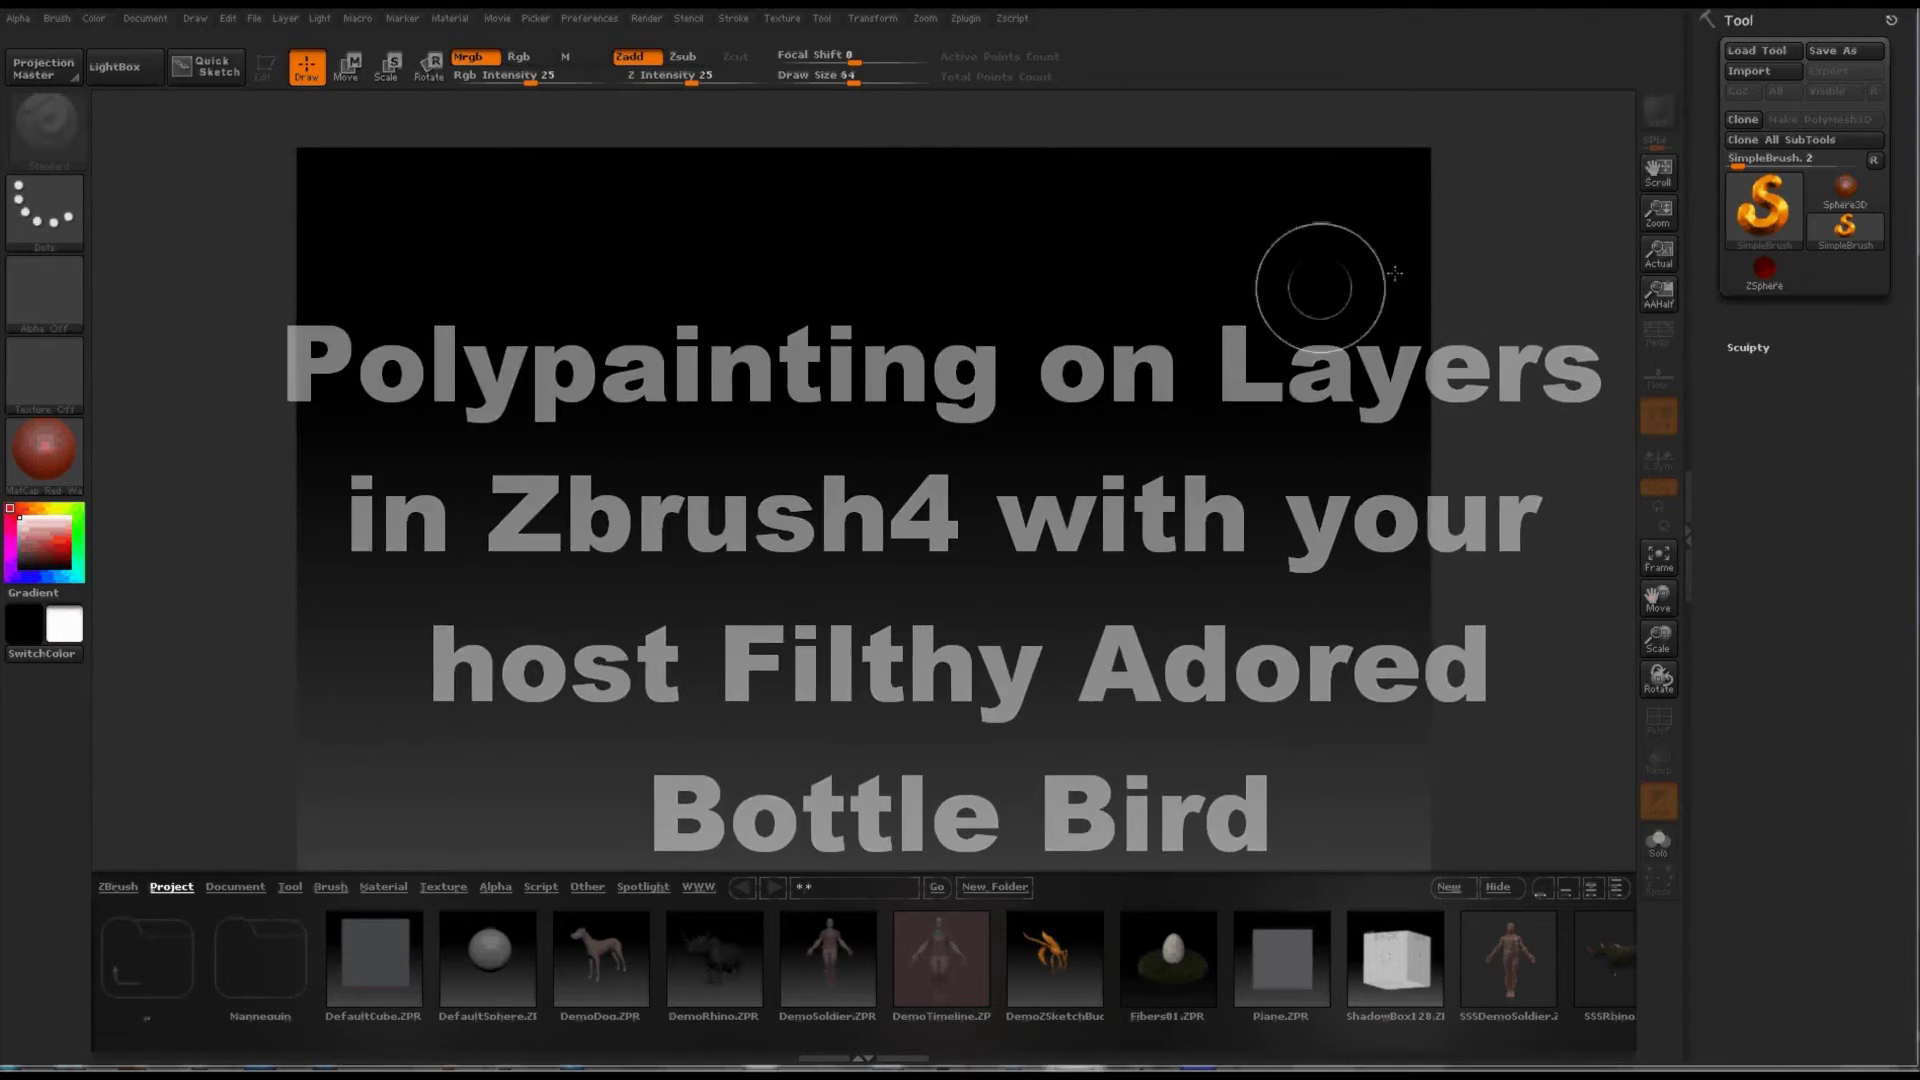
# Browse the available primitives and select Sphere3D as the active tool
pyautogui.moveTo(1762, 163); pyautogui.dragTo(1836, 160)
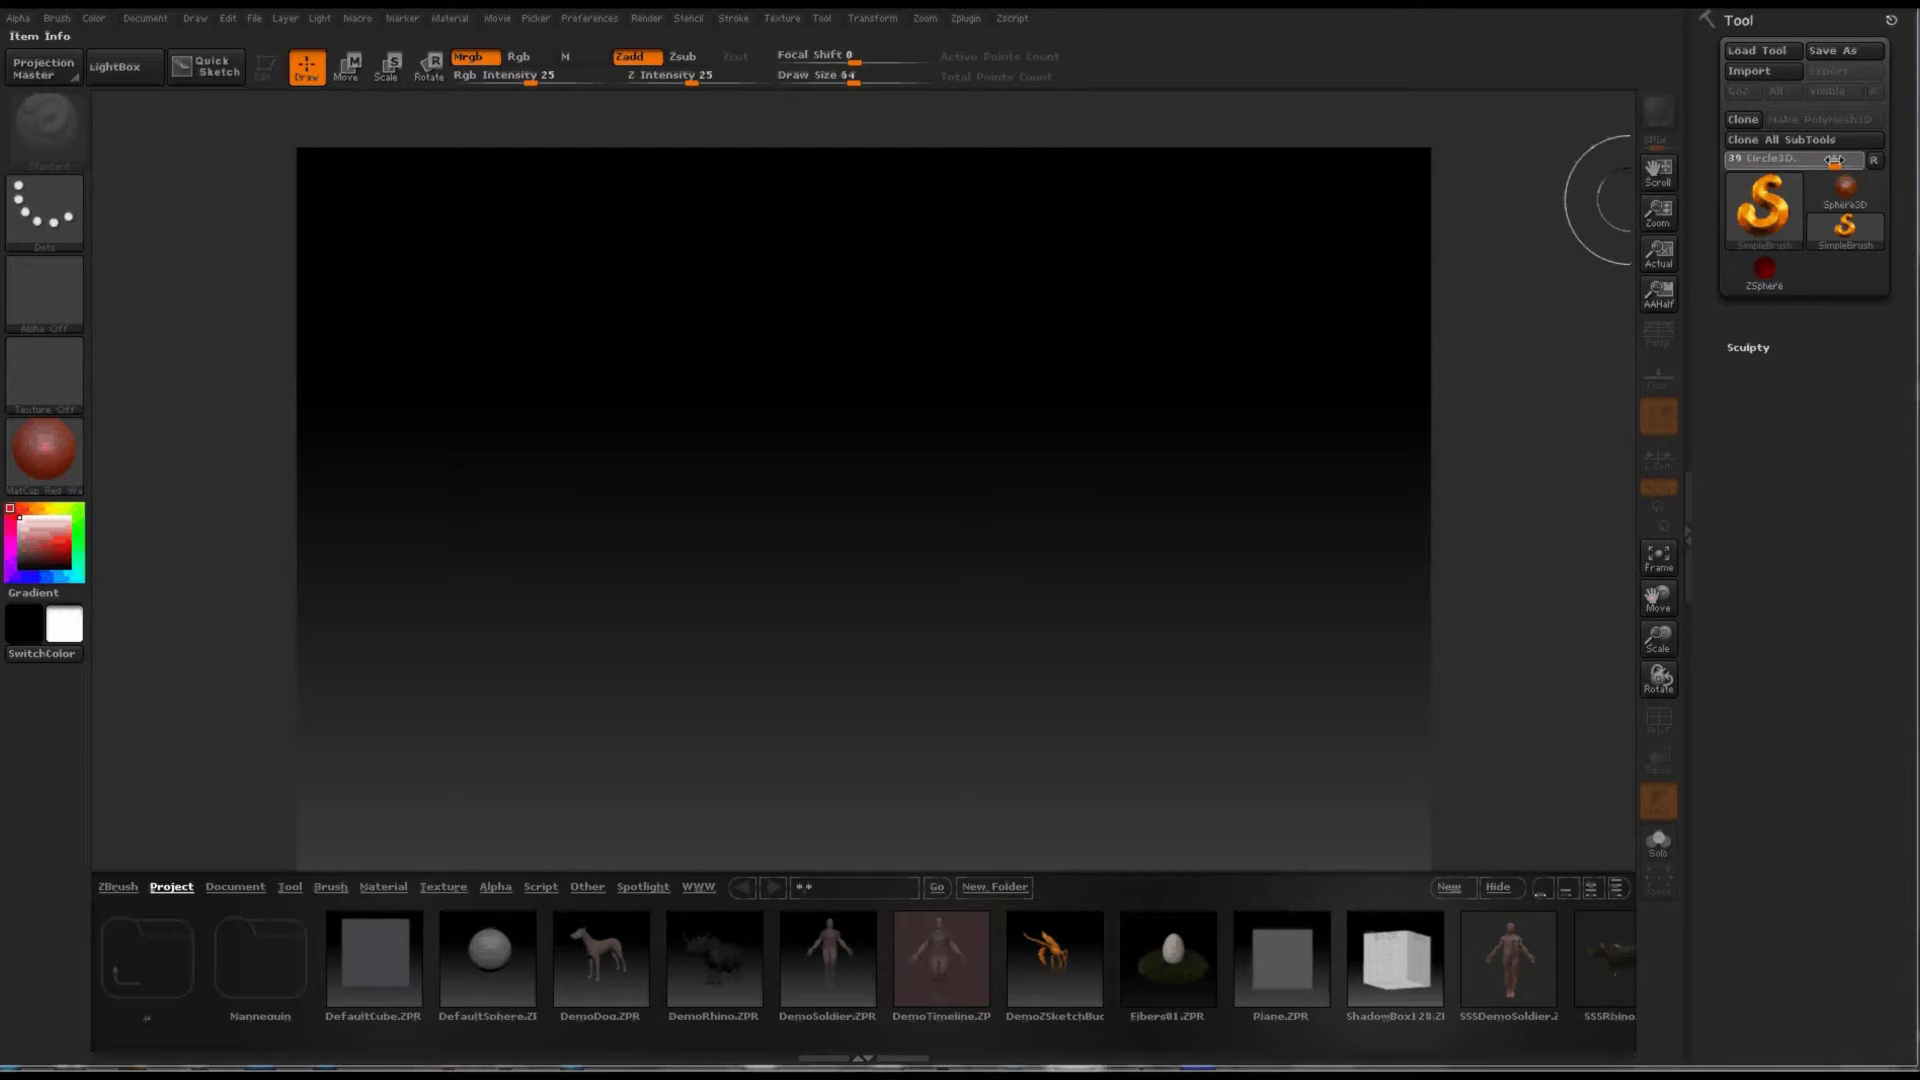
pyautogui.moveTo(1835, 160); pyautogui.dragTo(1814, 166)
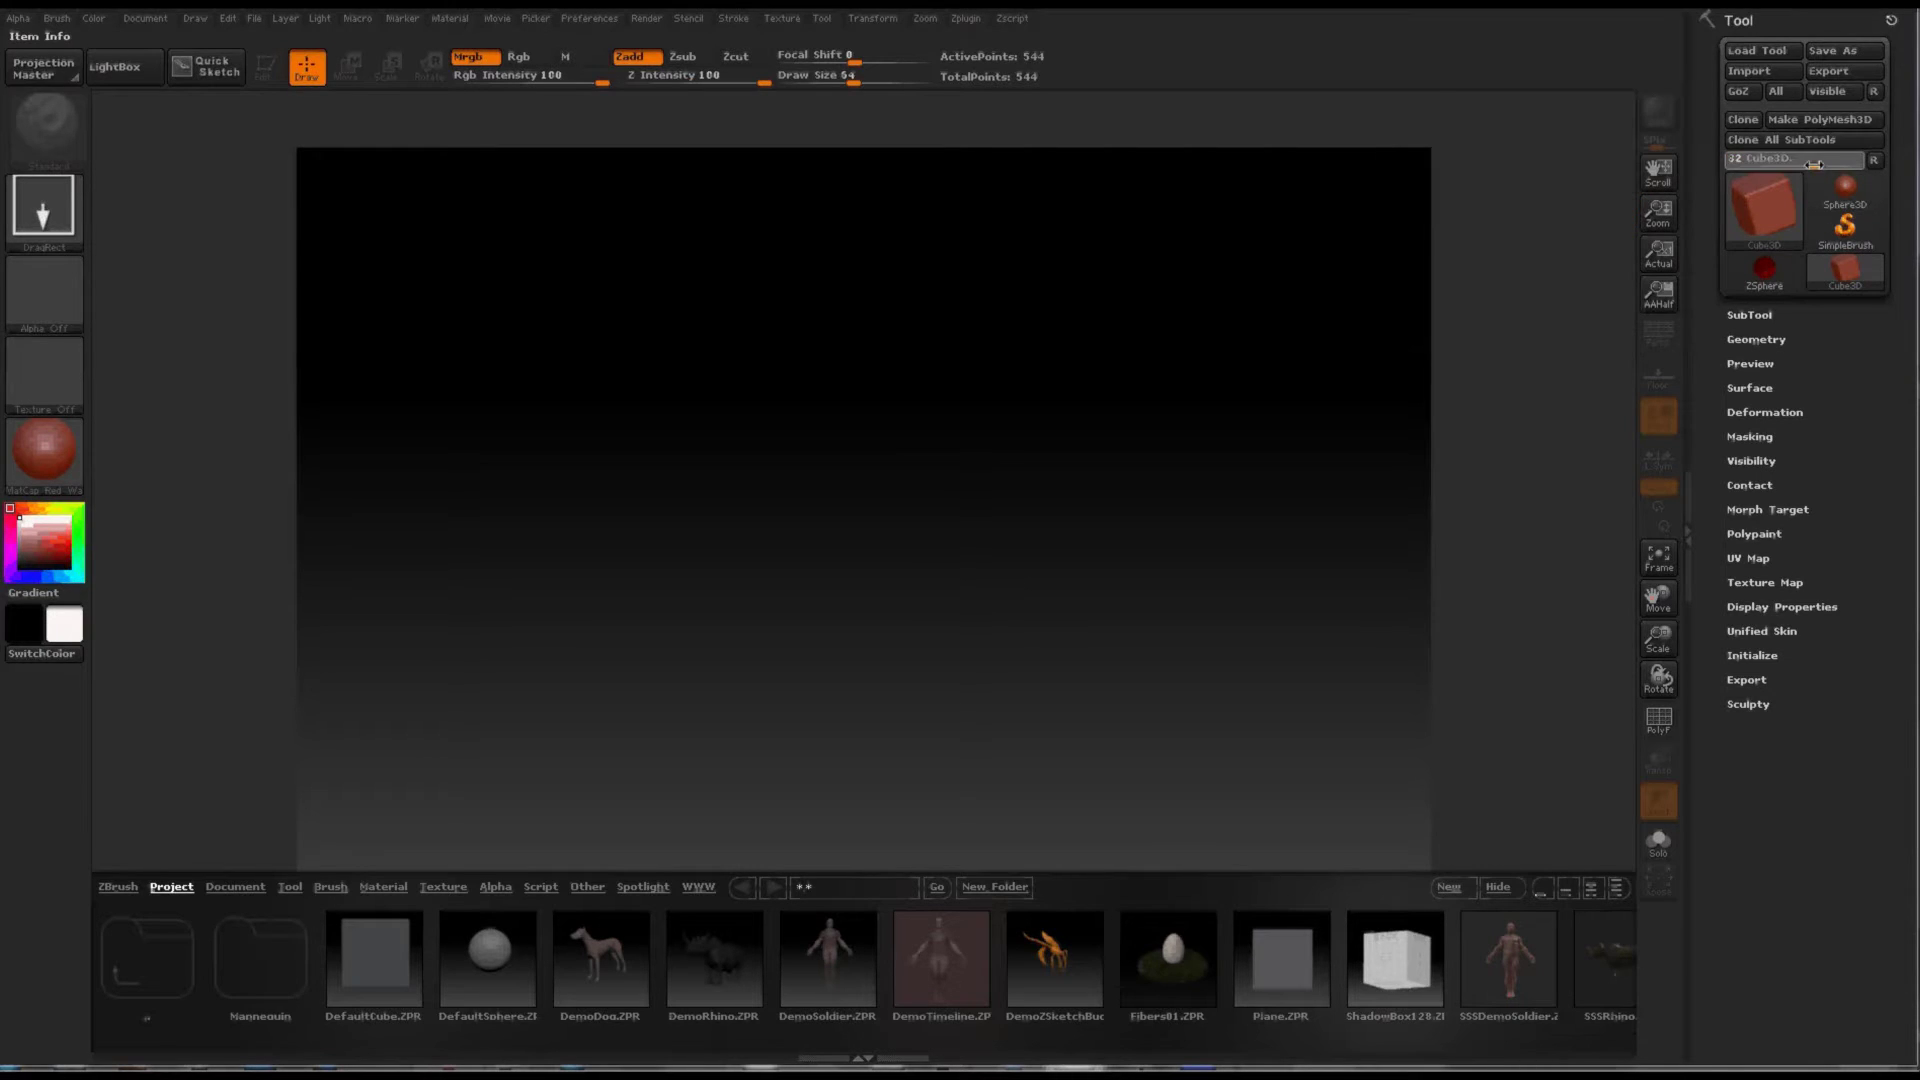
pyautogui.click(1845, 188)
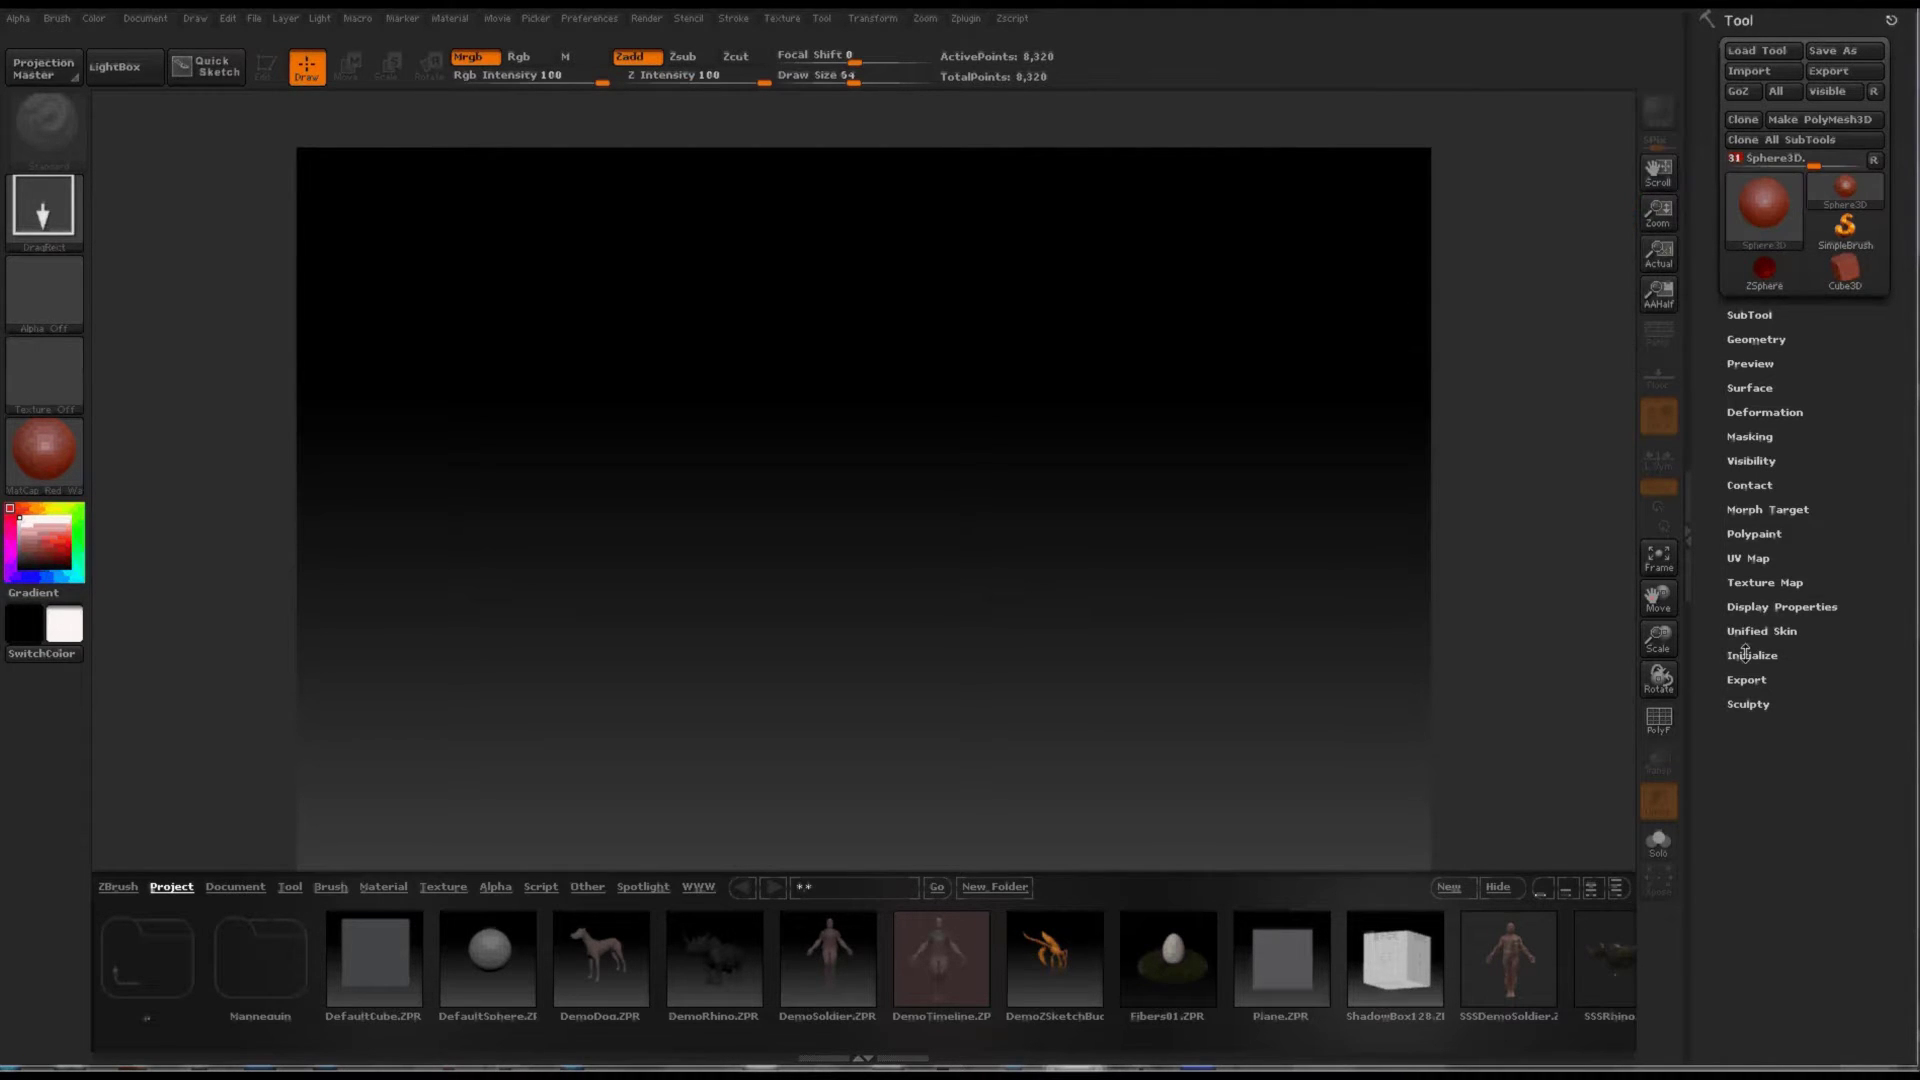
# Initialize the sphere primitive with an HDivide of 32 and a VDivide of 33
pyautogui.click(1745, 654)
pyautogui.moveTo(1739, 719); pyautogui.dragTo(1768, 724)
pyautogui.click(1834, 755)
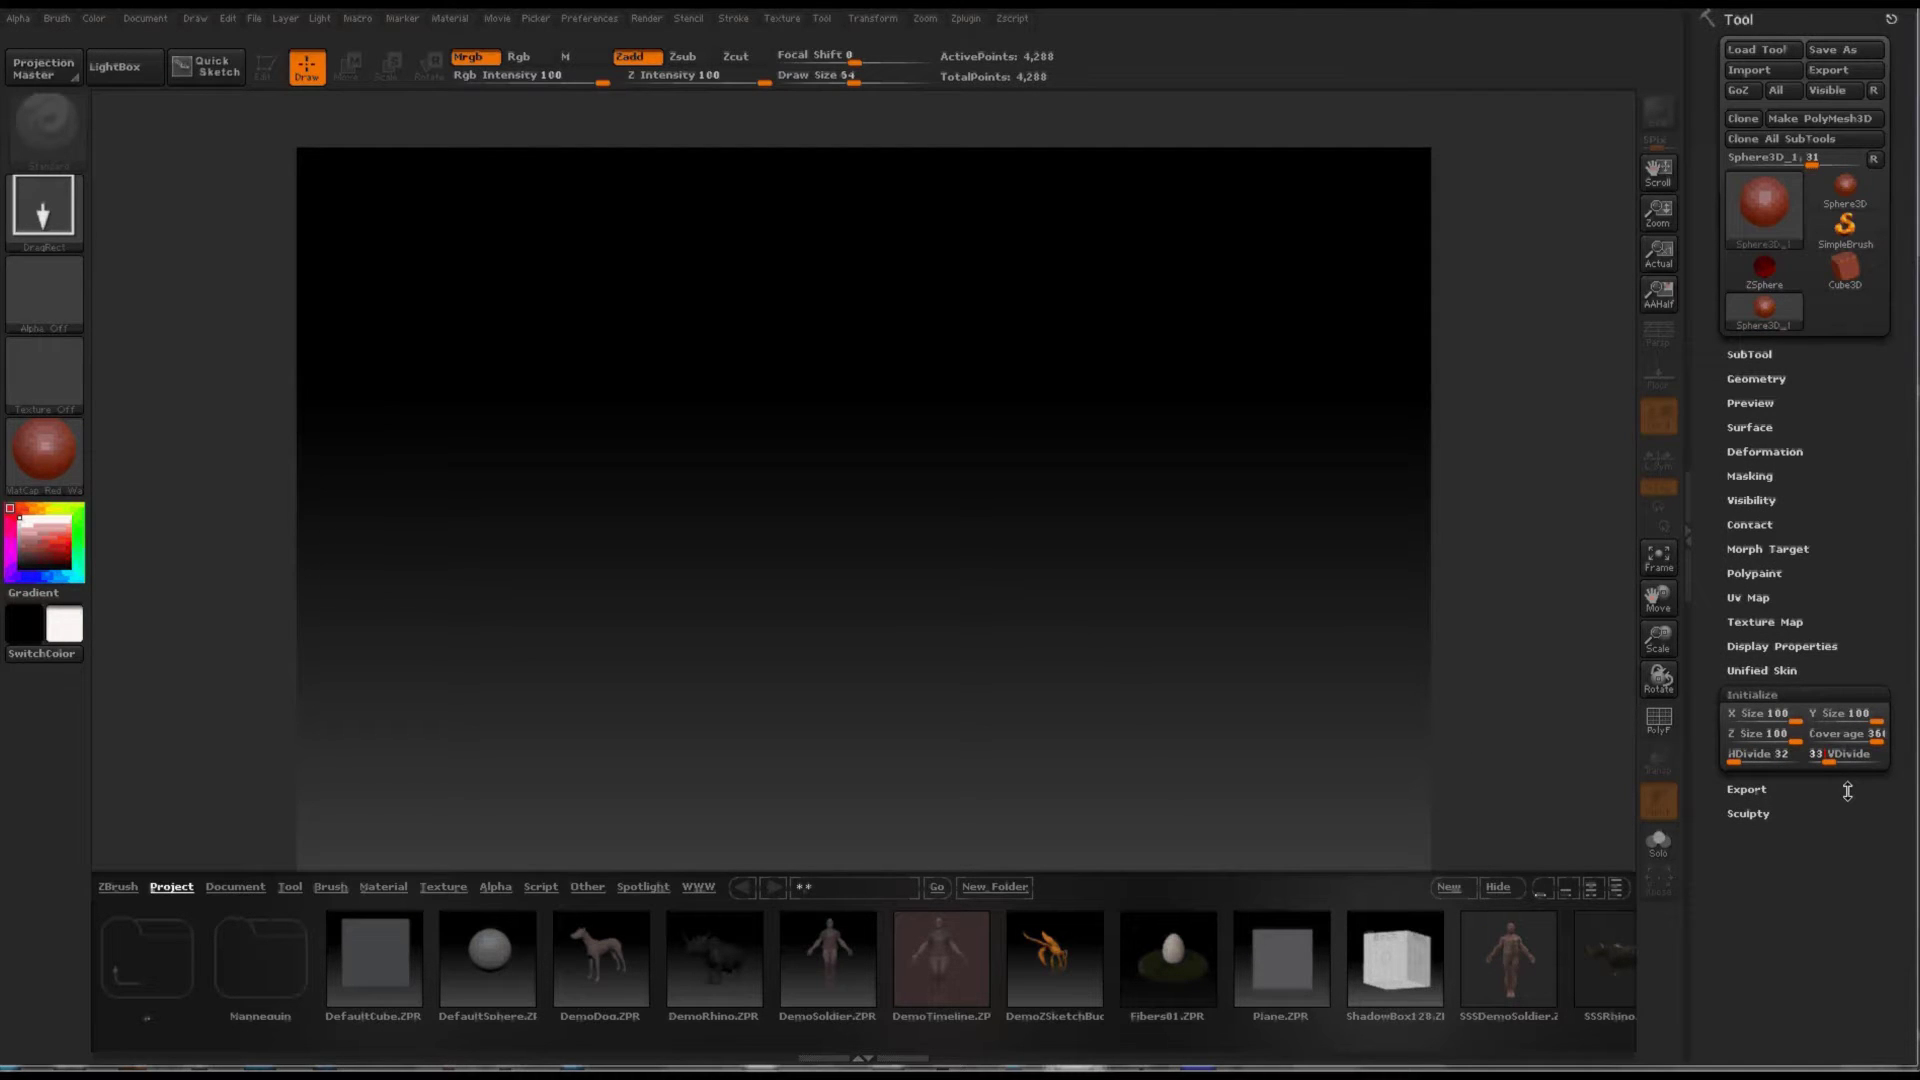
pyautogui.press('Return')
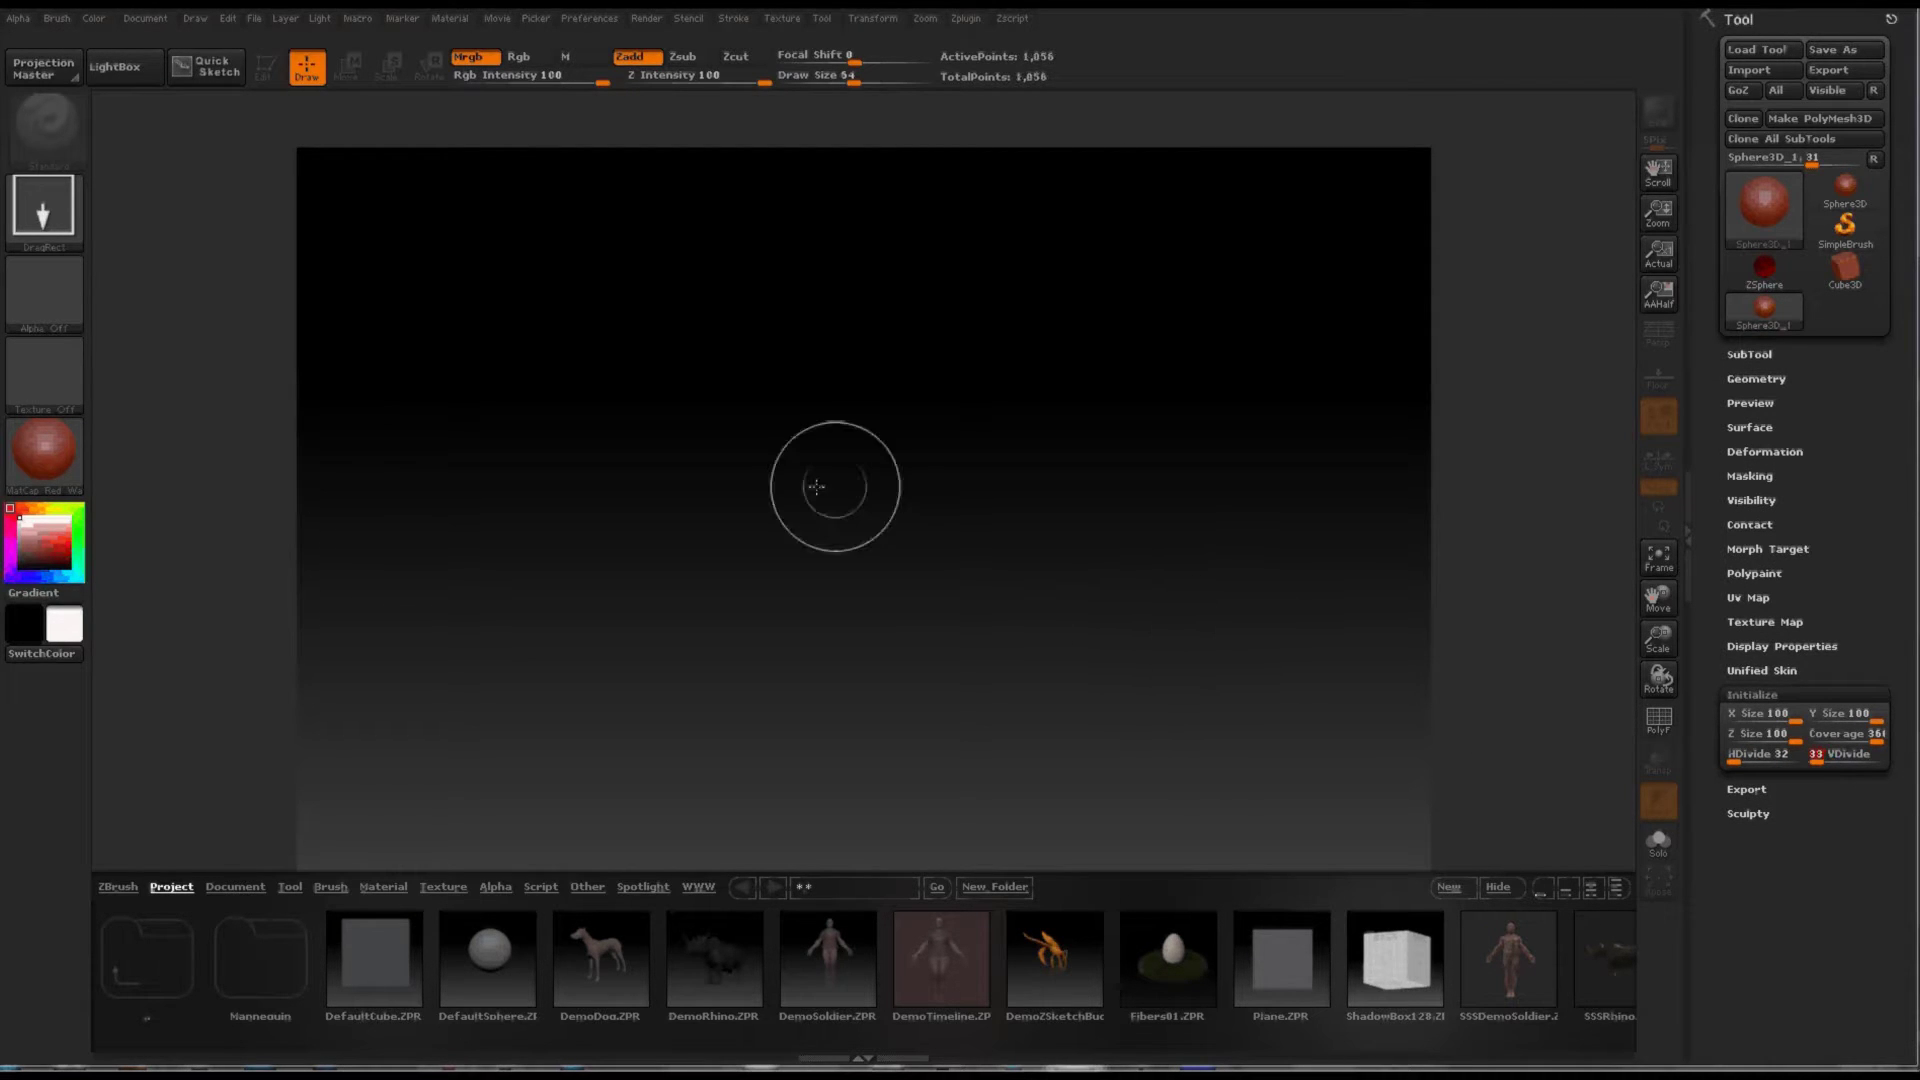
# Draw the sphere large in the middle of the canvas and put it in Edit mode
pyautogui.moveTo(861, 446); pyautogui.dragTo(871, 700)
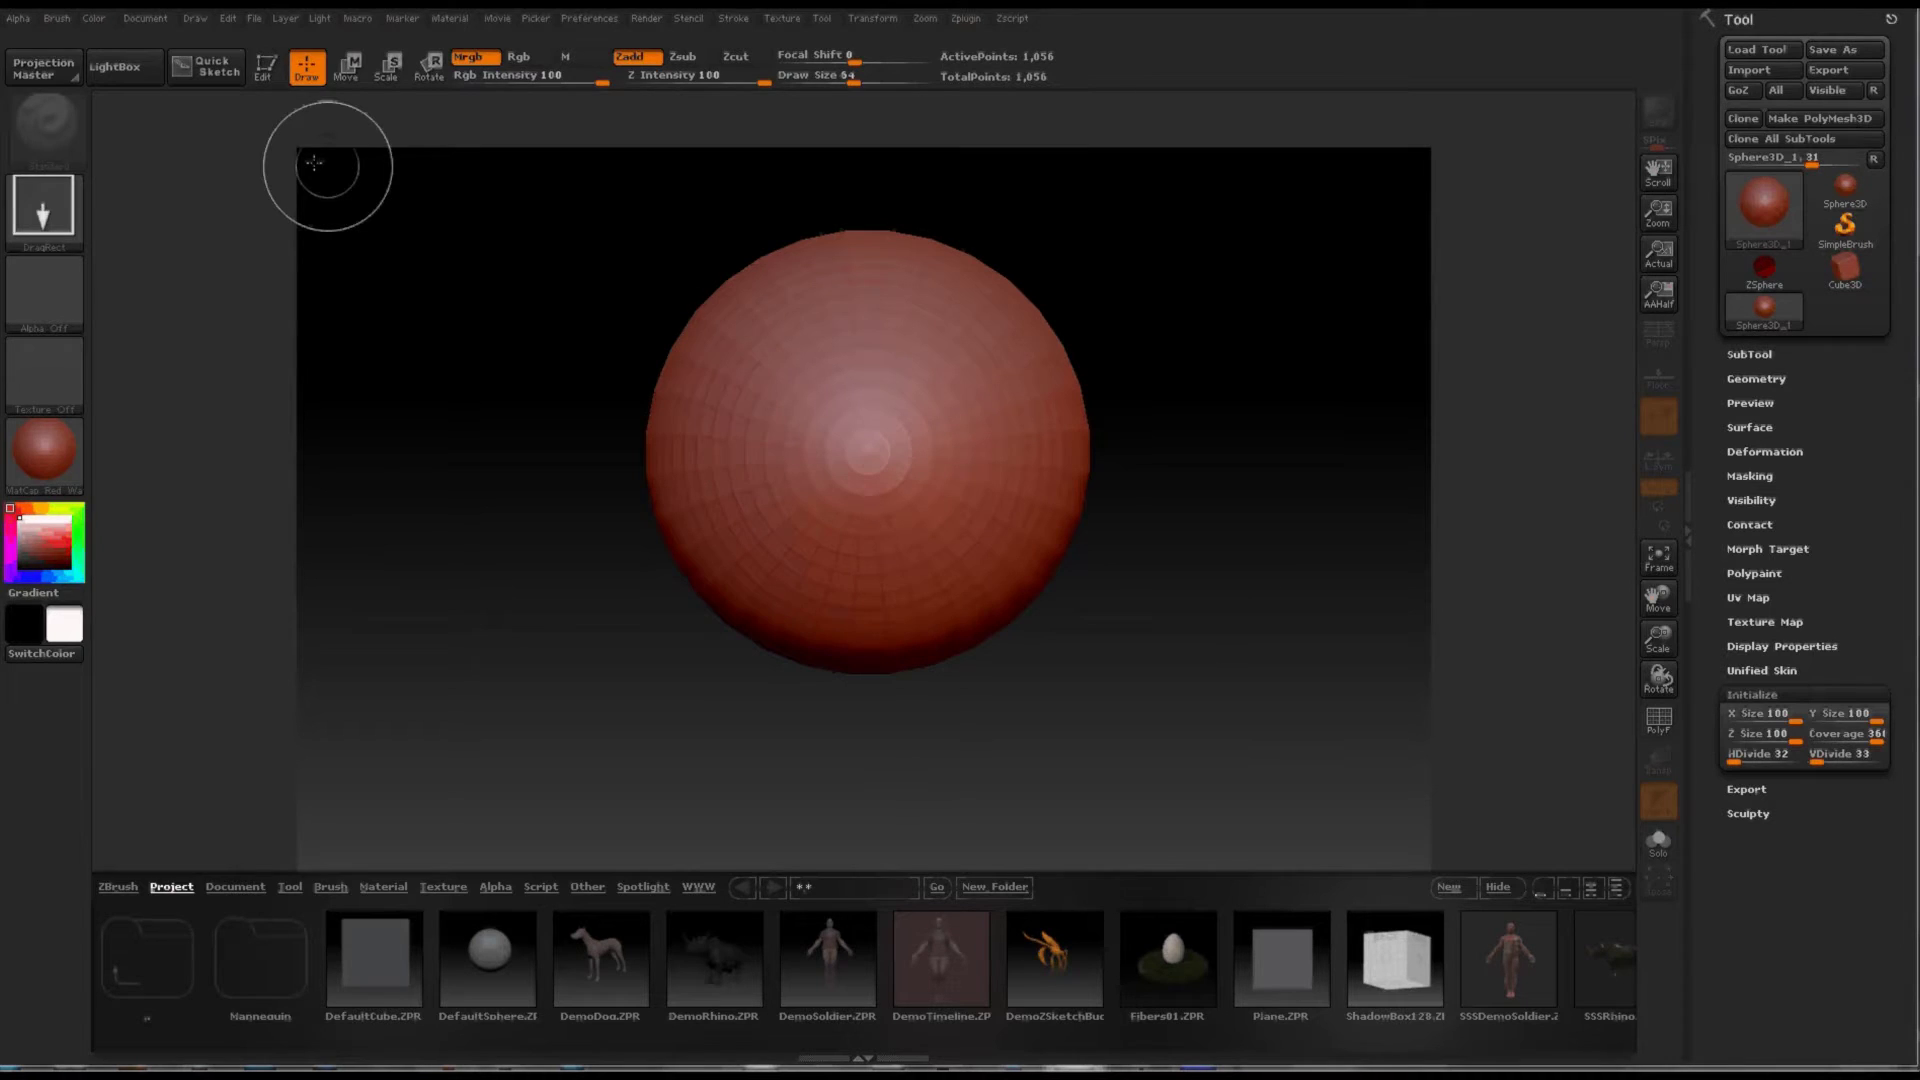
pyautogui.click(263, 66)
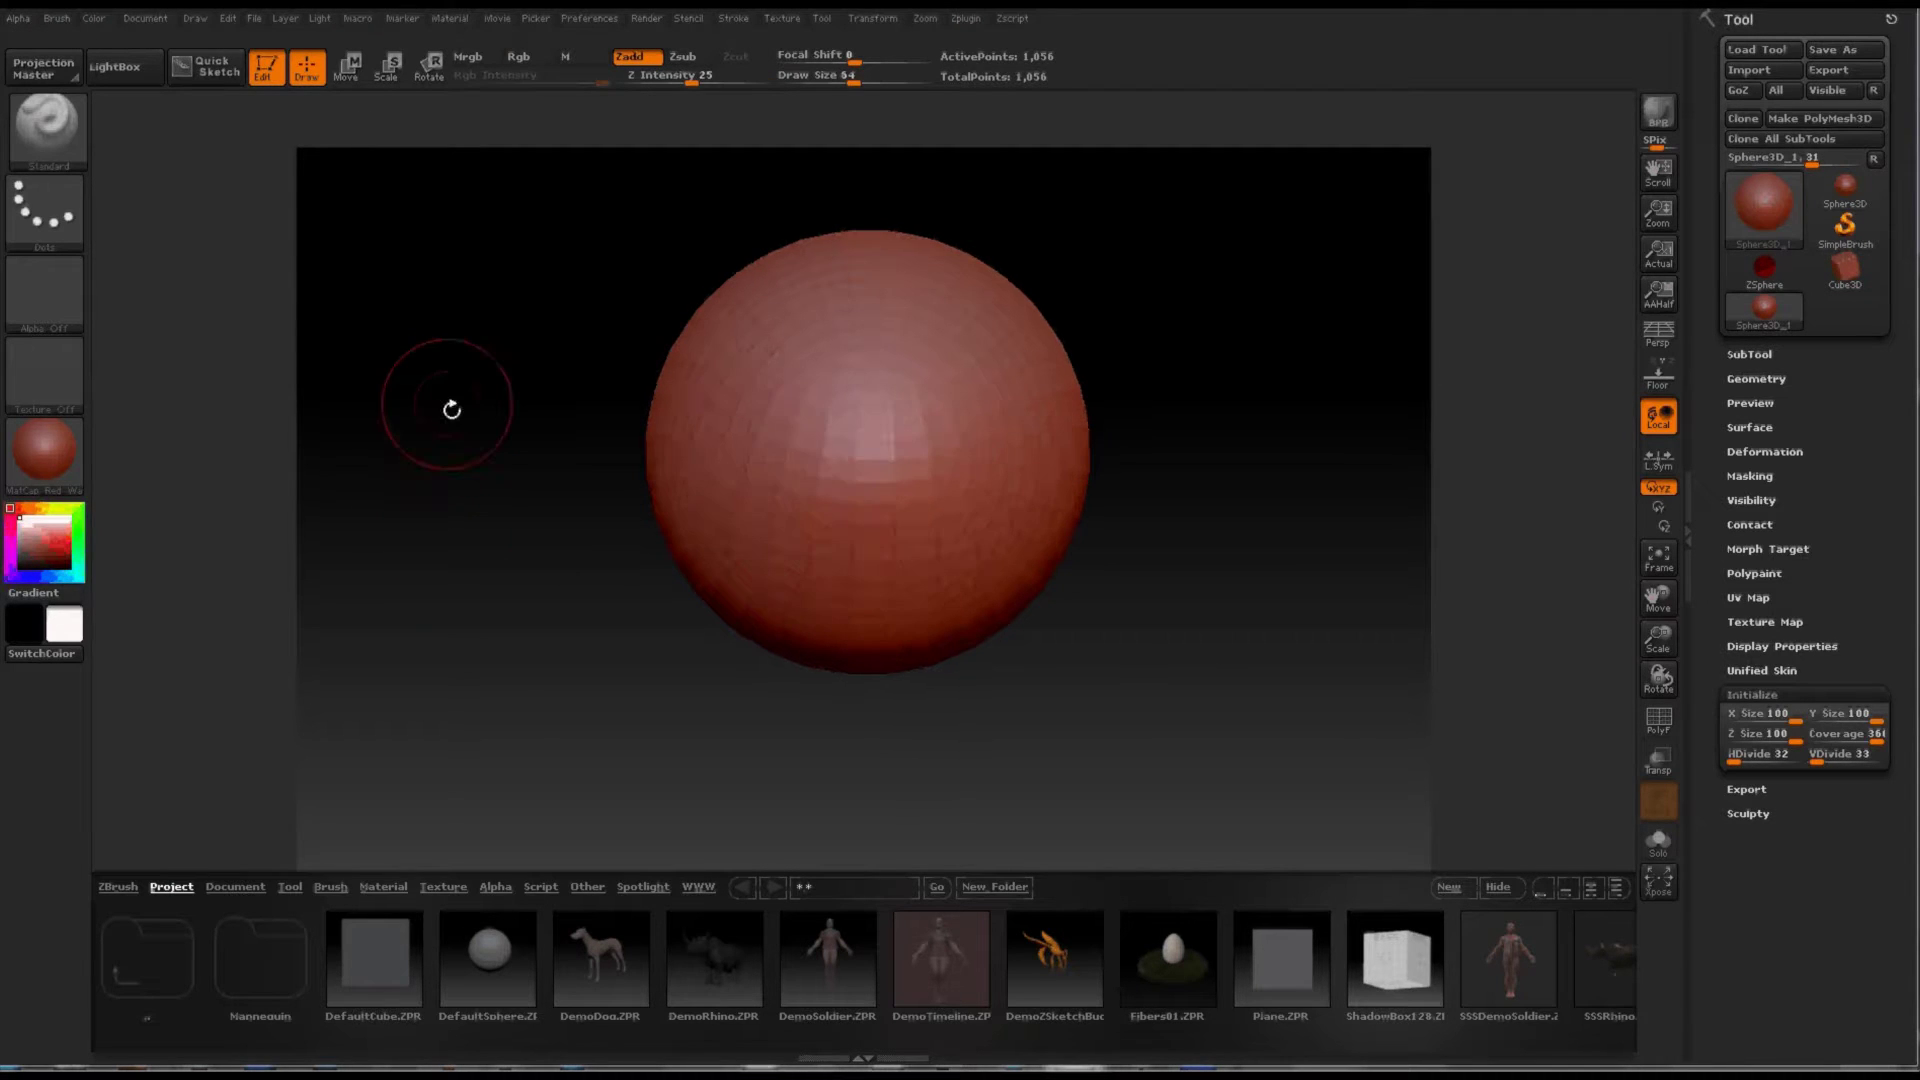
pyautogui.keyDown('shift'); pyautogui.moveTo(451, 409); pyautogui.dragTo(556, 321); pyautogui.keyUp('shift')
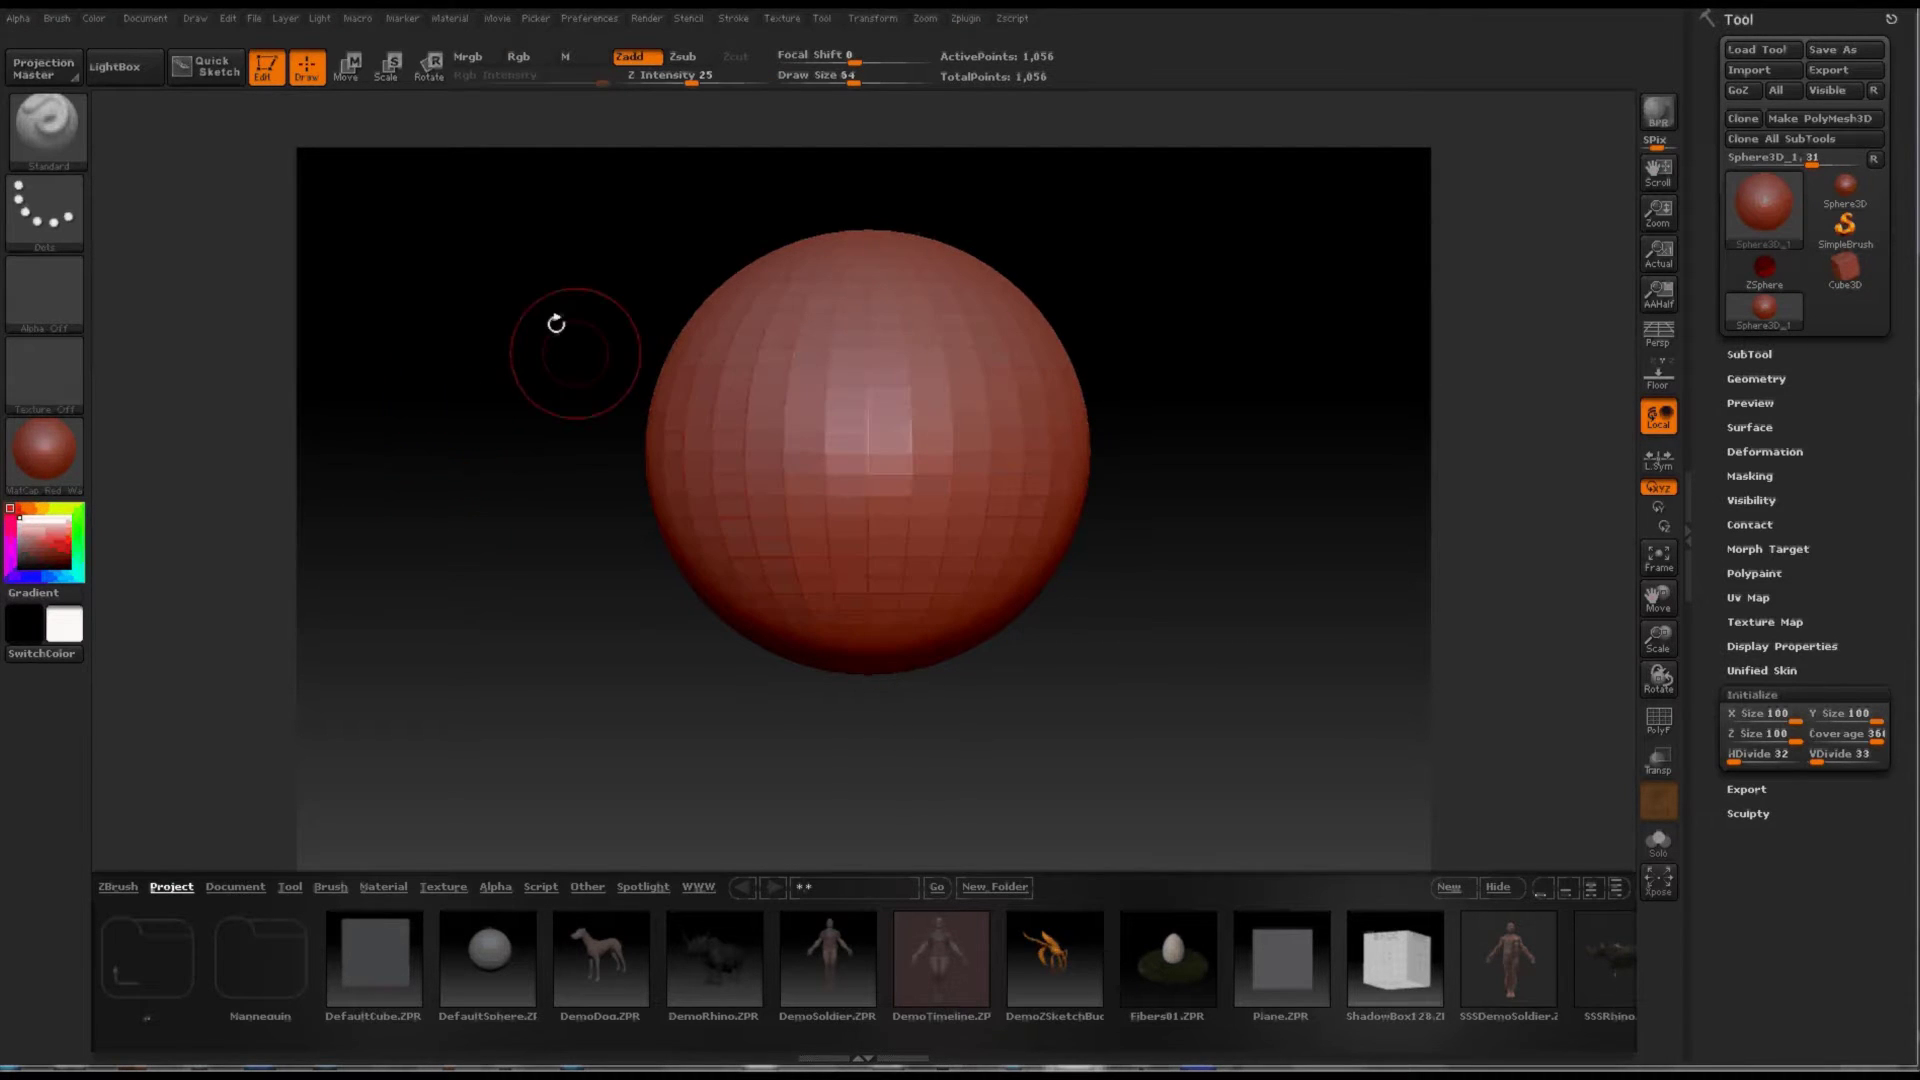
# Convert the sphere to a polymesh with the ZSculpty Tools plugin's Make PolyMesh 3D command
pyautogui.click(965, 19)
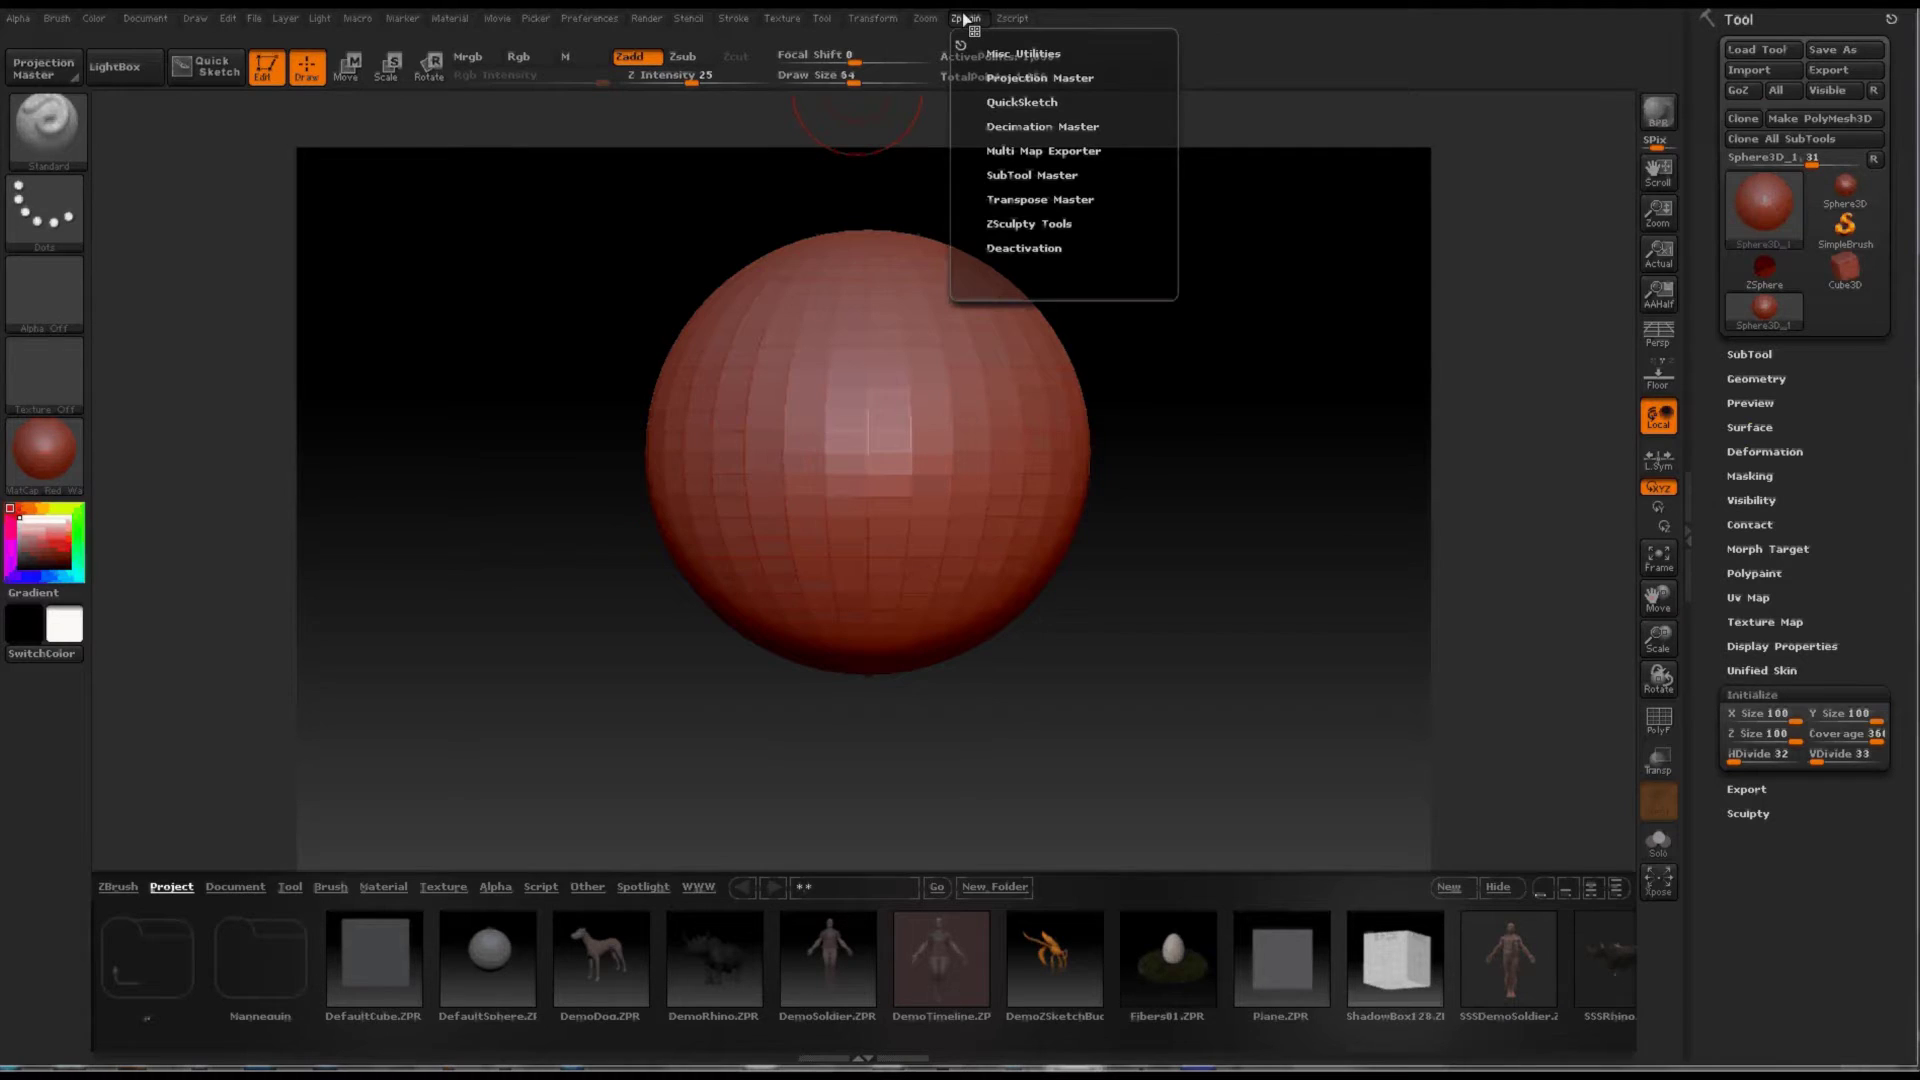
pyautogui.click(1006, 222)
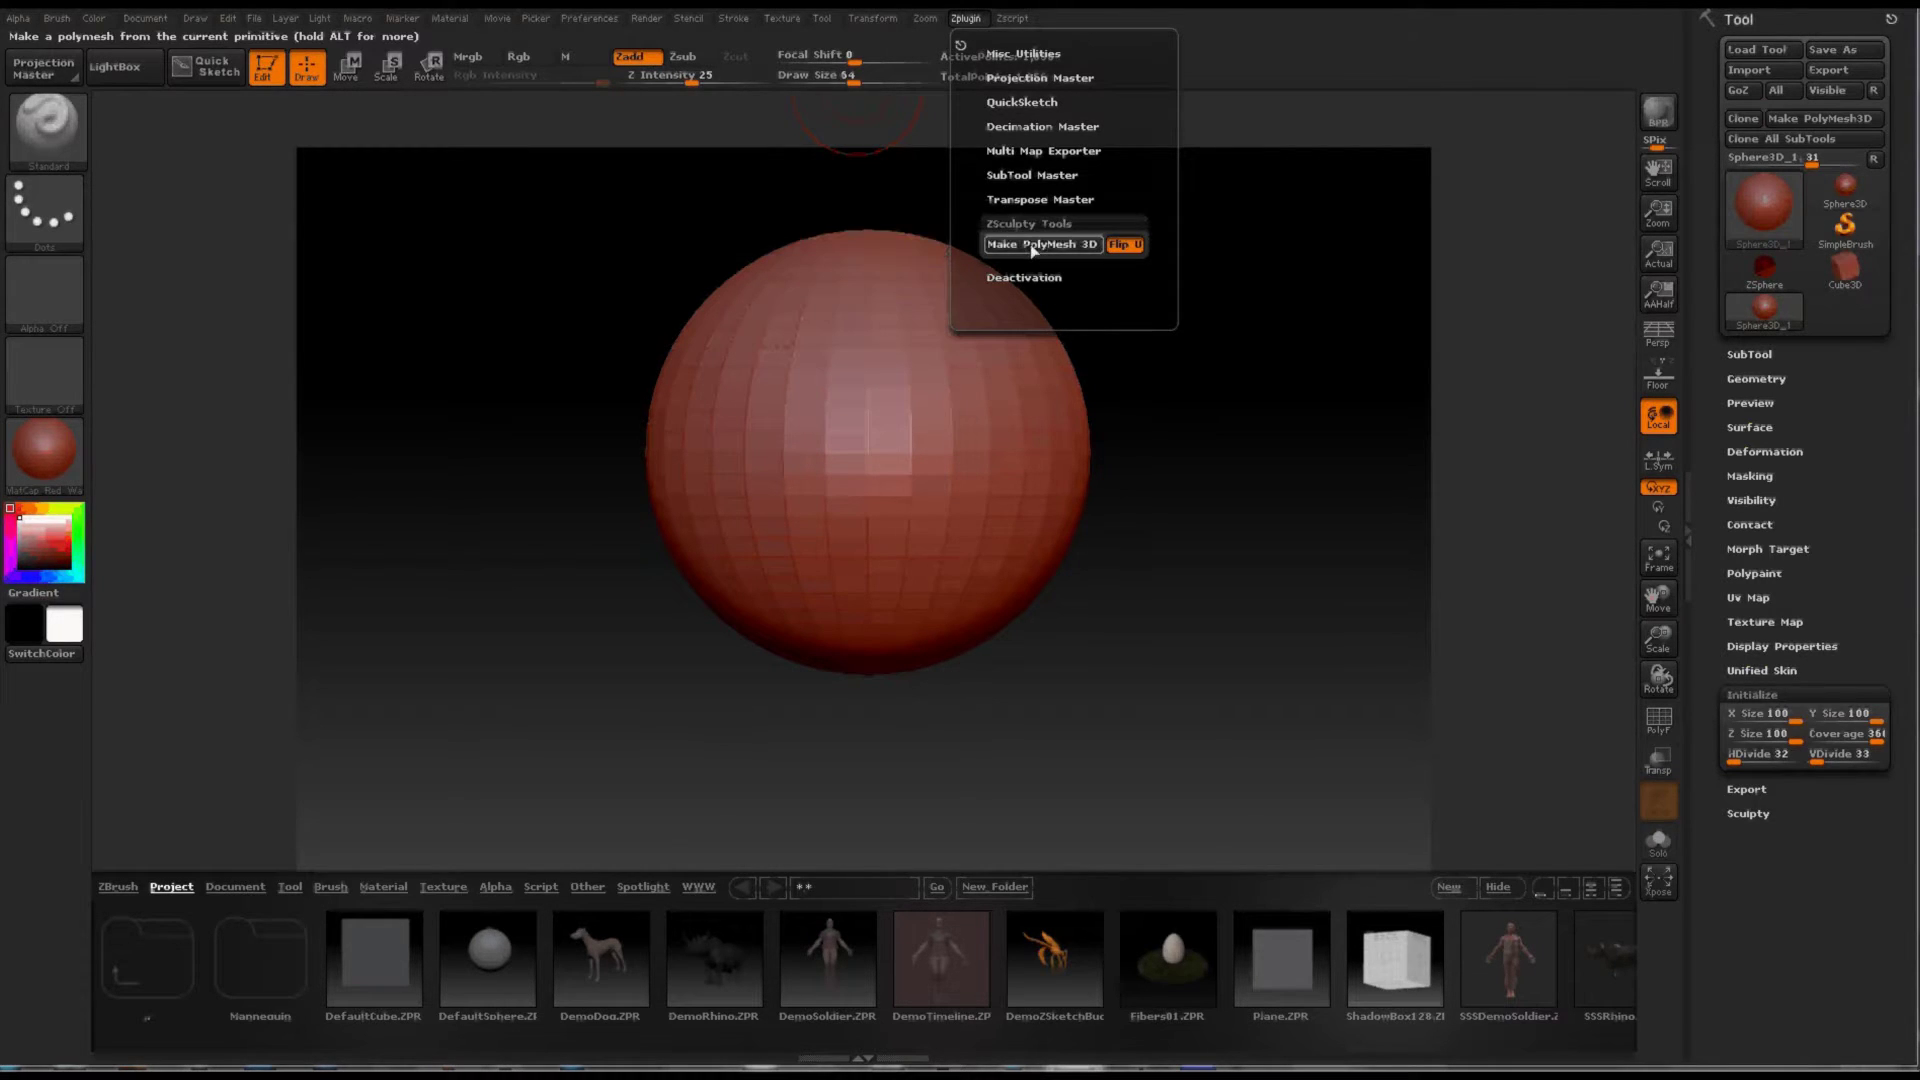
pyautogui.click(1033, 243)
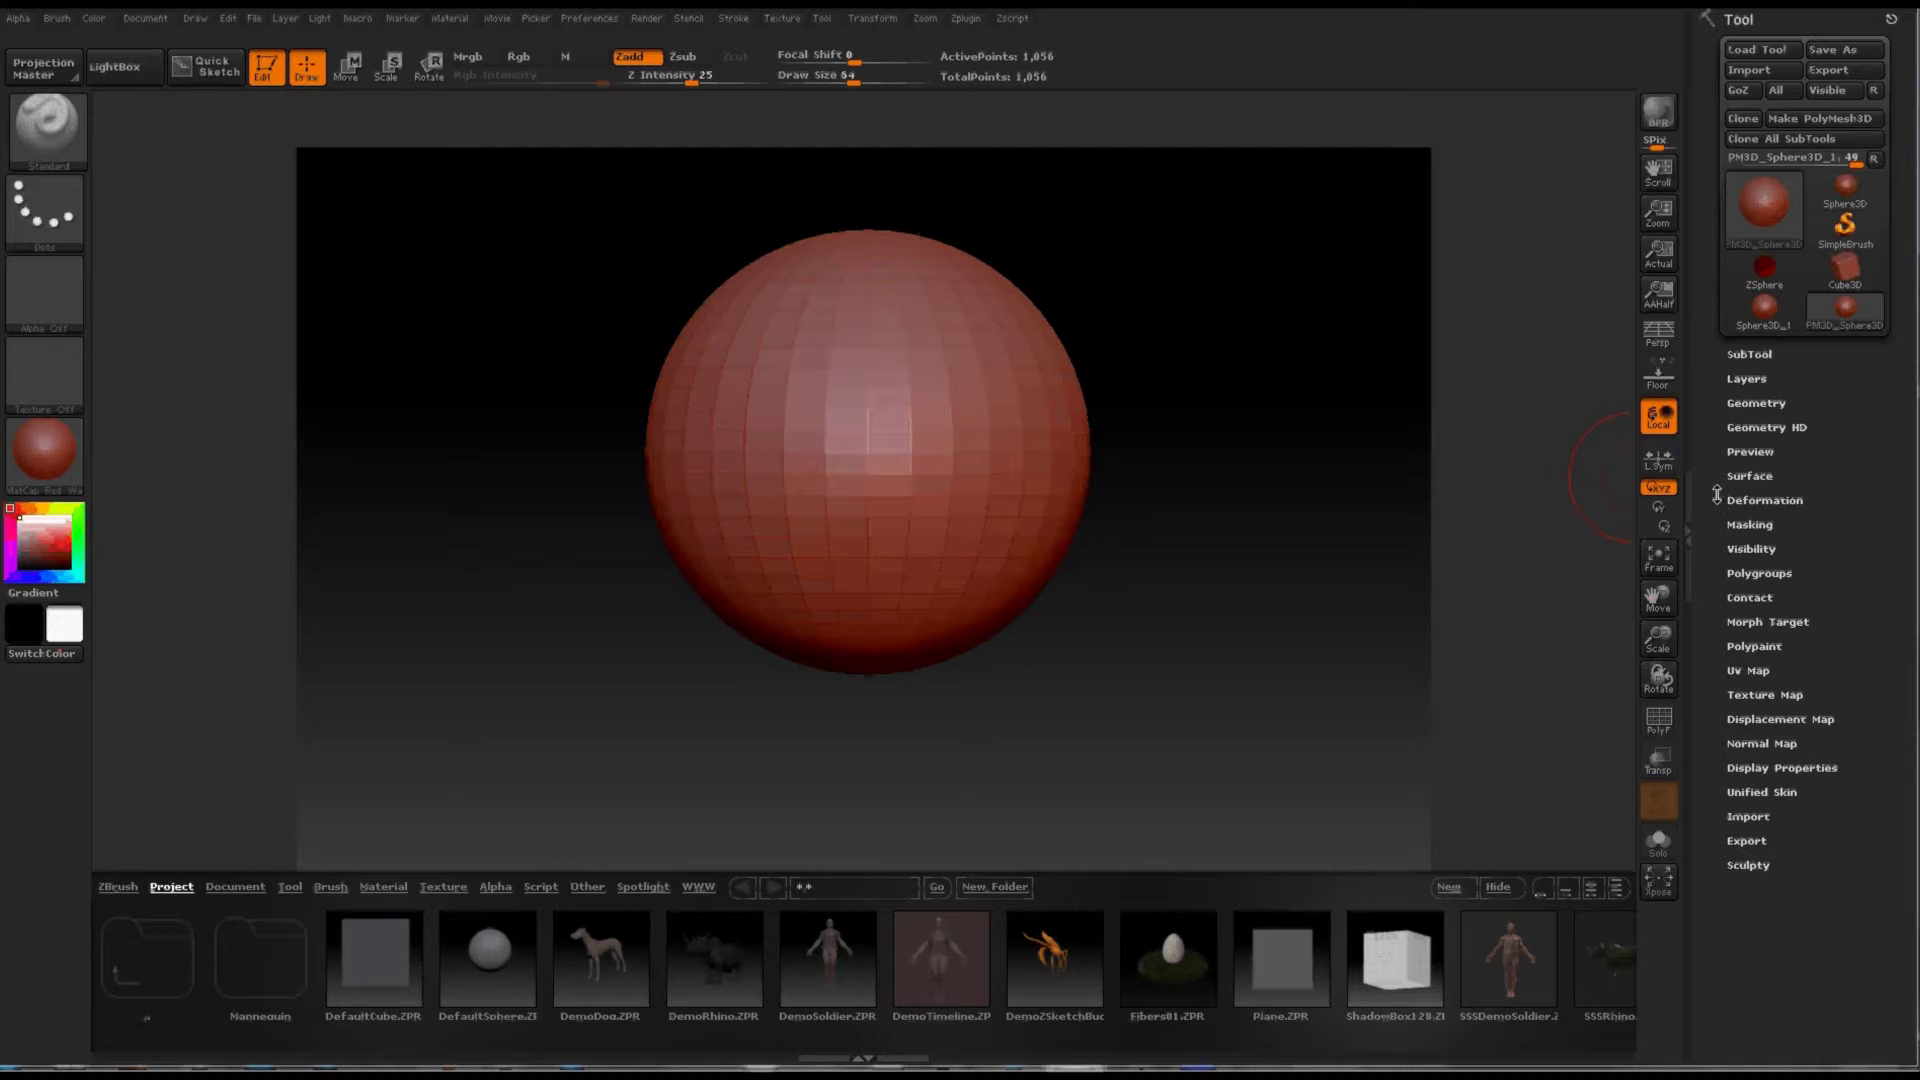
# Subdivide the sphere's geometry up to subdivision level 5
pyautogui.click(1756, 403)
pyautogui.click(1756, 502)
pyautogui.click(1758, 505)
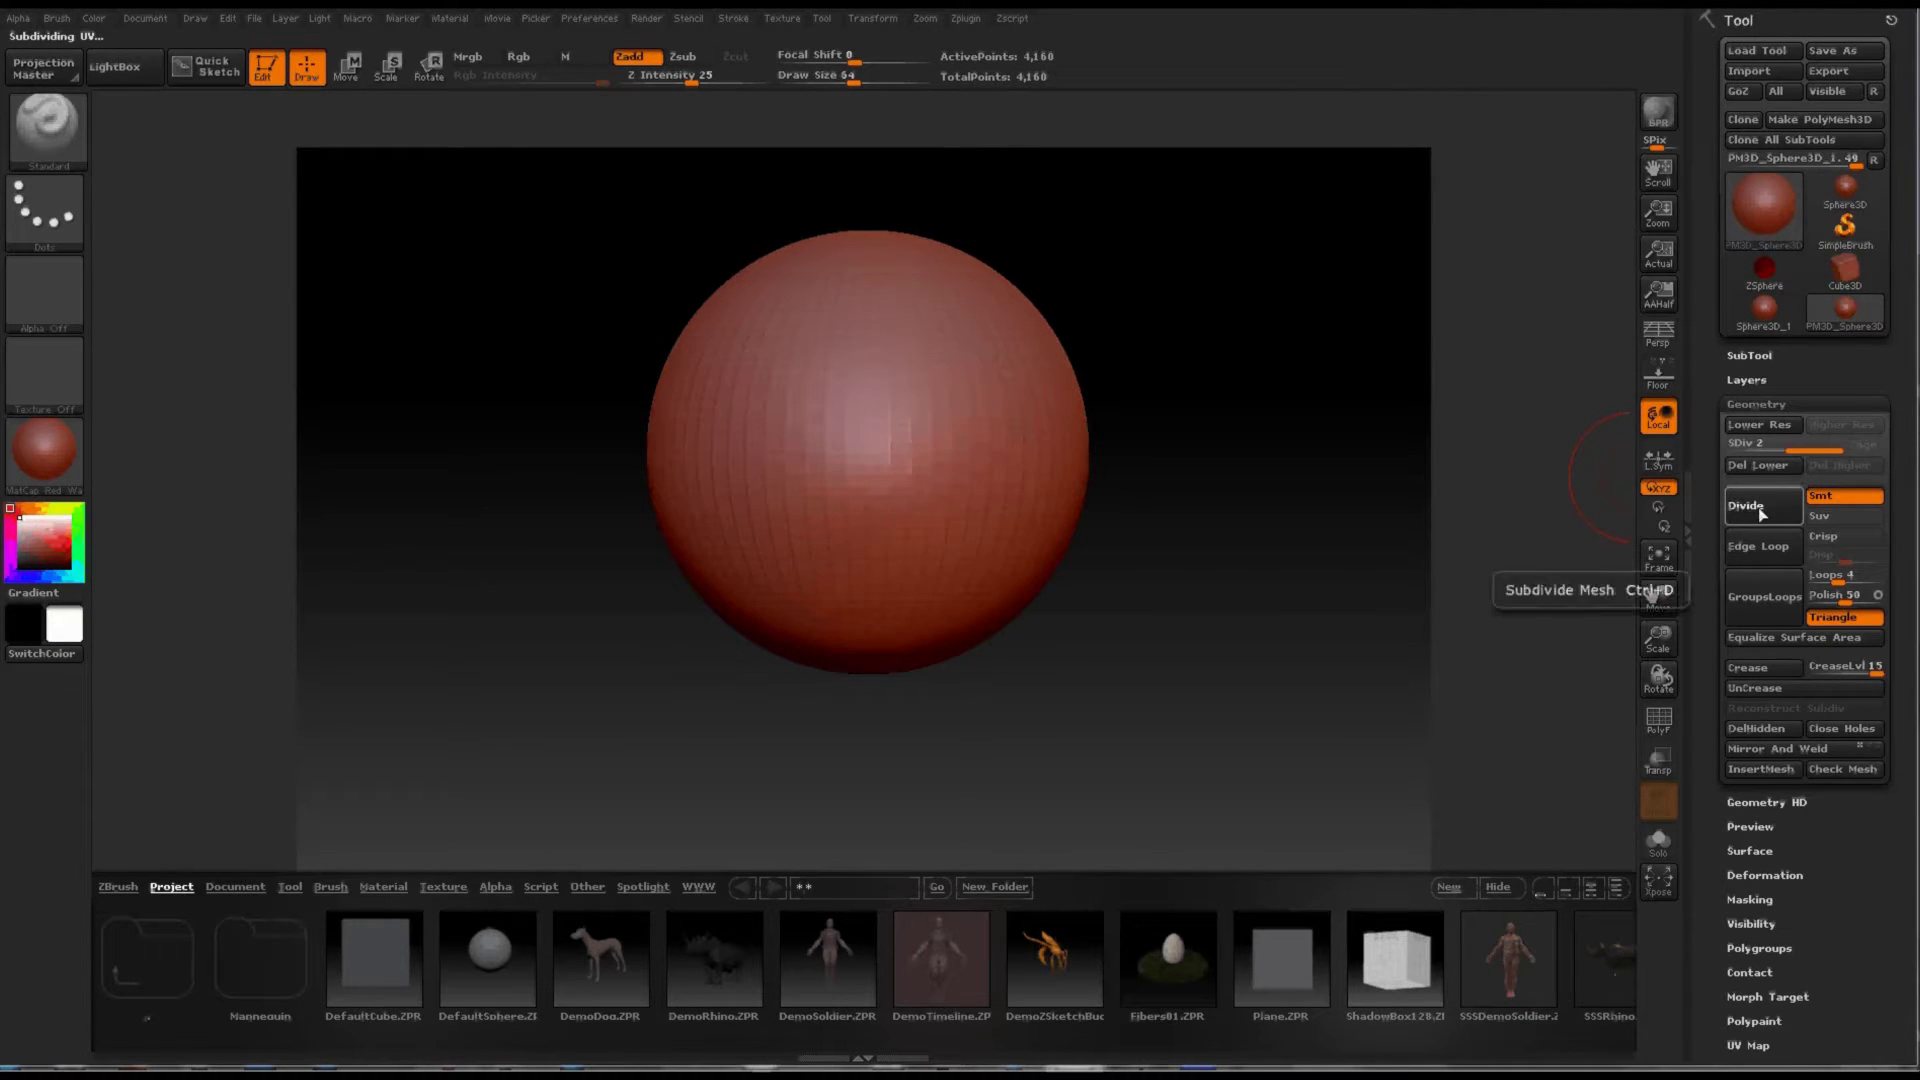
pyautogui.click(1762, 507)
pyautogui.click(1766, 514)
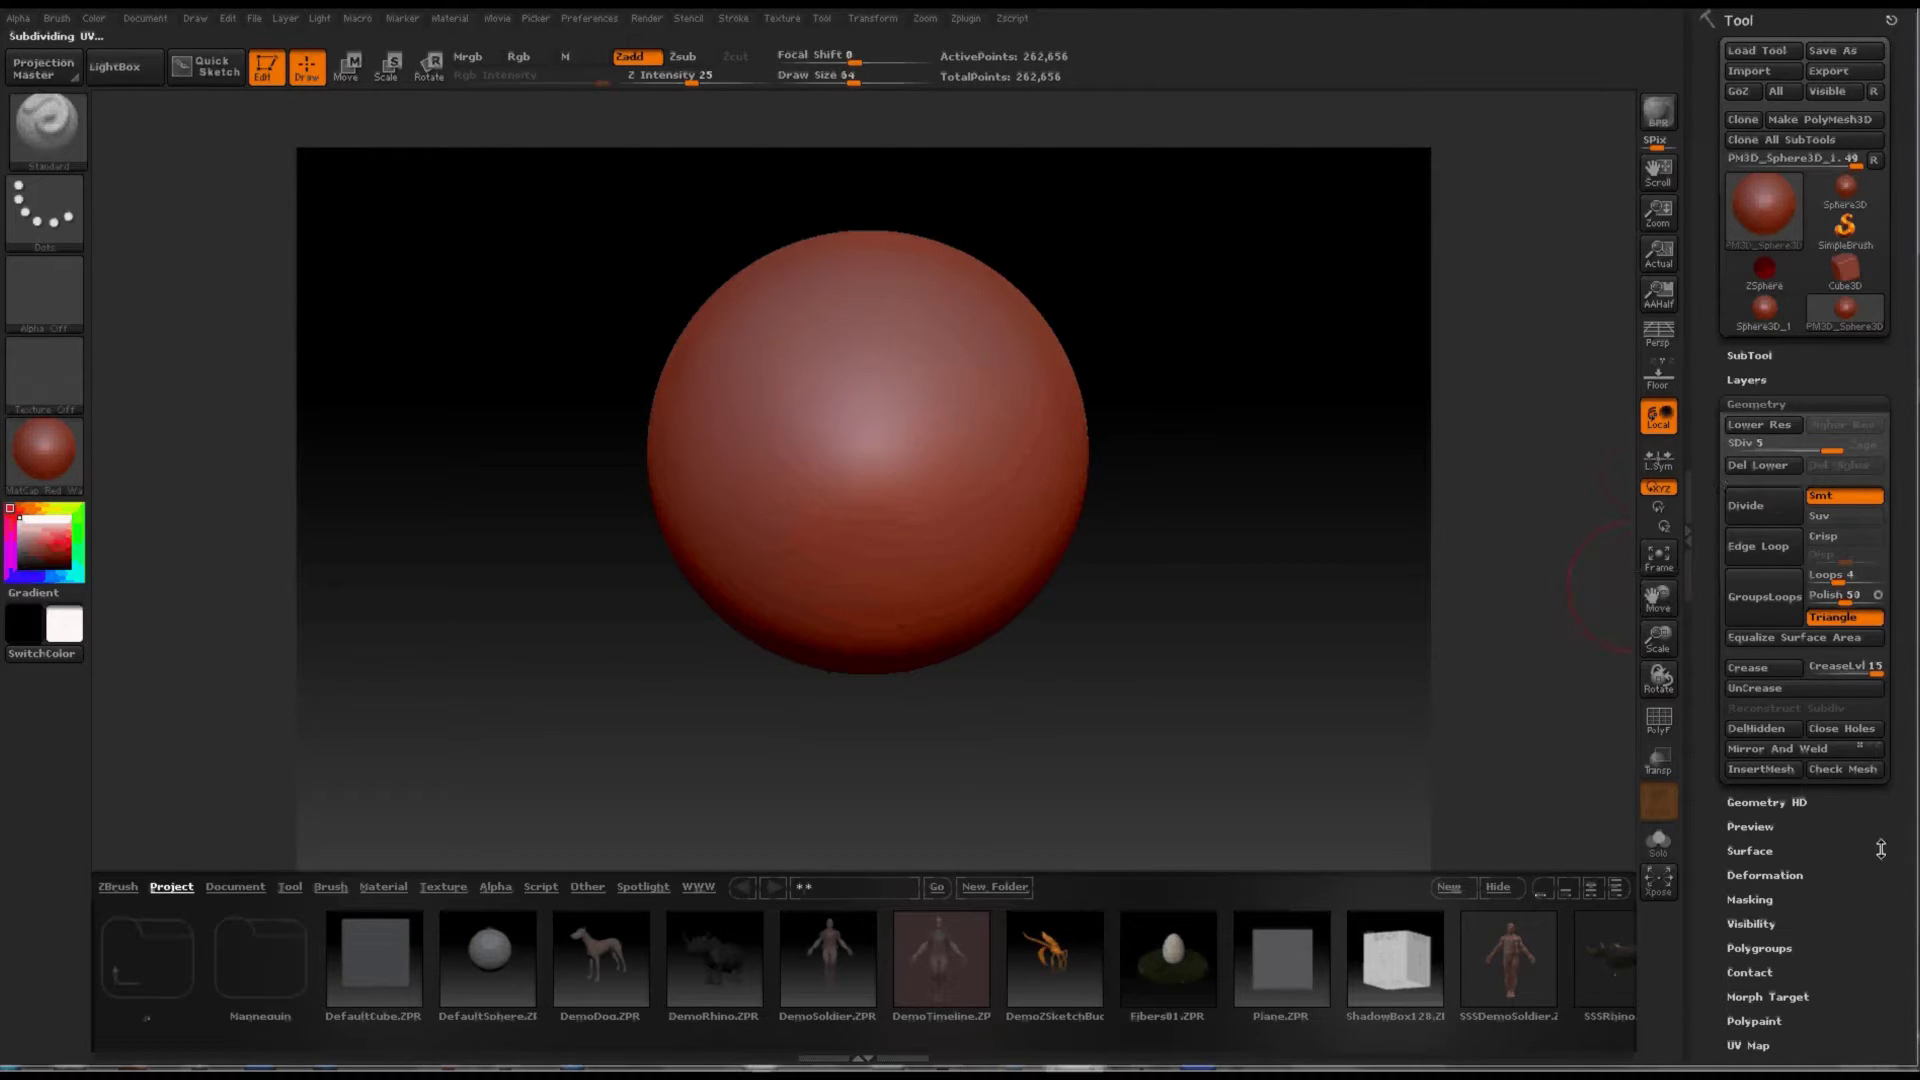
# Apply the ReflectedPlasticB material to the sphere and turn on Colorize for its polypaint
pyautogui.click(53, 468)
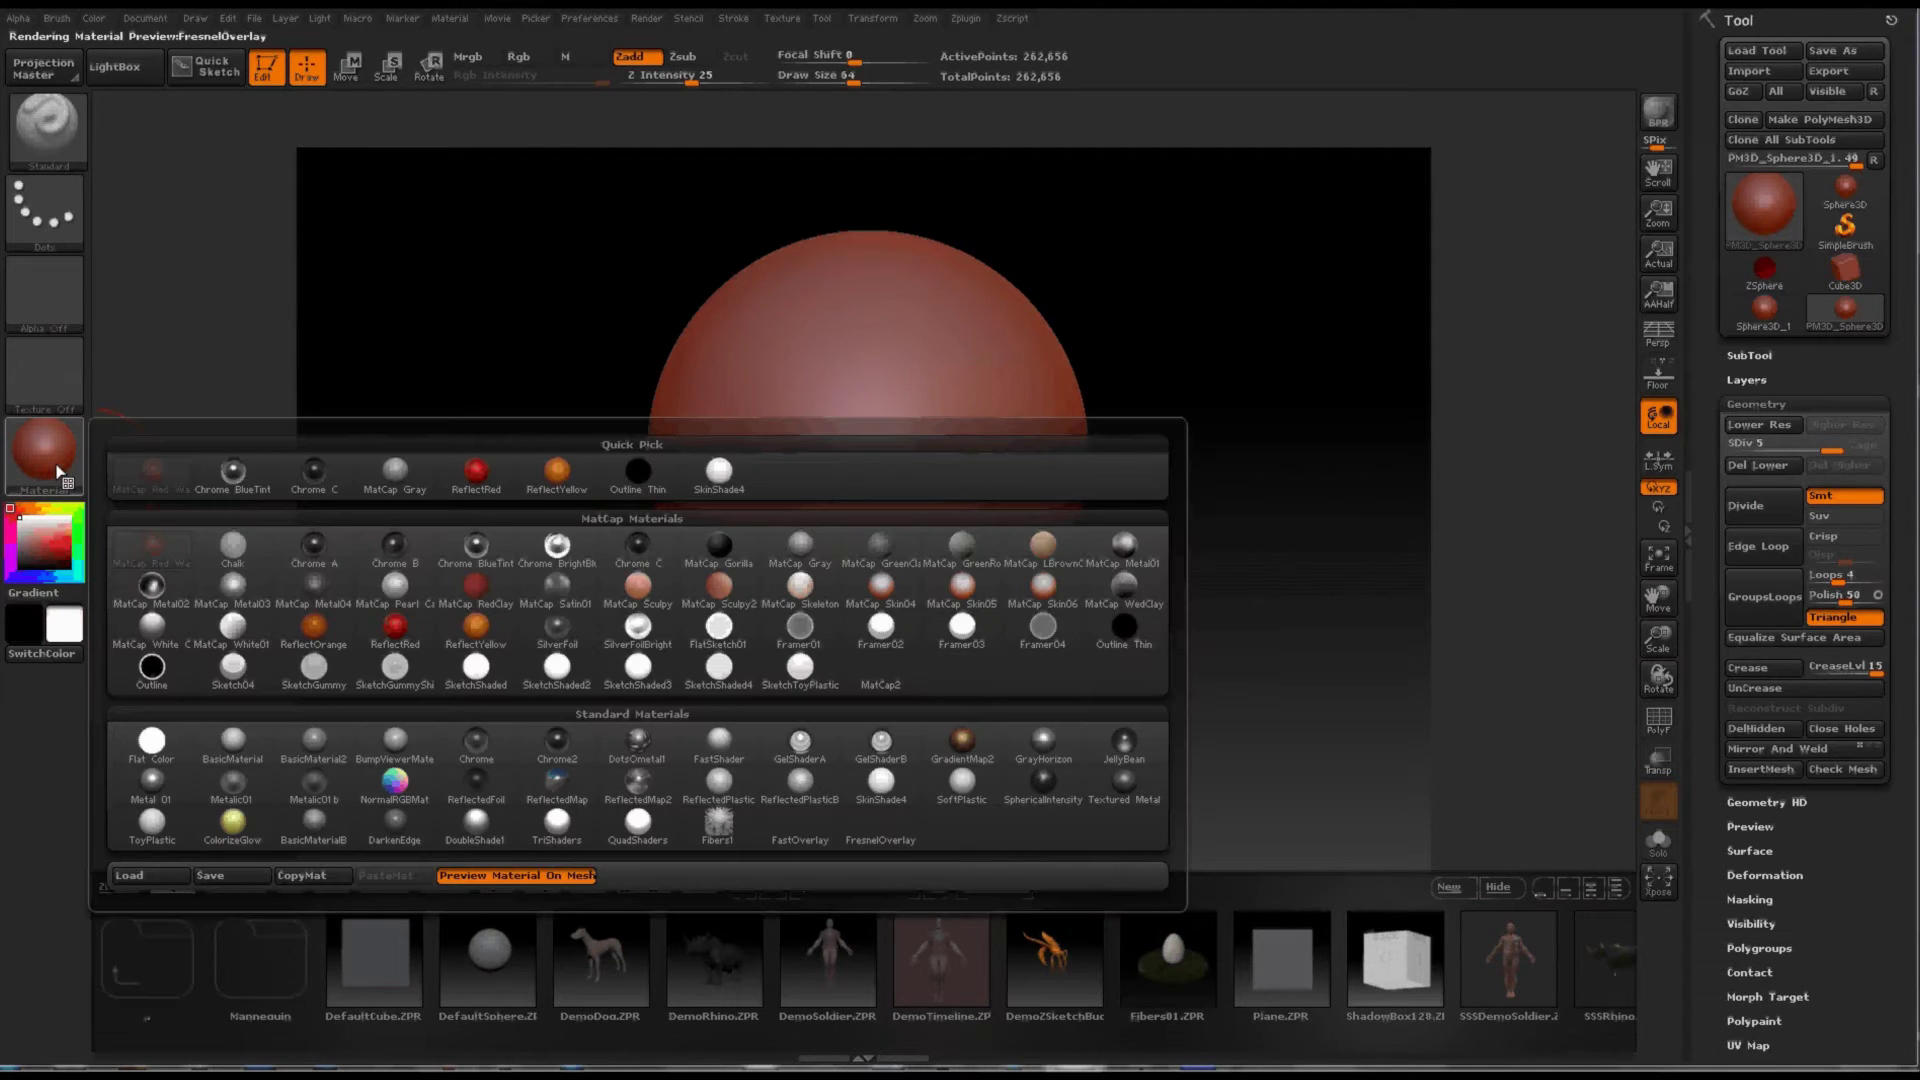
pyautogui.click(804, 786)
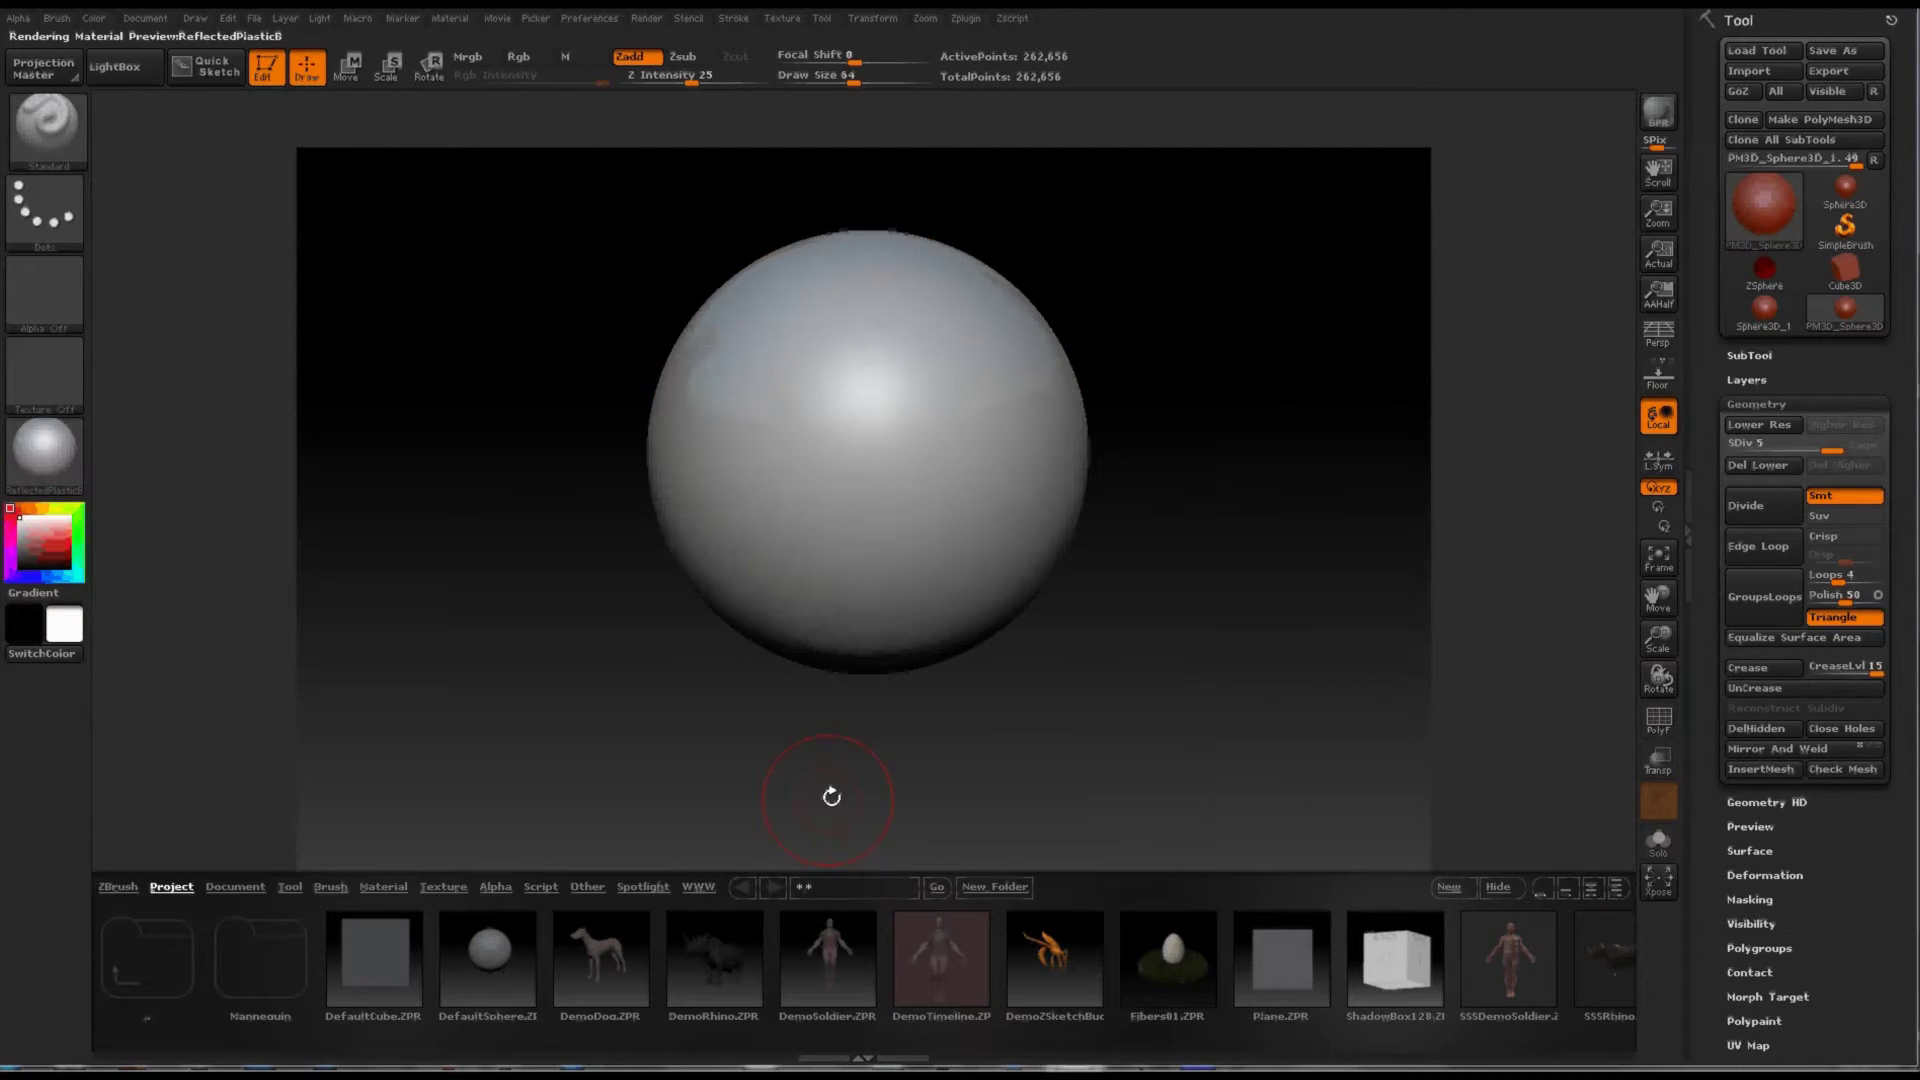
pyautogui.moveTo(1905, 715); pyautogui.dragTo(1905, 605)
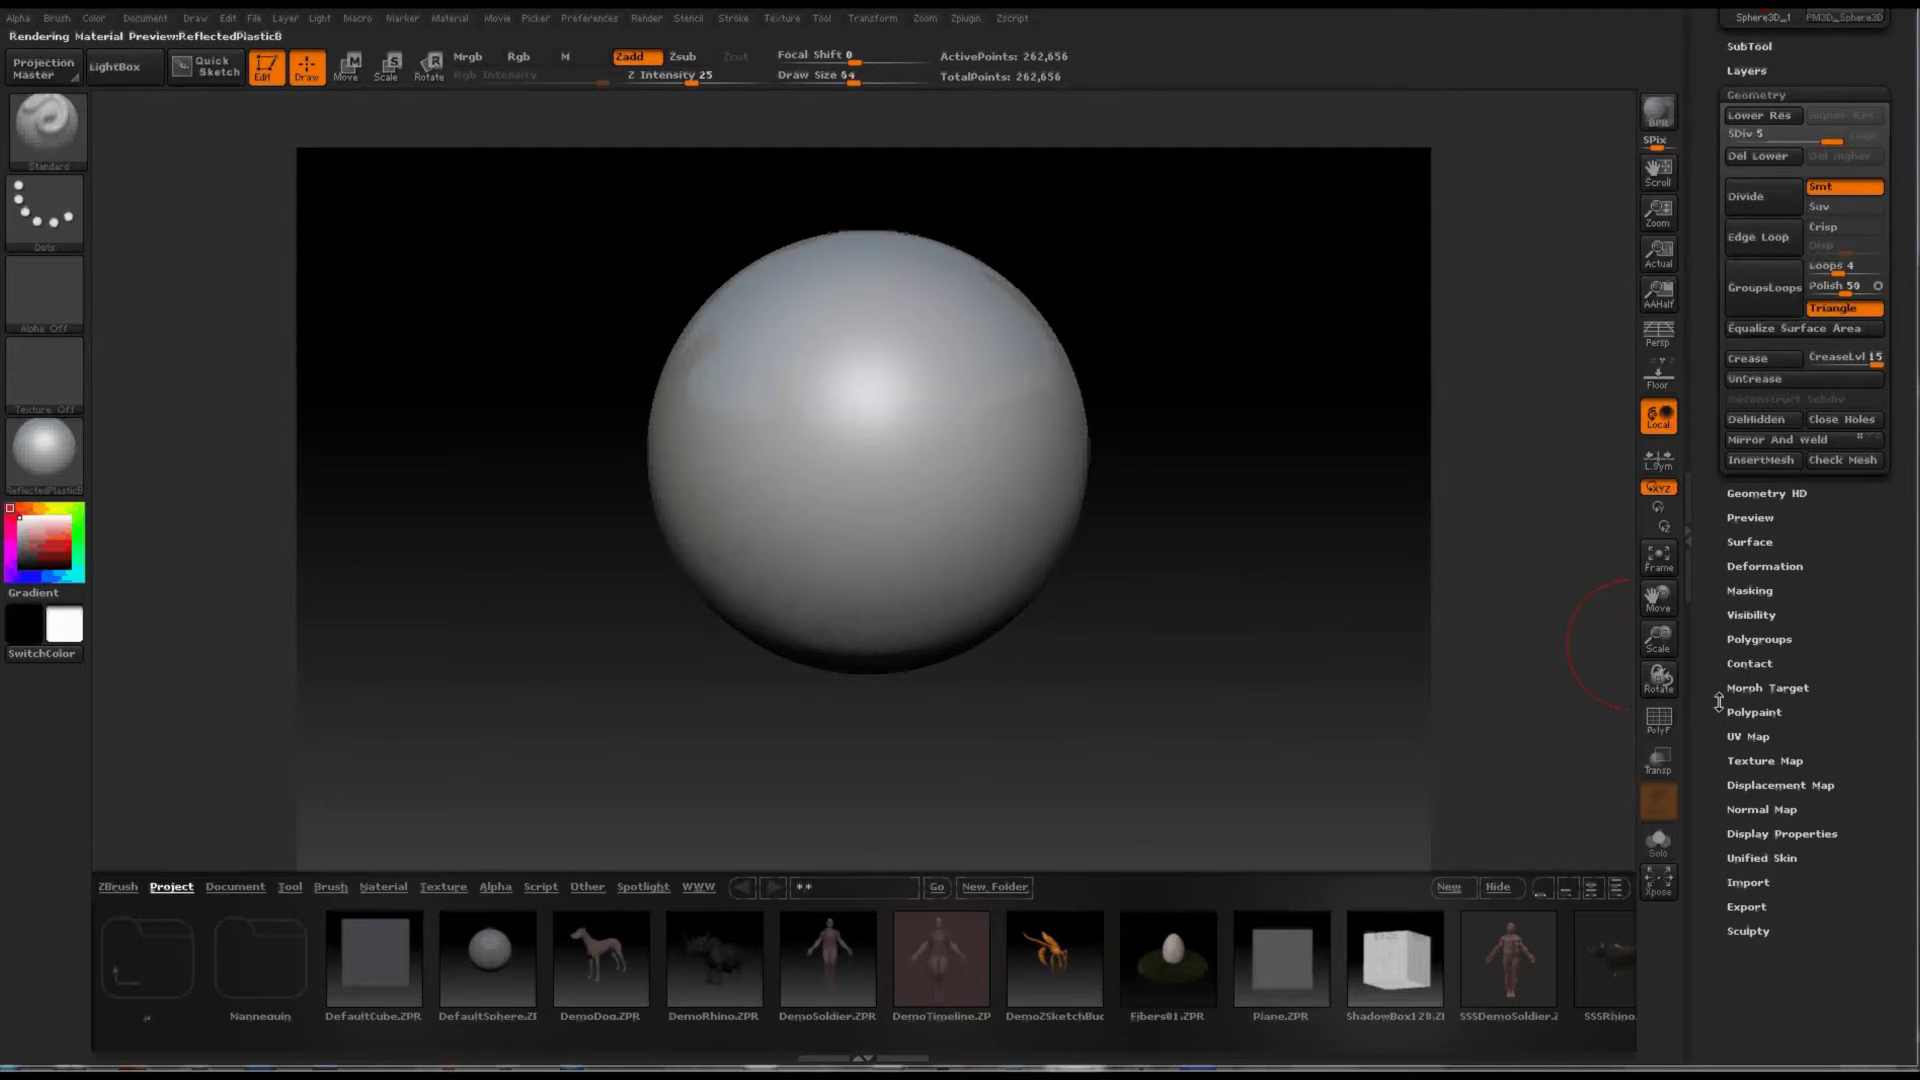
pyautogui.click(1741, 711)
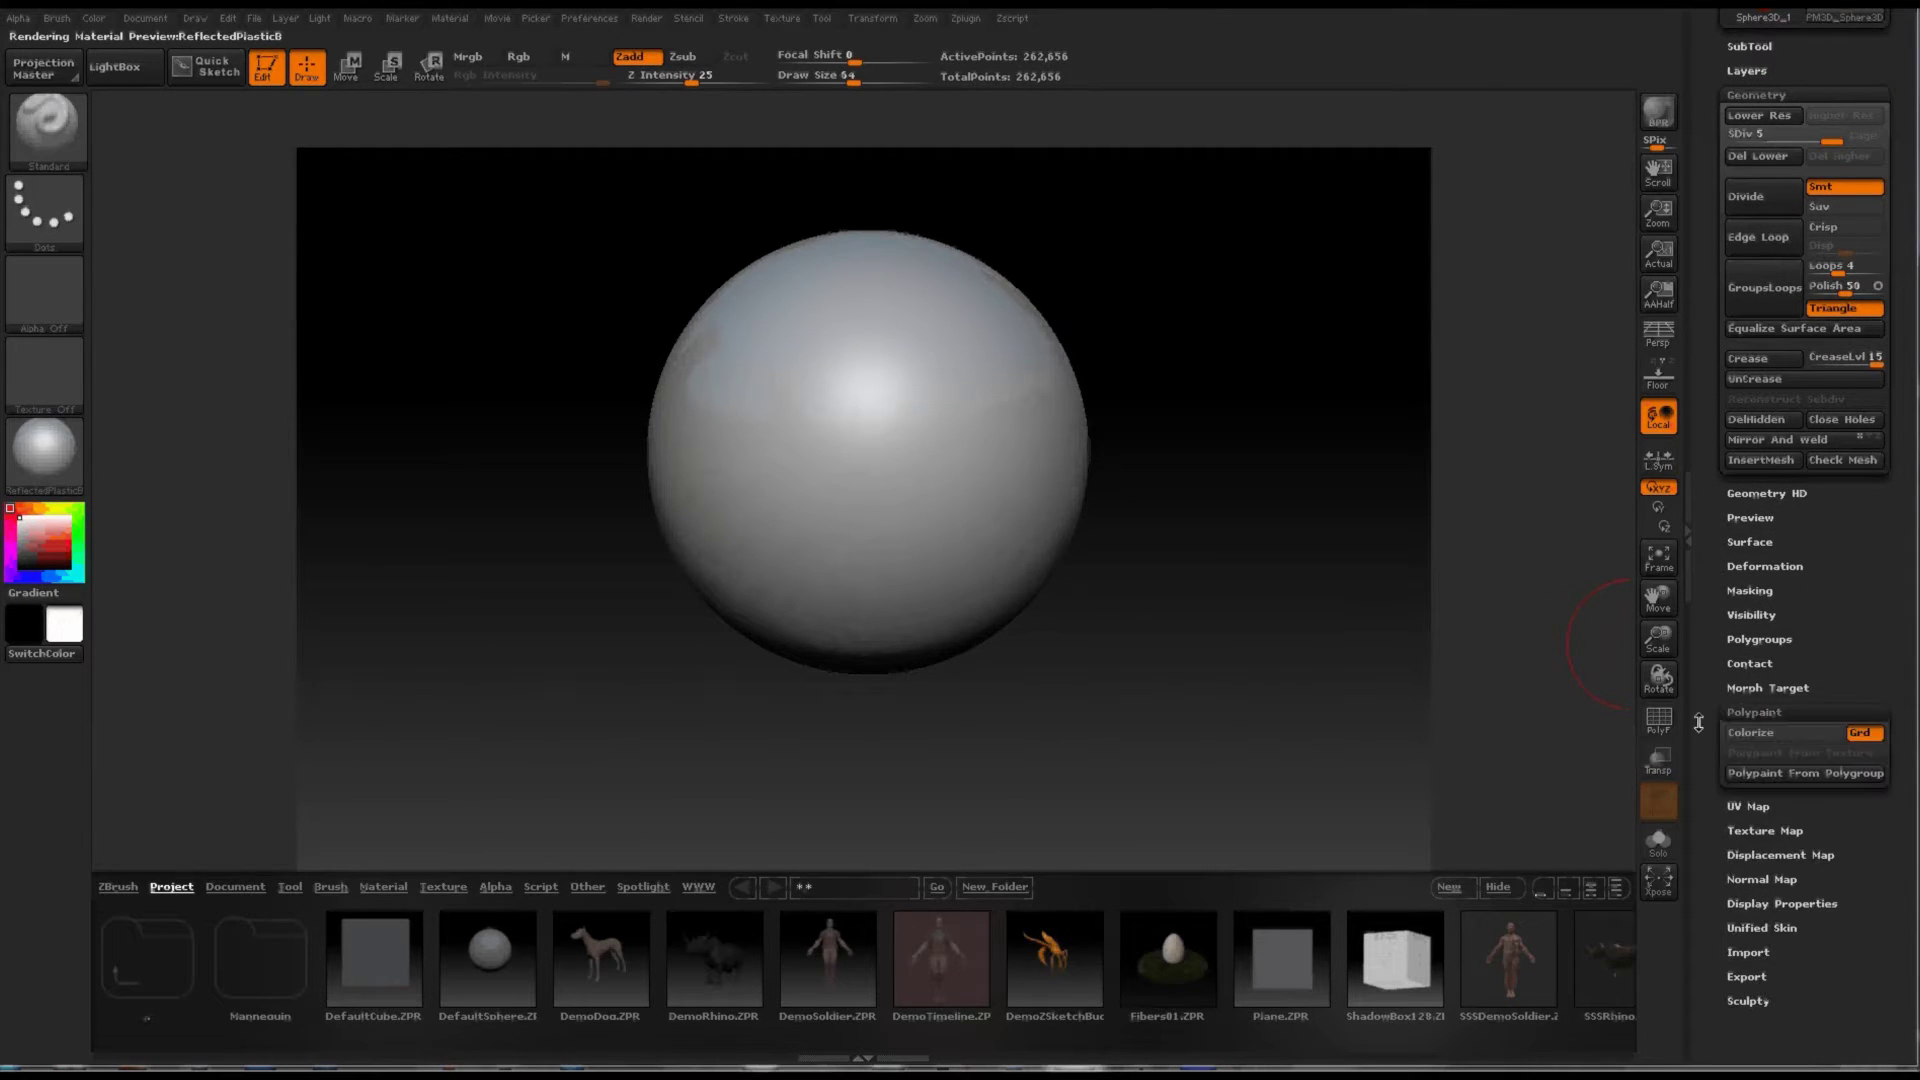
pyautogui.click(1765, 732)
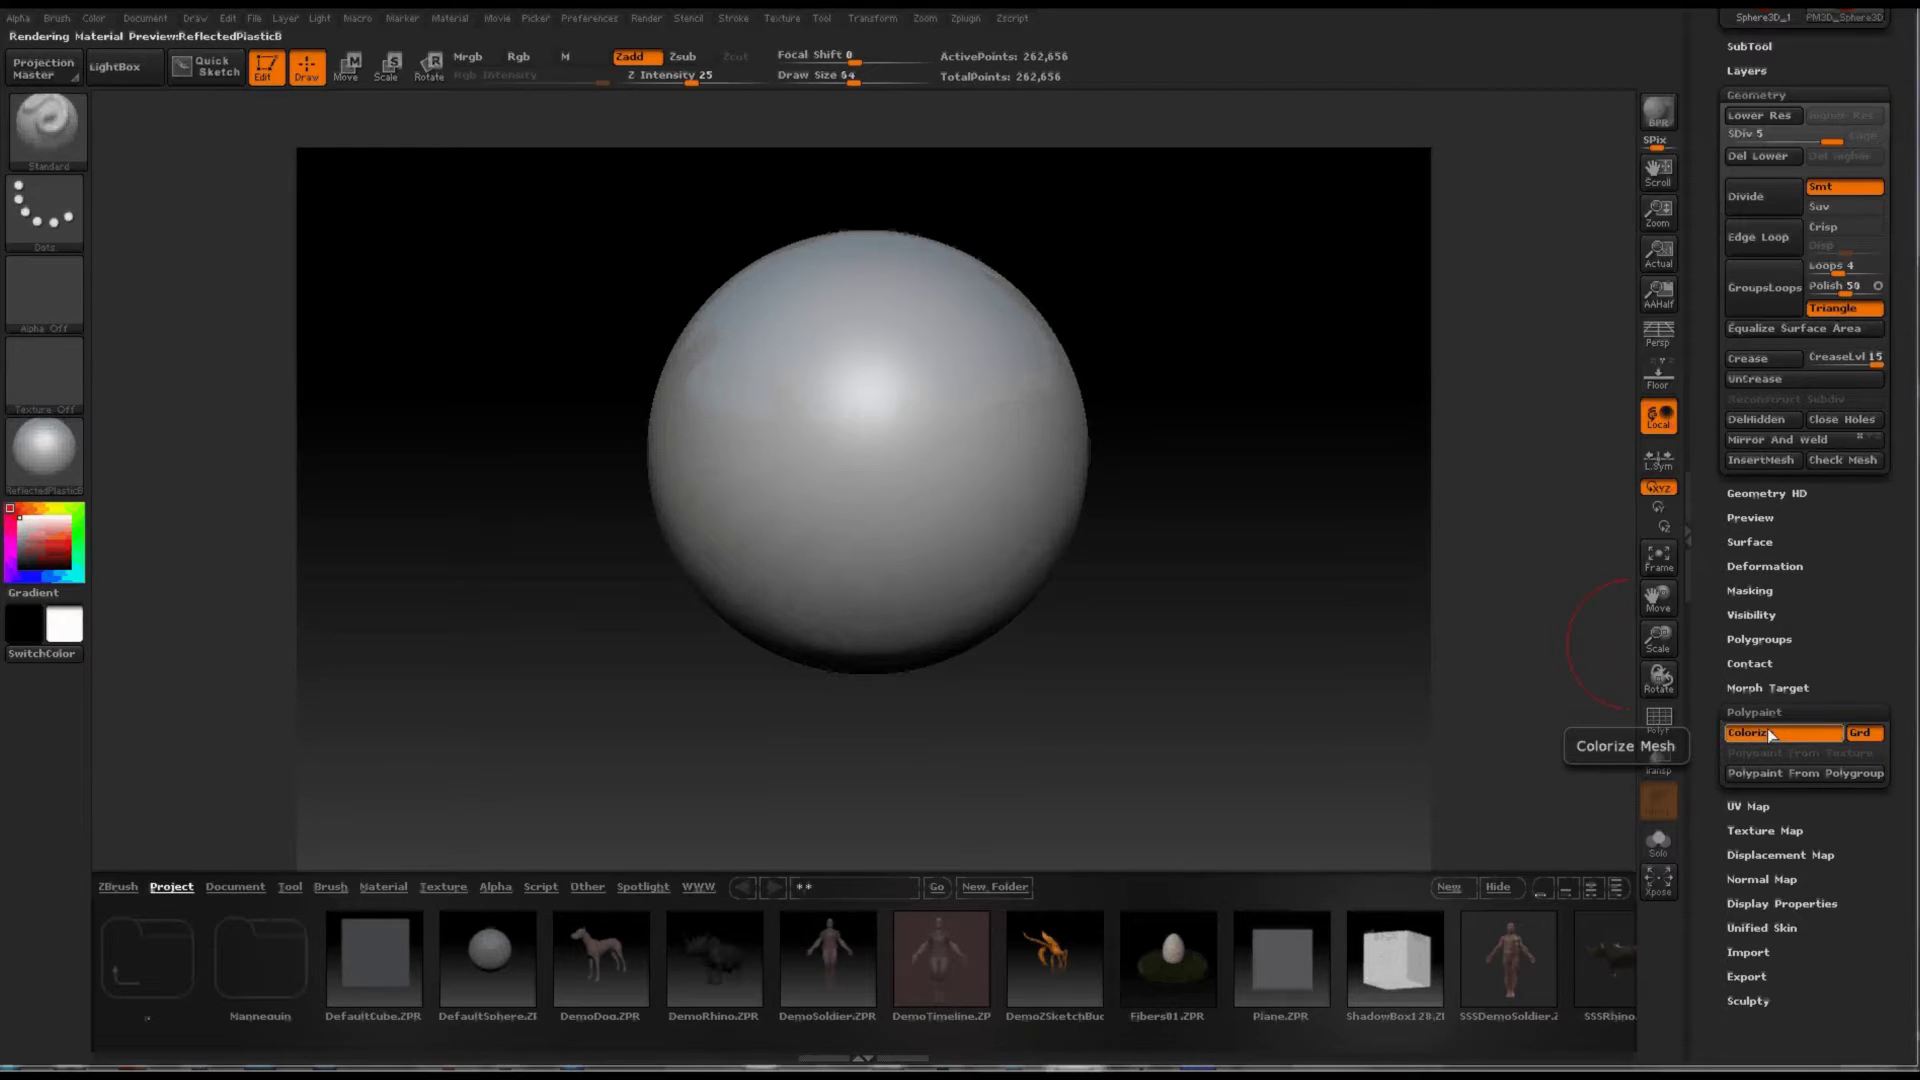
# Set the brush to paint color only, with Zadd off and Rgb on, and choose a medium red
pyautogui.click(638, 60)
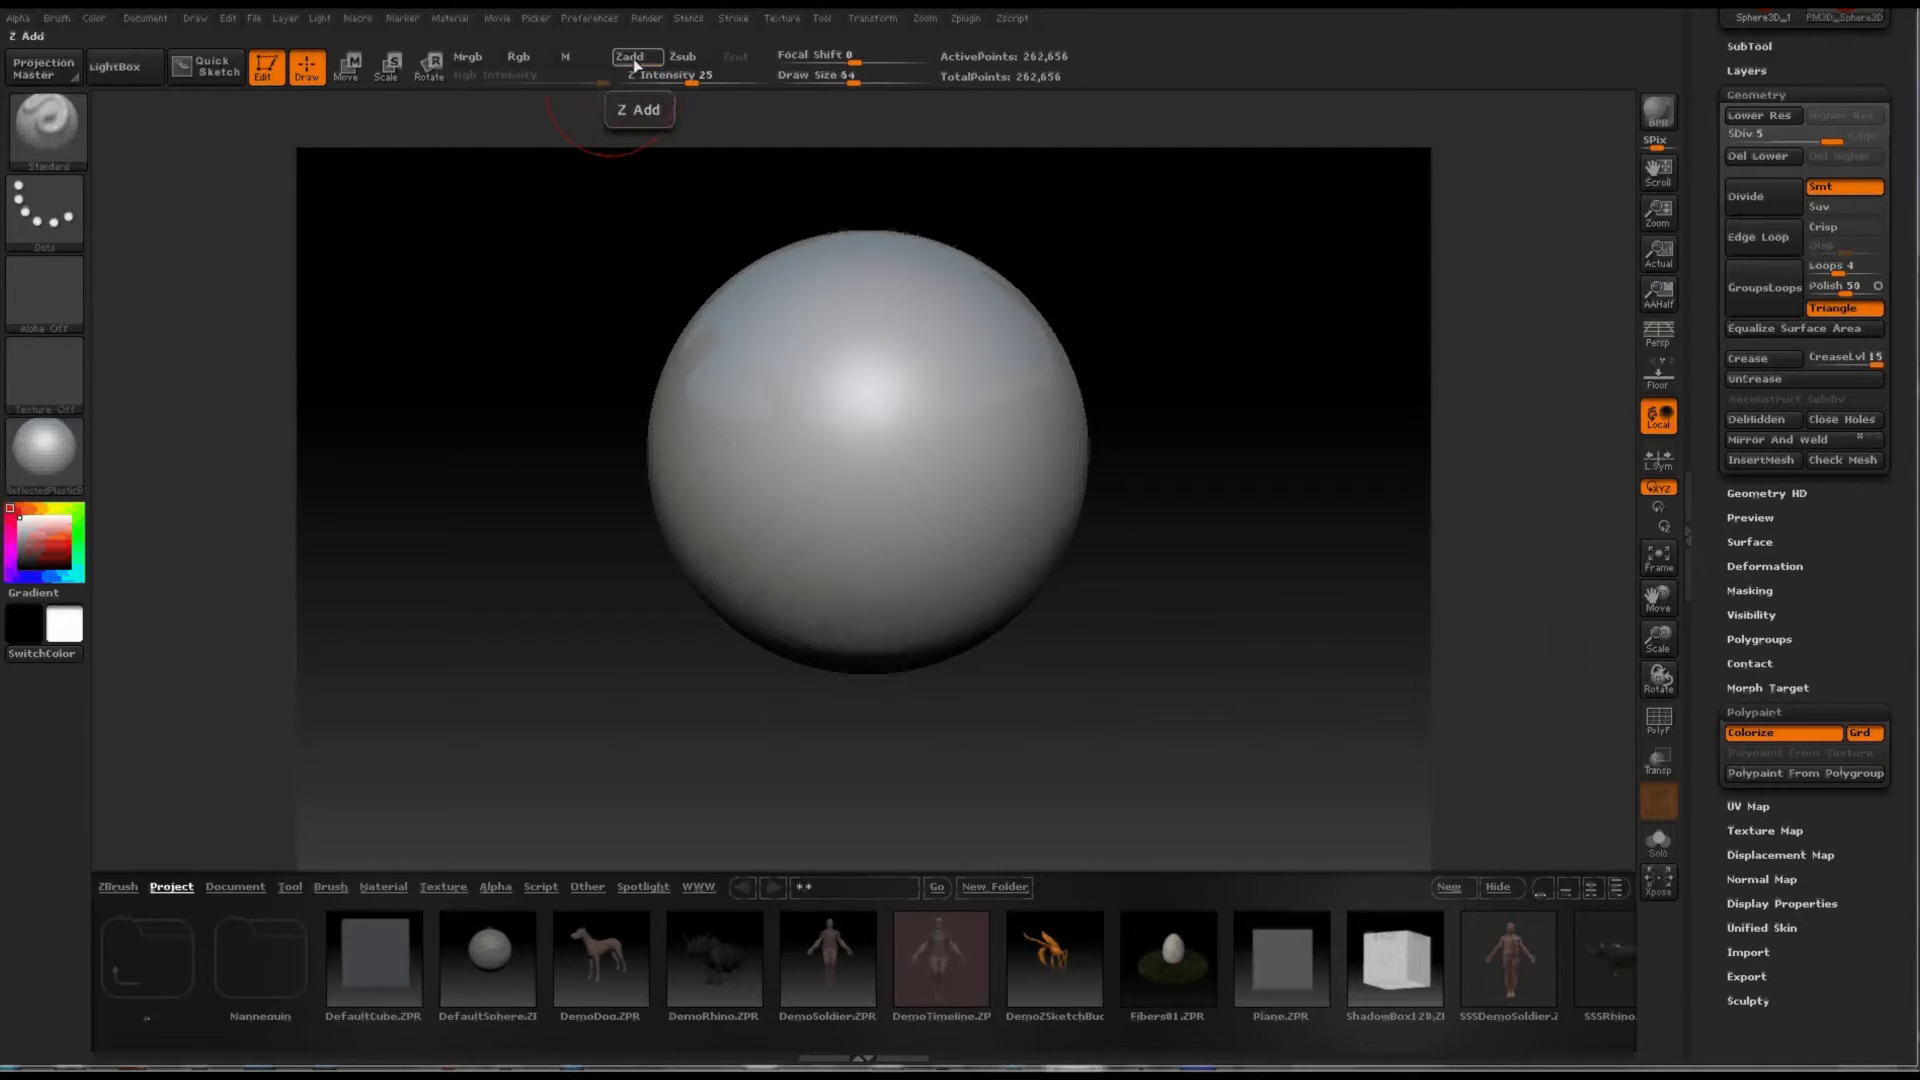
pyautogui.click(527, 58)
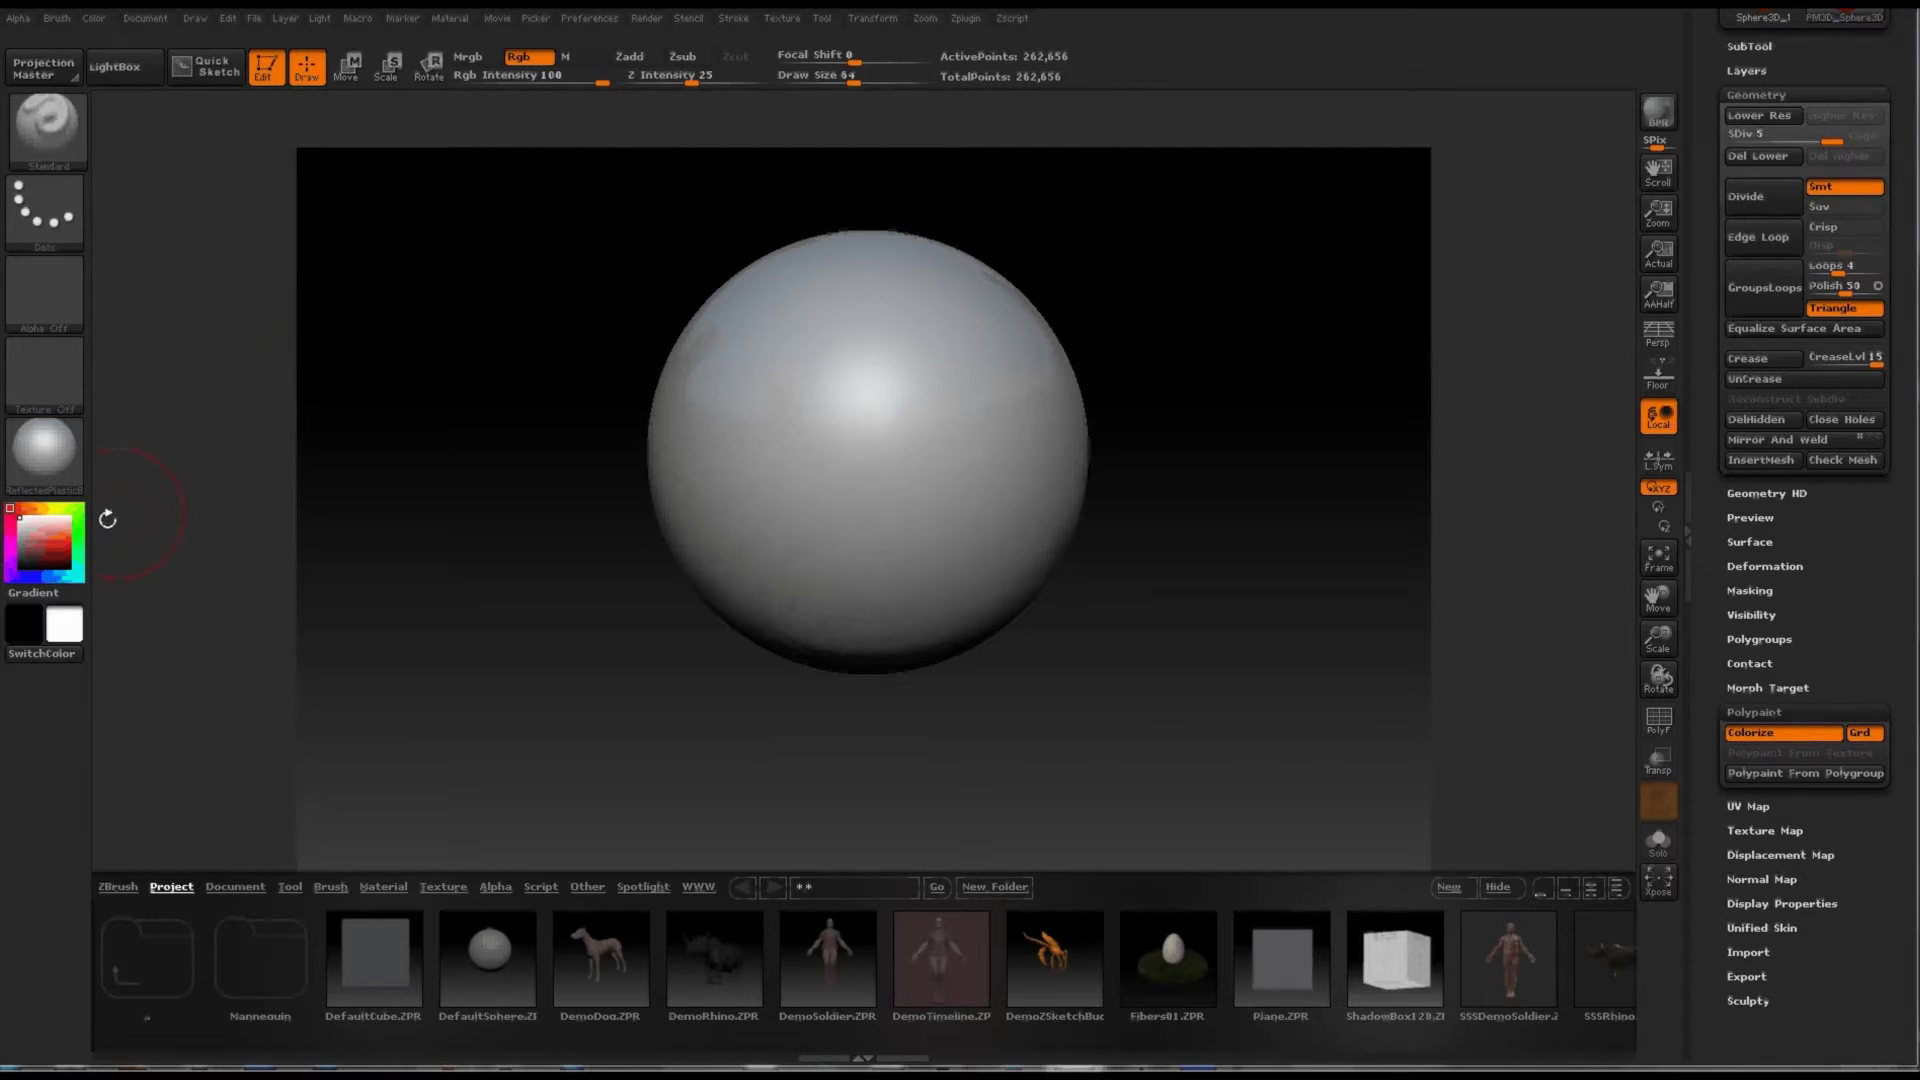
pyautogui.click(57, 537)
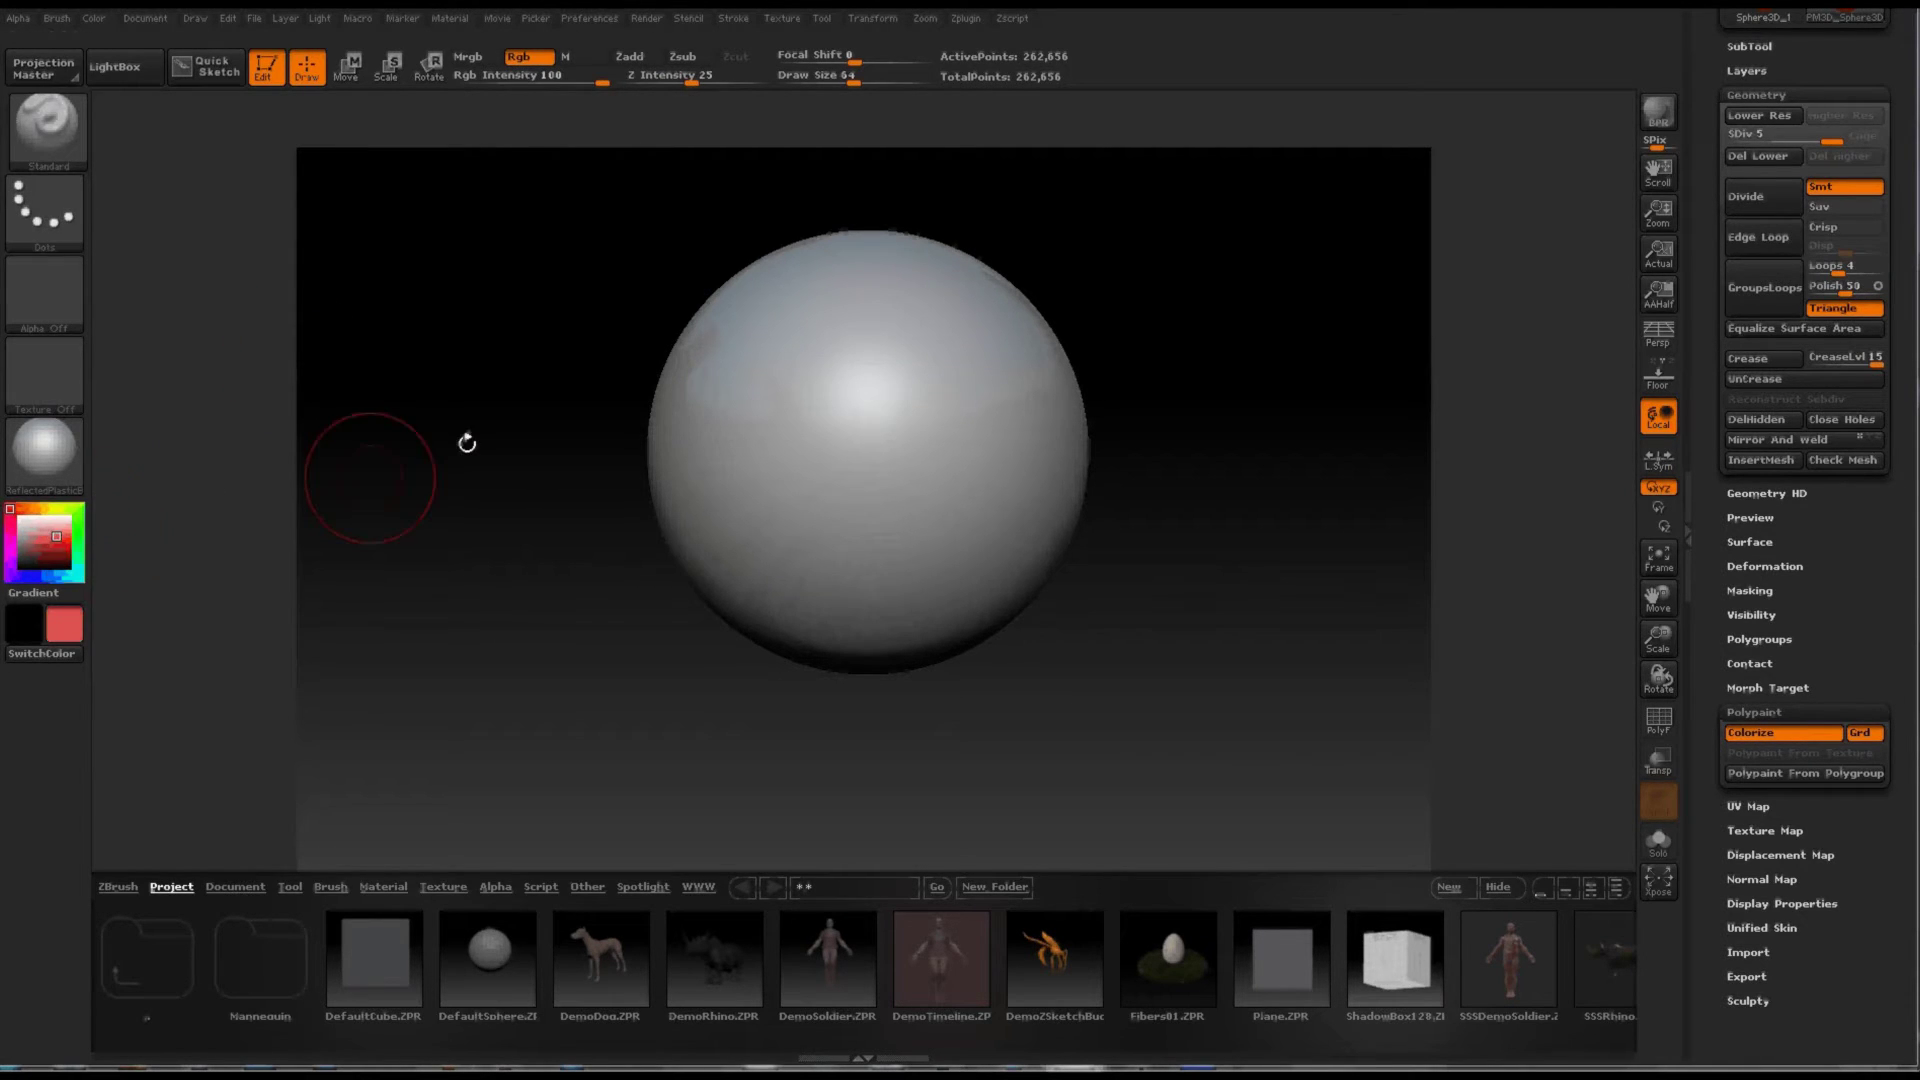
# Paint broad red patches on the sphere, adding thinner strokes around them with the draw size reduced to 32
pyautogui.moveTo(935, 313)
pyautogui.mouseDown()
pyautogui.moveTo(995, 480)
pyautogui.moveTo(750, 447)
pyautogui.moveTo(780, 500)
pyautogui.moveTo(920, 451)
pyautogui.mouseUp()
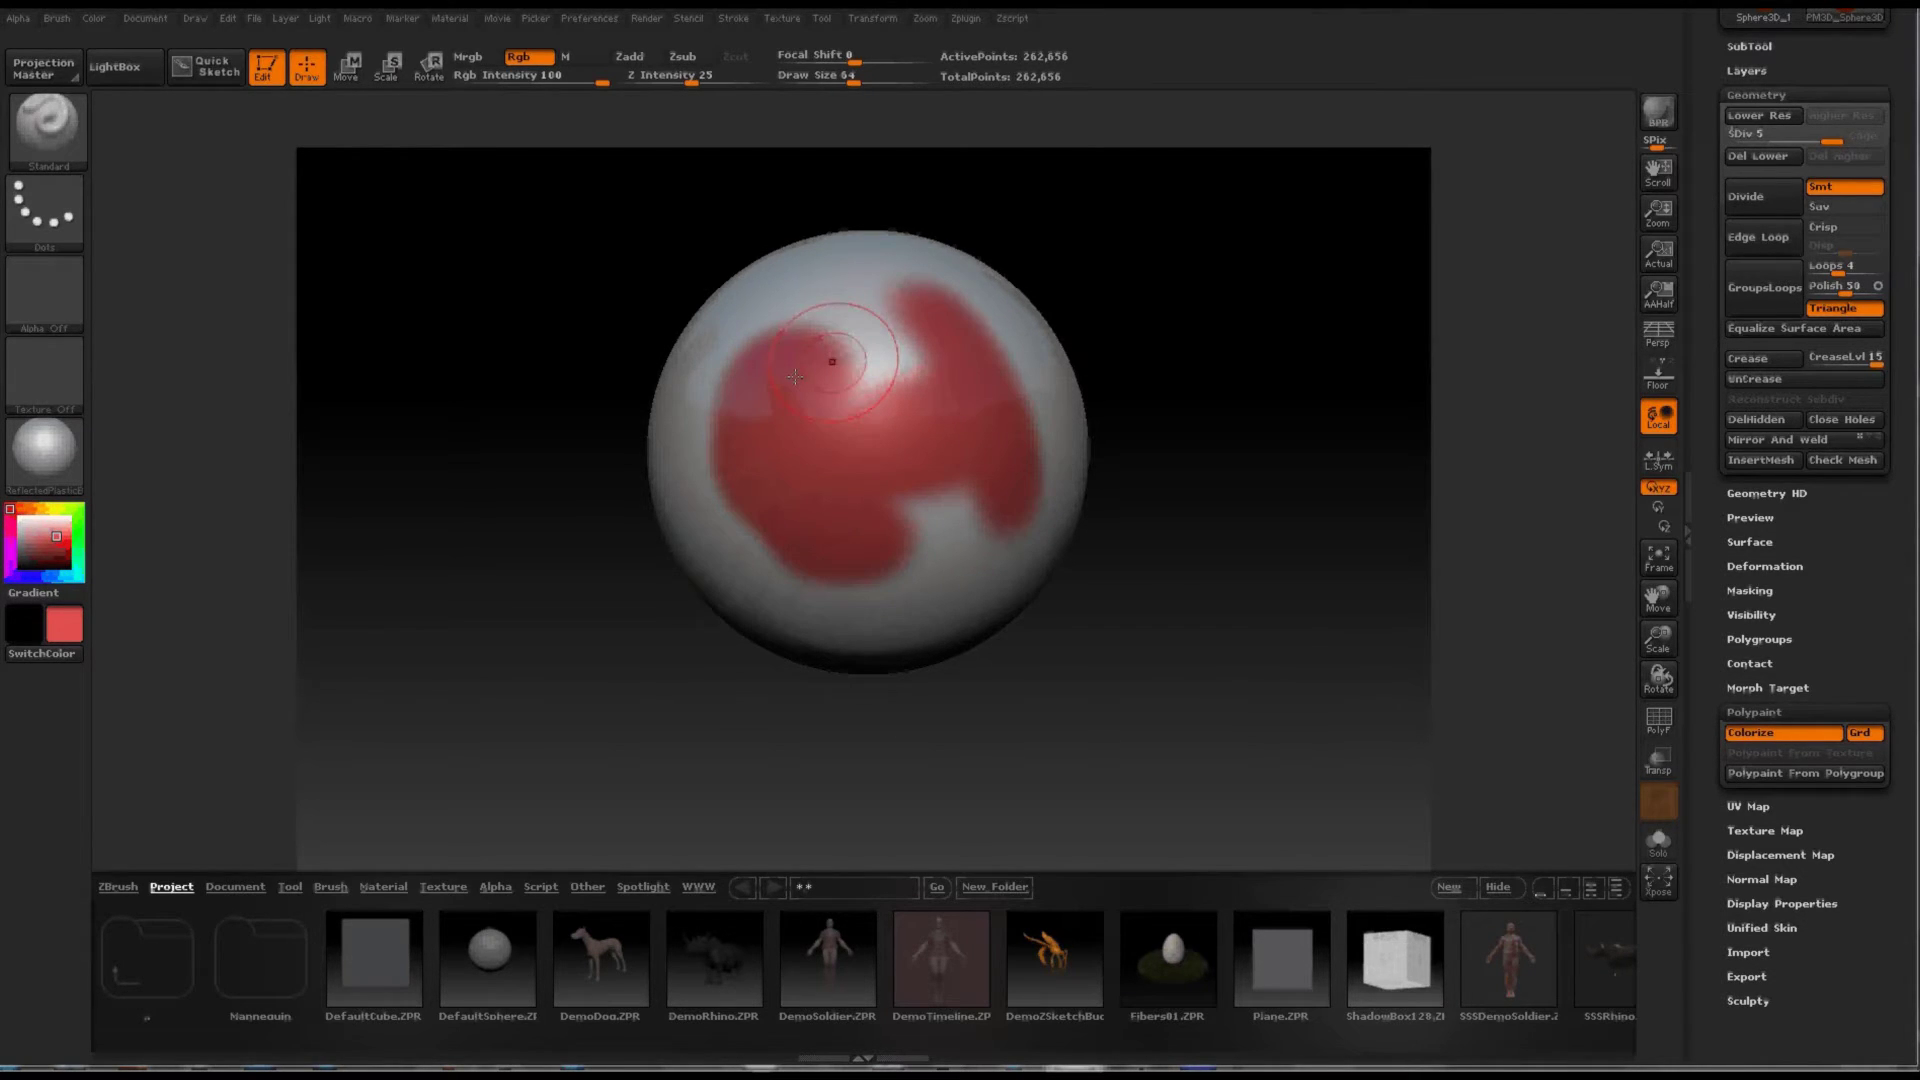
pyautogui.moveTo(416, 603)
pyautogui.mouseDown()
pyautogui.moveTo(733, 187)
pyautogui.moveTo(742, 288)
pyautogui.moveTo(692, 348)
pyautogui.mouseUp()
pyautogui.press('[')
pyautogui.press('[')
pyautogui.press('[')
pyautogui.press('[')
pyautogui.press('[')
pyautogui.press('[')
pyautogui.press('[')
pyautogui.press('[')
pyautogui.moveTo(858, 262); pyautogui.dragTo(880, 372)
pyautogui.moveTo(672, 480); pyautogui.dragTo(738, 478)
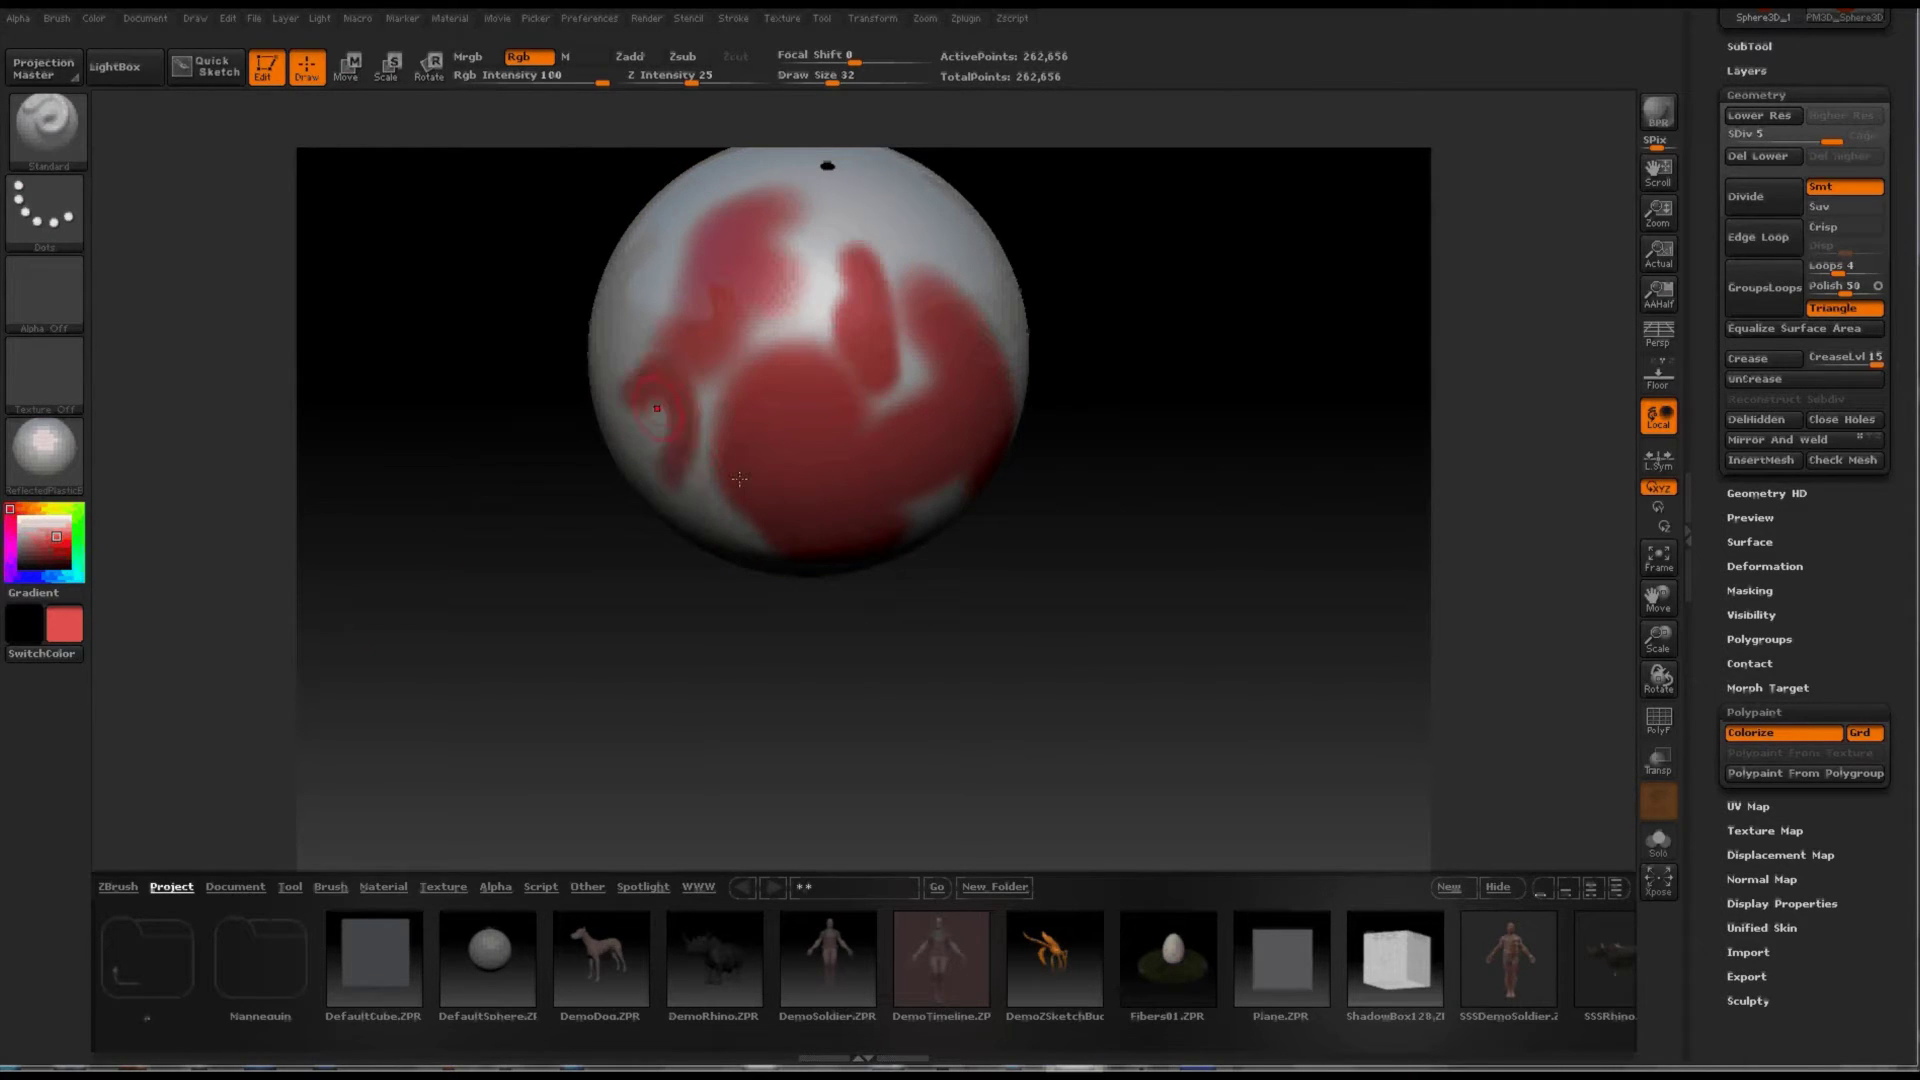
# Load the bark23.jpg texture from LightBox into Spotlight and hide LightBox
pyautogui.moveTo(880, 640); pyautogui.dragTo(735, 470)
pyautogui.moveTo(1659, 638)
pyautogui.mouseDown()
pyautogui.moveTo(1537, 673)
pyautogui.moveTo(1293, 607)
pyautogui.moveTo(1309, 478)
pyautogui.mouseUp()
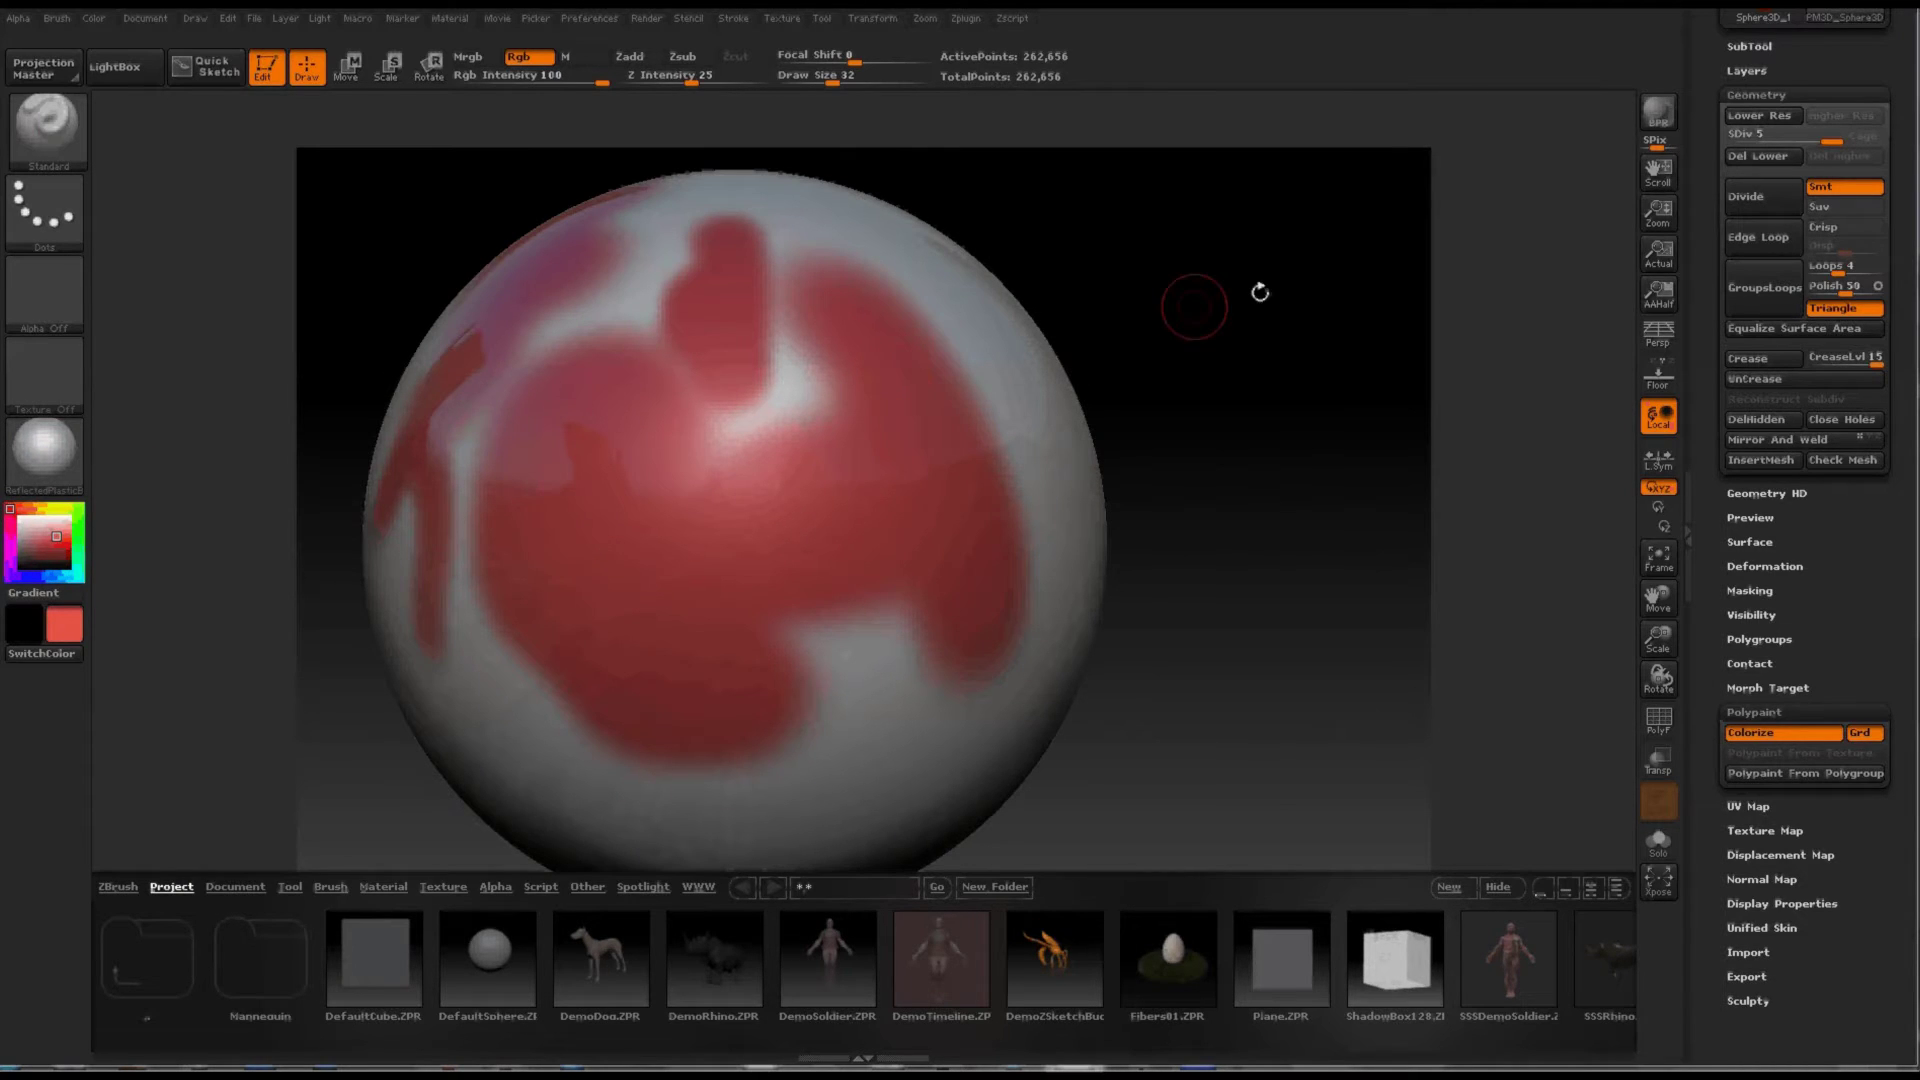
pyautogui.scroll(3, 1908, 94)
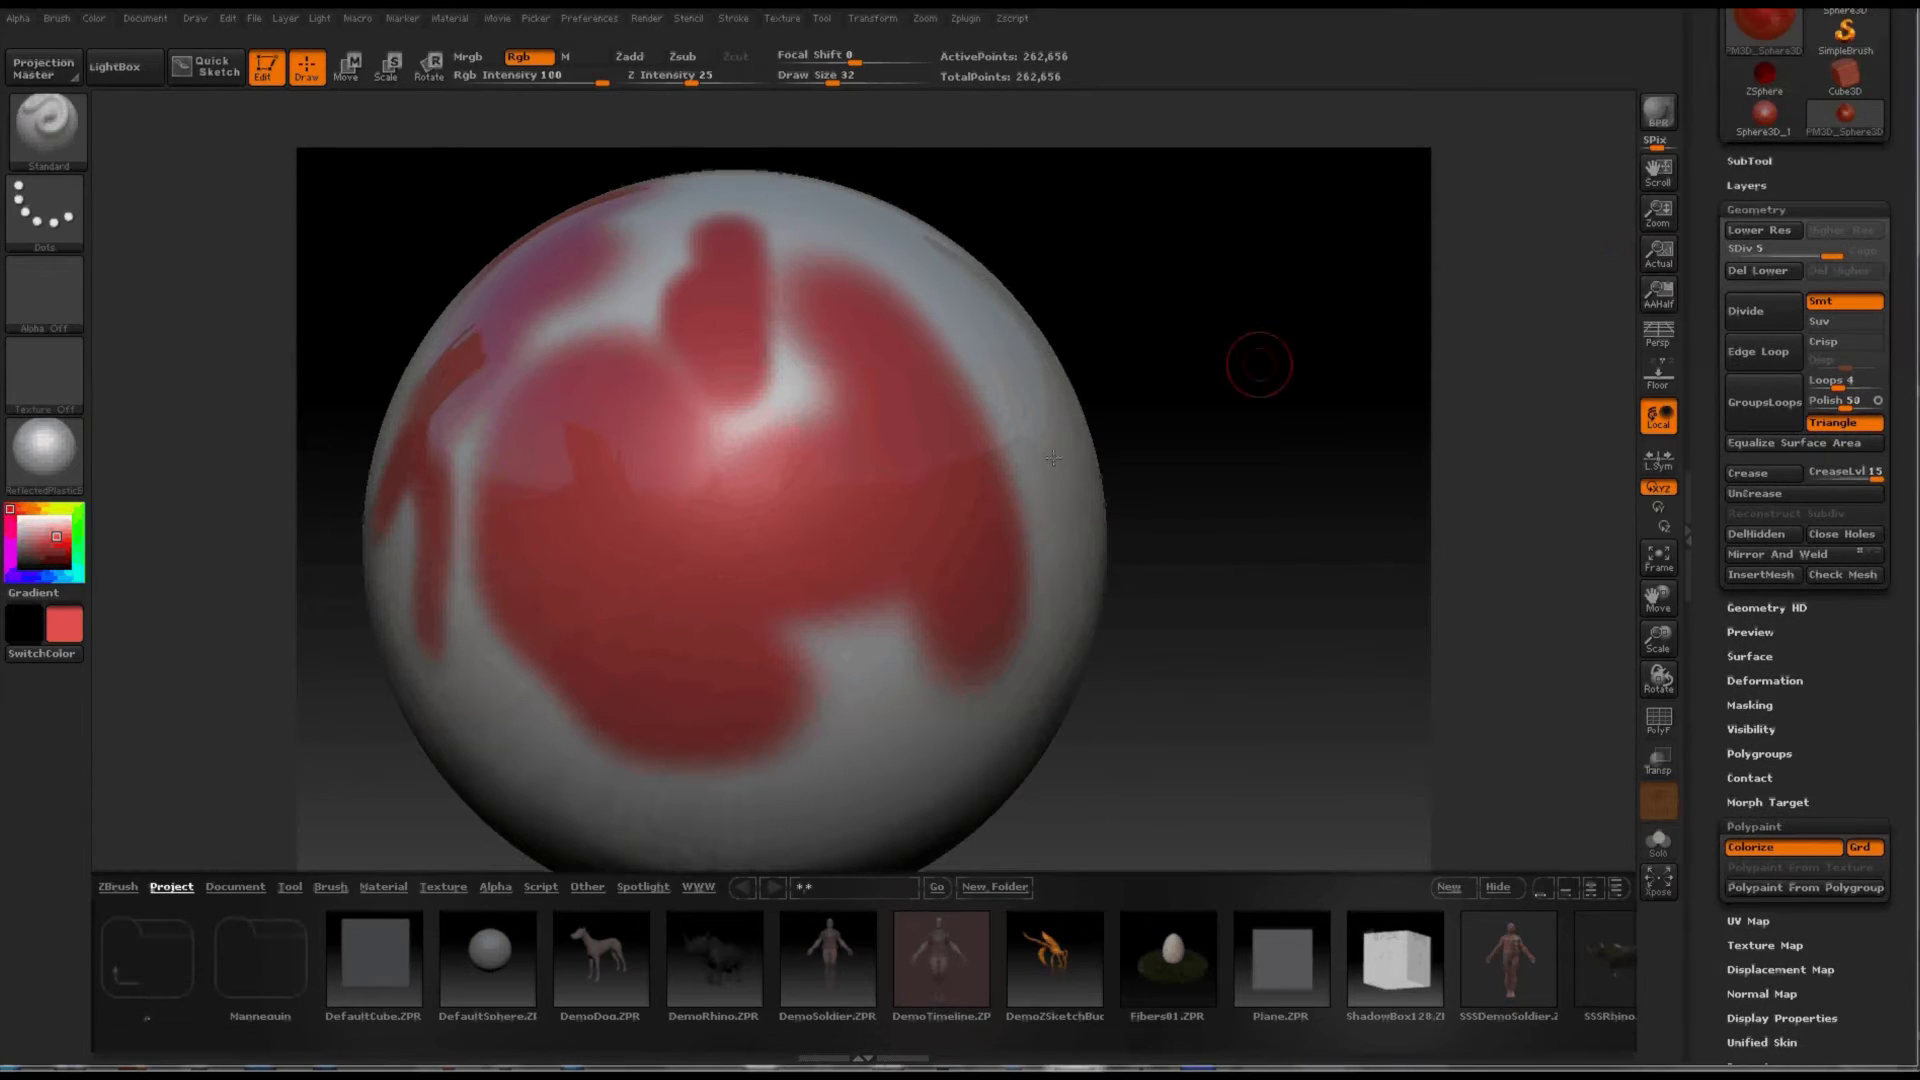
pyautogui.click(115, 70)
pyautogui.click(115, 70)
pyautogui.click(432, 888)
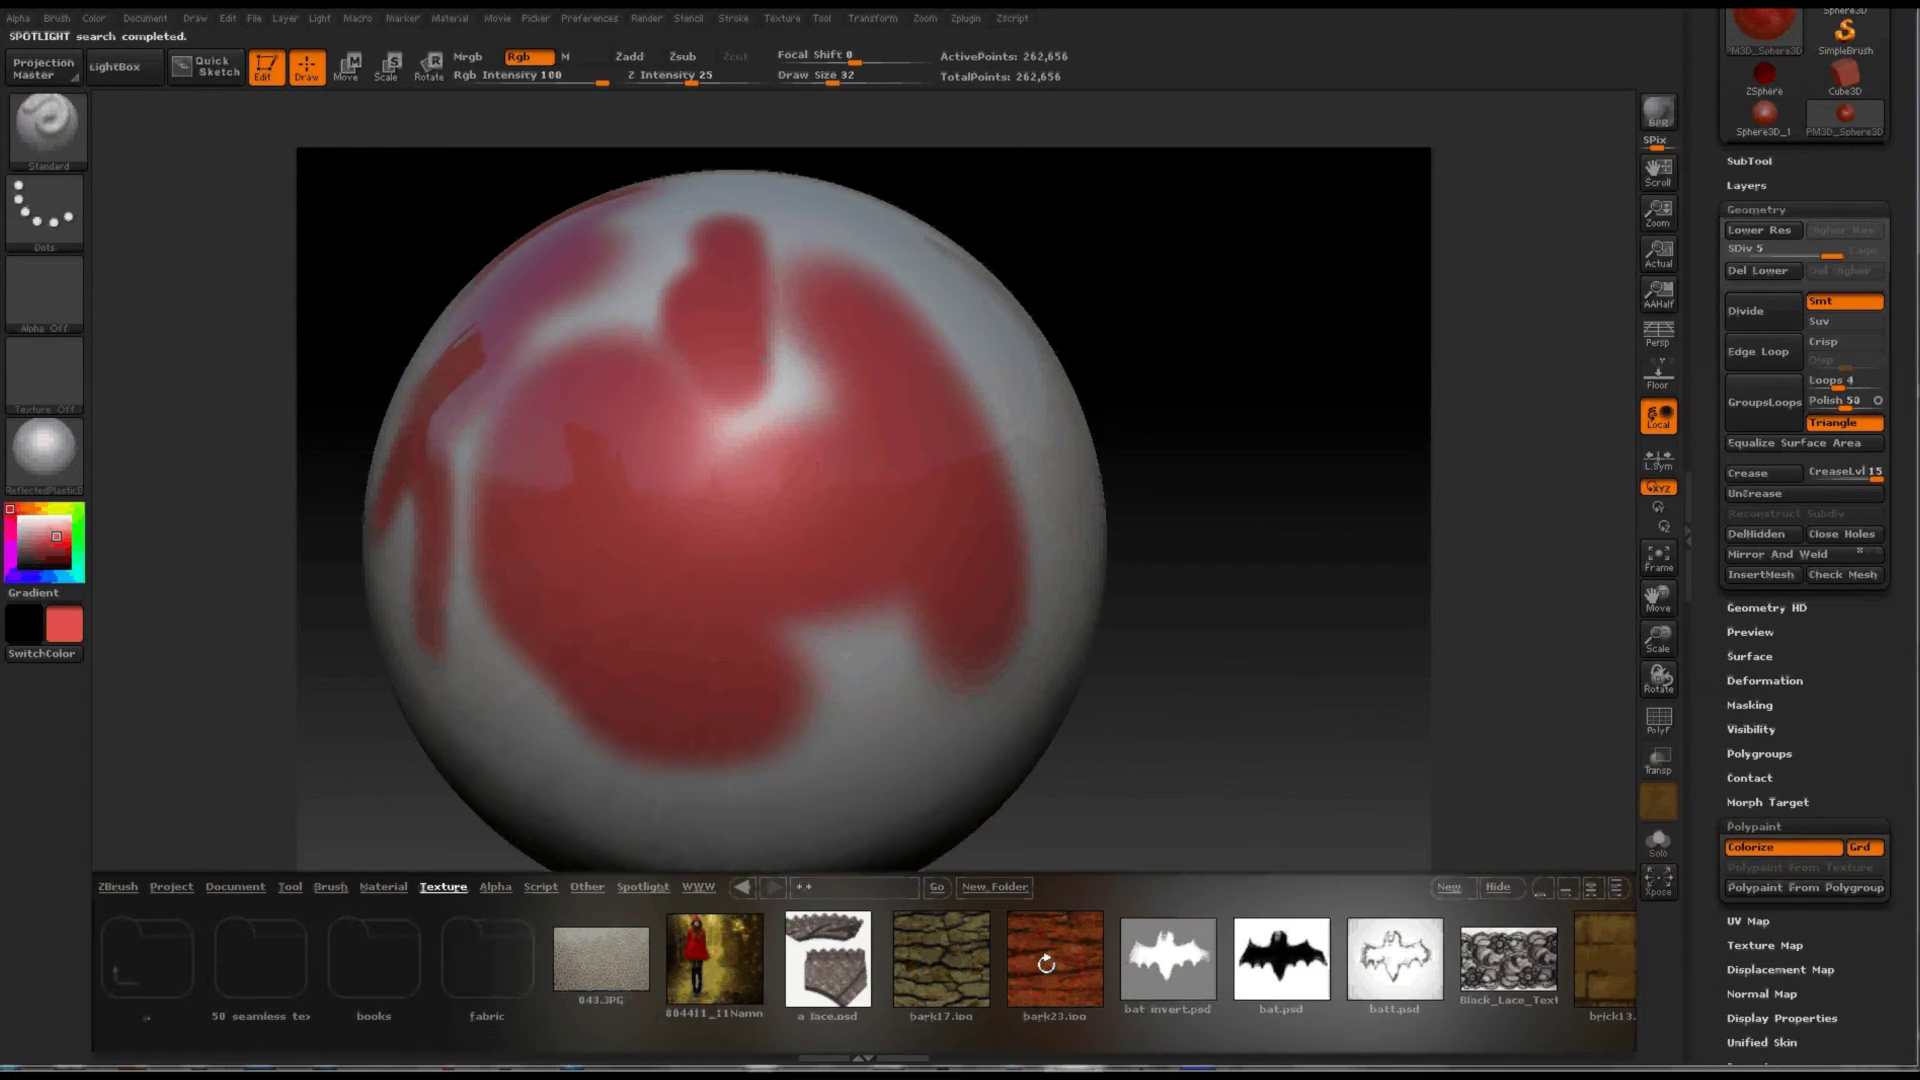
pyautogui.doubleClick(1052, 965)
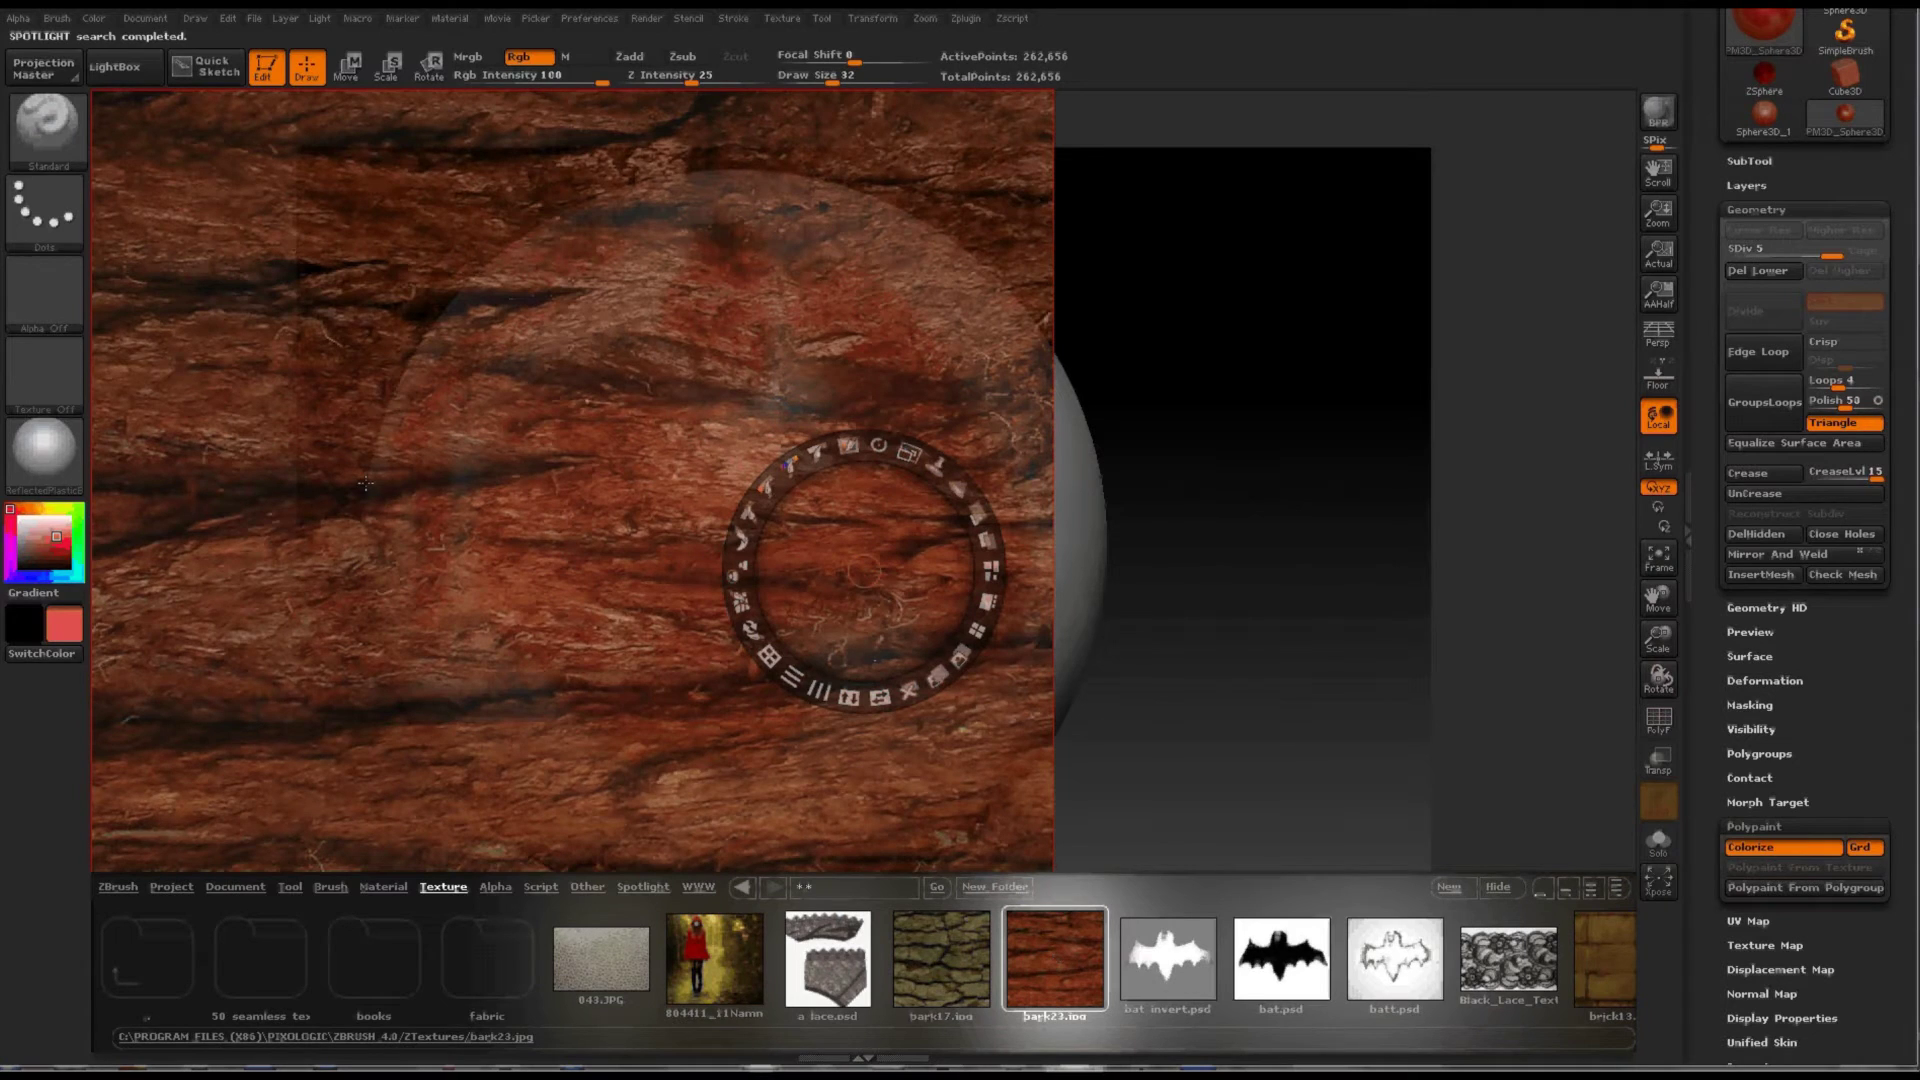
pyautogui.click(126, 74)
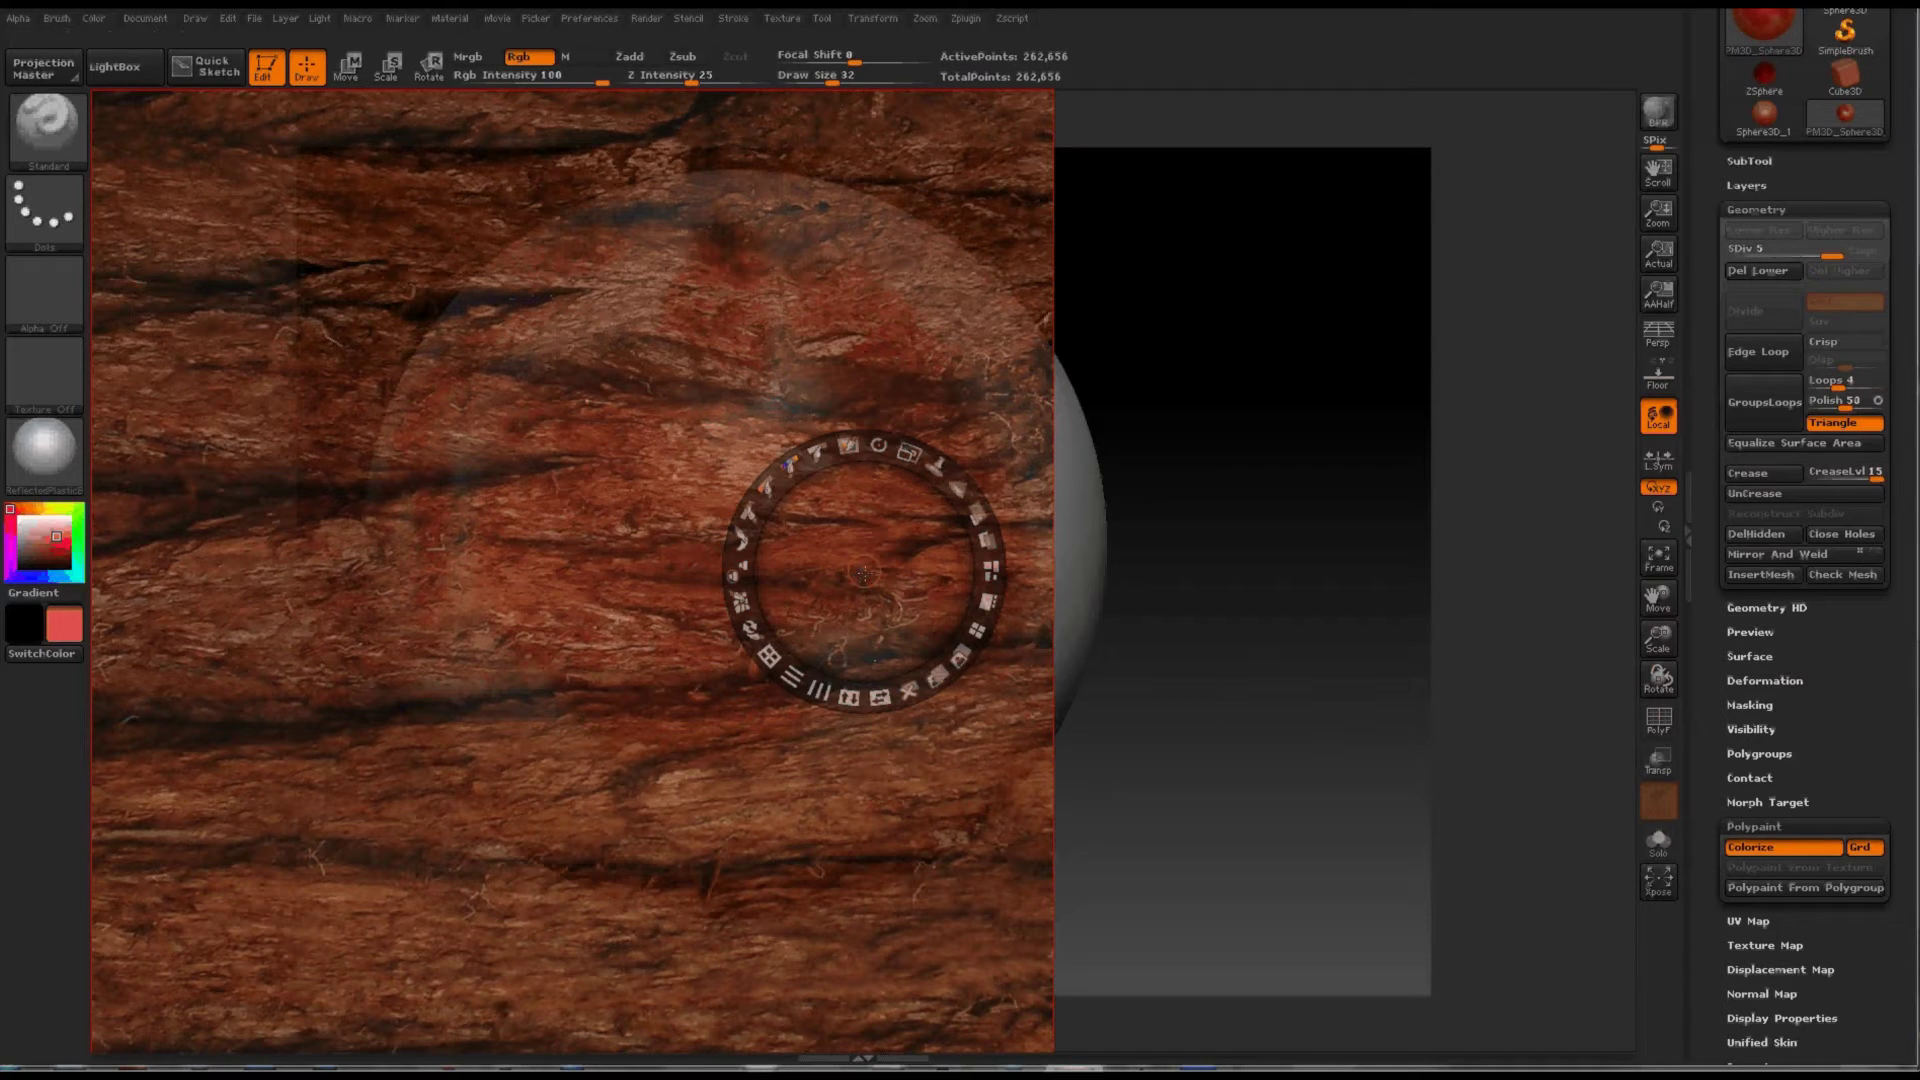
# Center the bark image over the sphere in Spotlight and scale it up well past the sphere's edges
pyautogui.moveTo(858, 570); pyautogui.dragTo(790, 513)
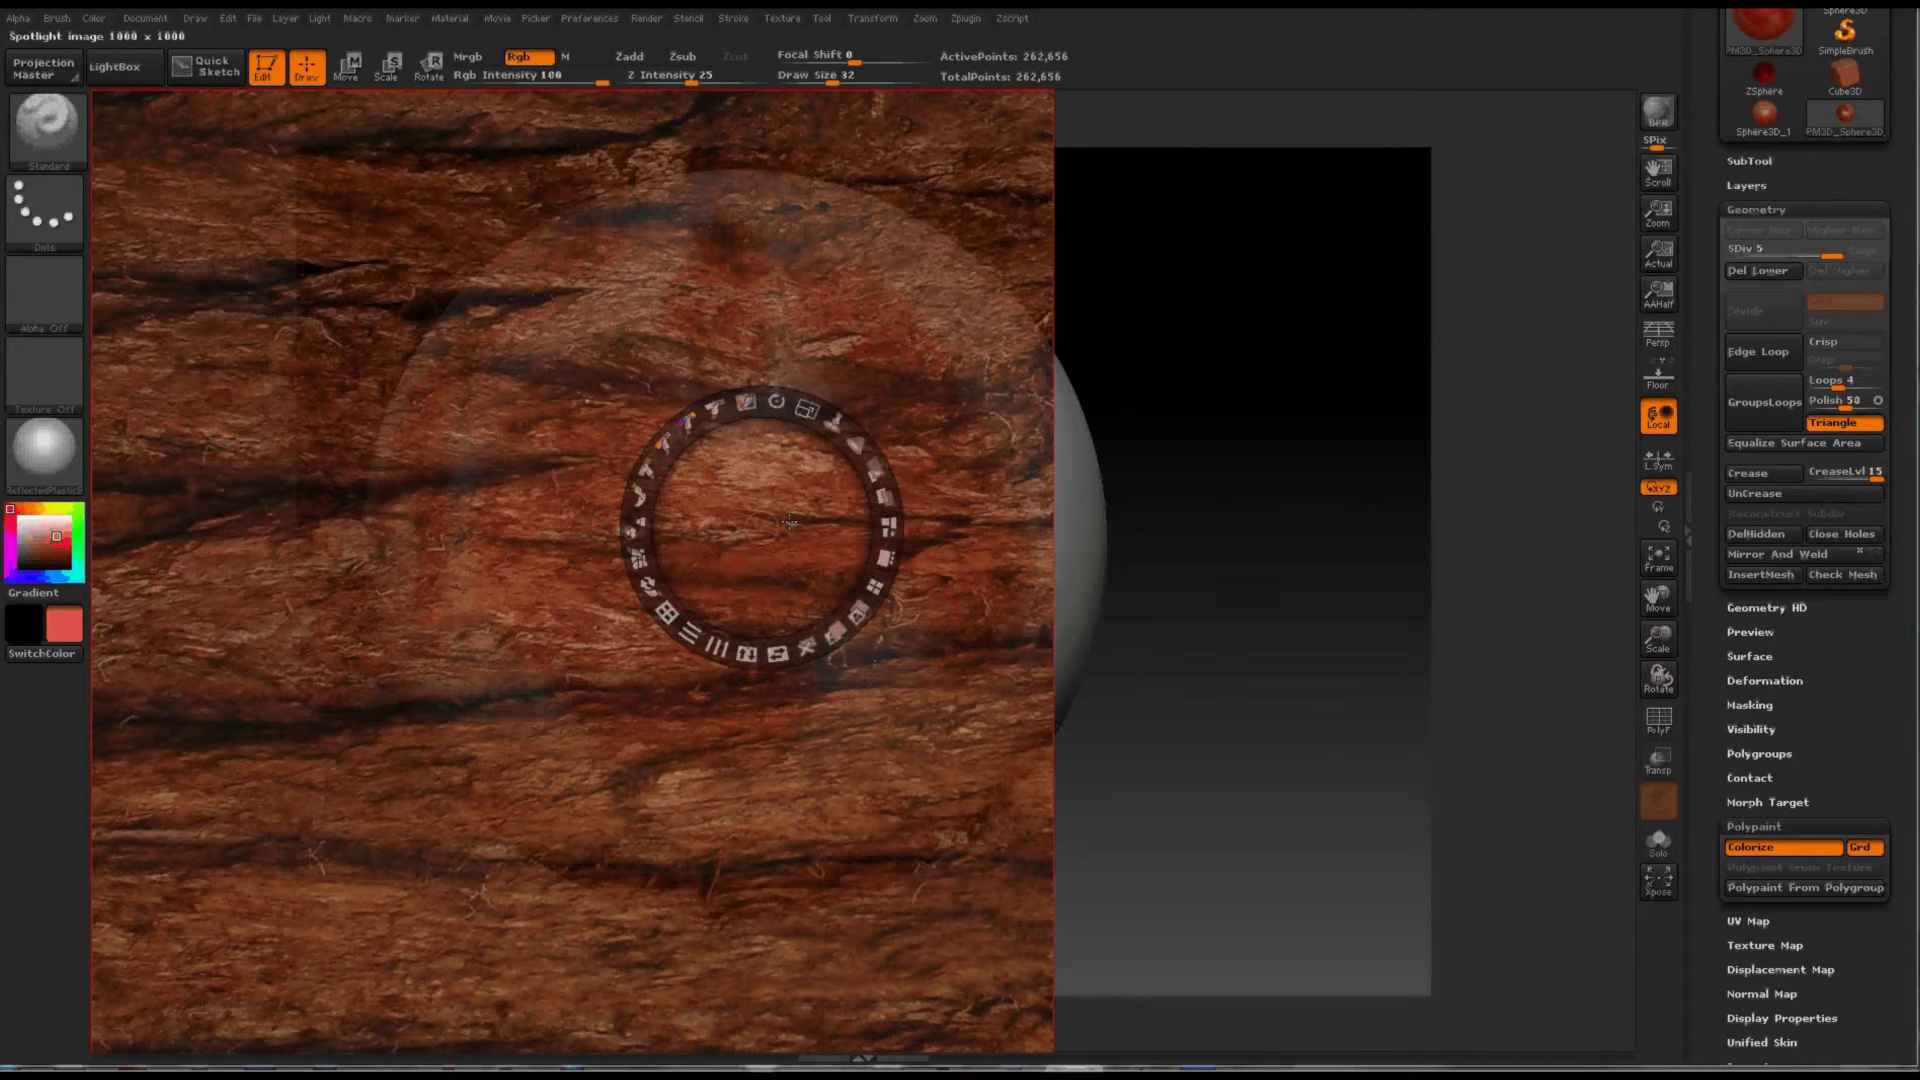
pyautogui.moveTo(884, 520); pyautogui.dragTo(736, 504)
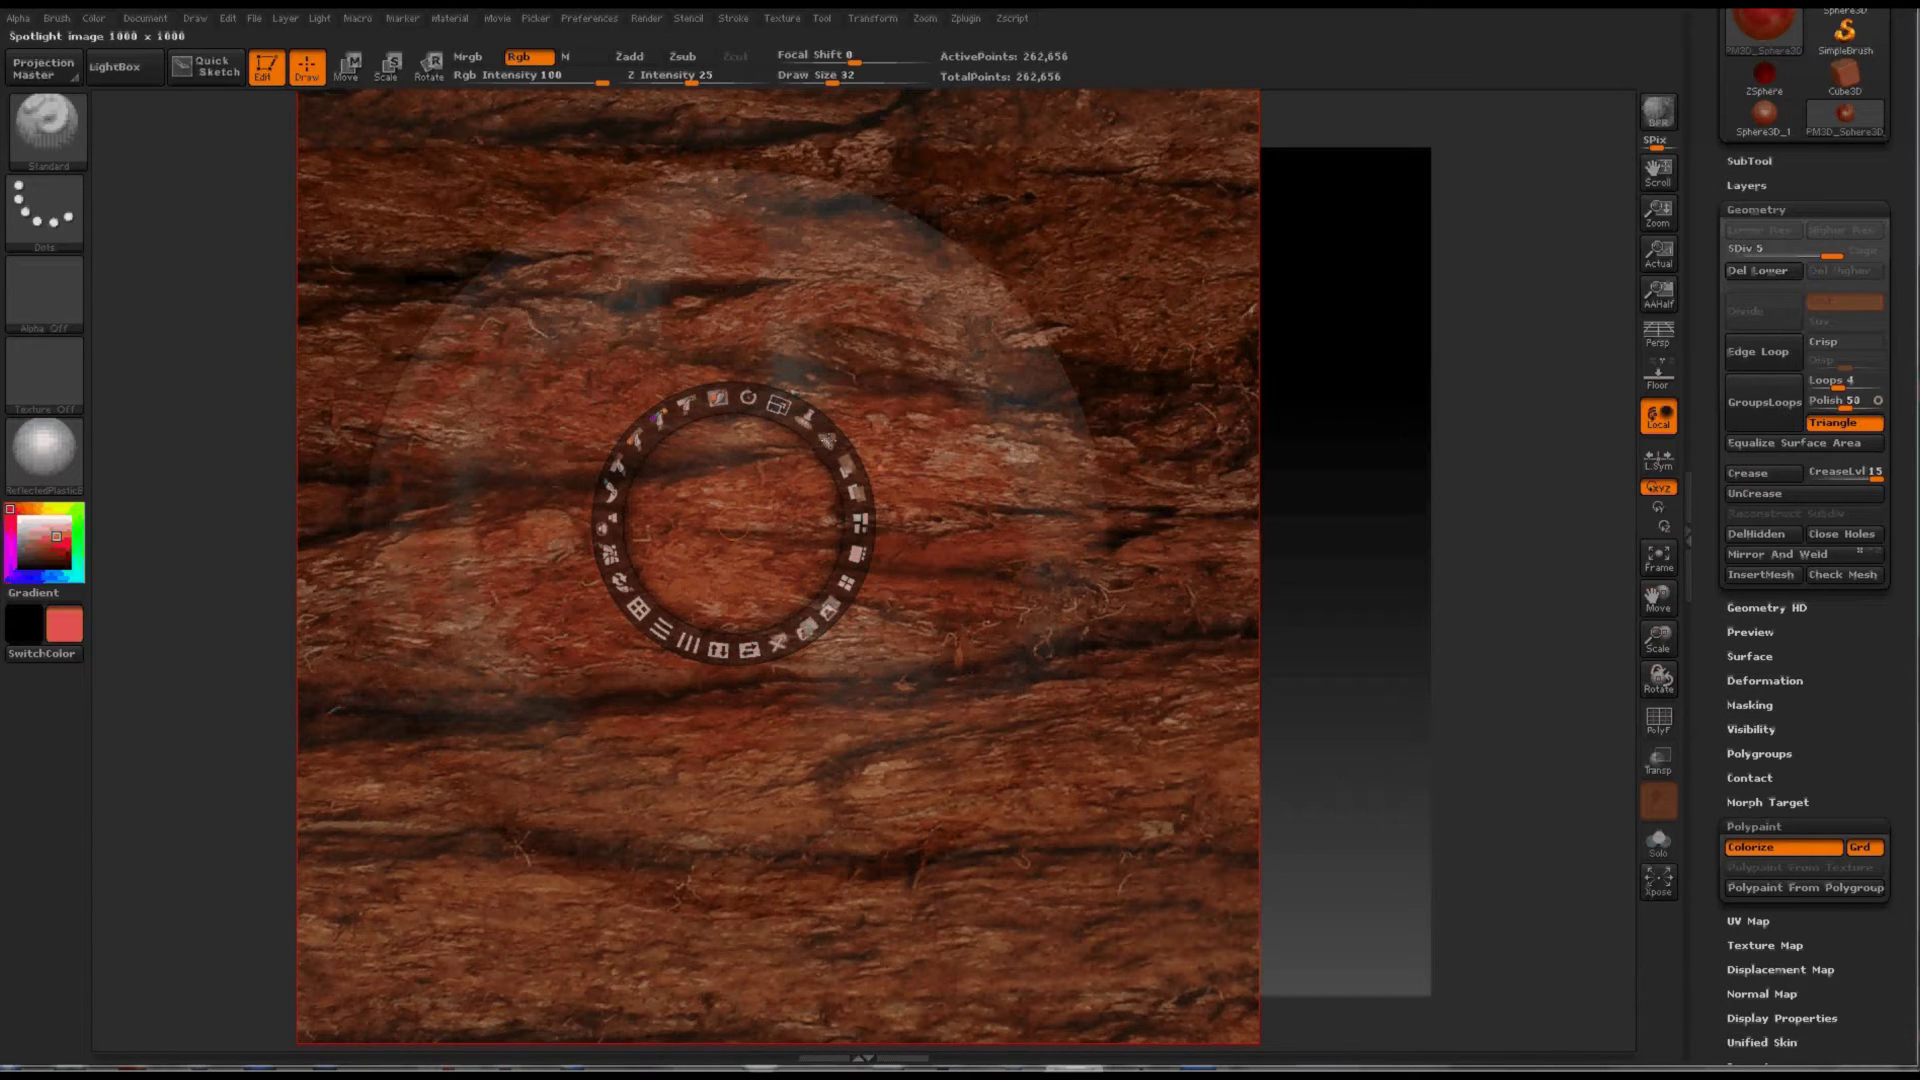
pyautogui.moveTo(828, 437)
pyautogui.mouseDown()
pyautogui.moveTo(855, 568)
pyautogui.moveTo(849, 452)
pyautogui.mouseUp()
pyautogui.moveTo(767, 501); pyautogui.dragTo(791, 455)
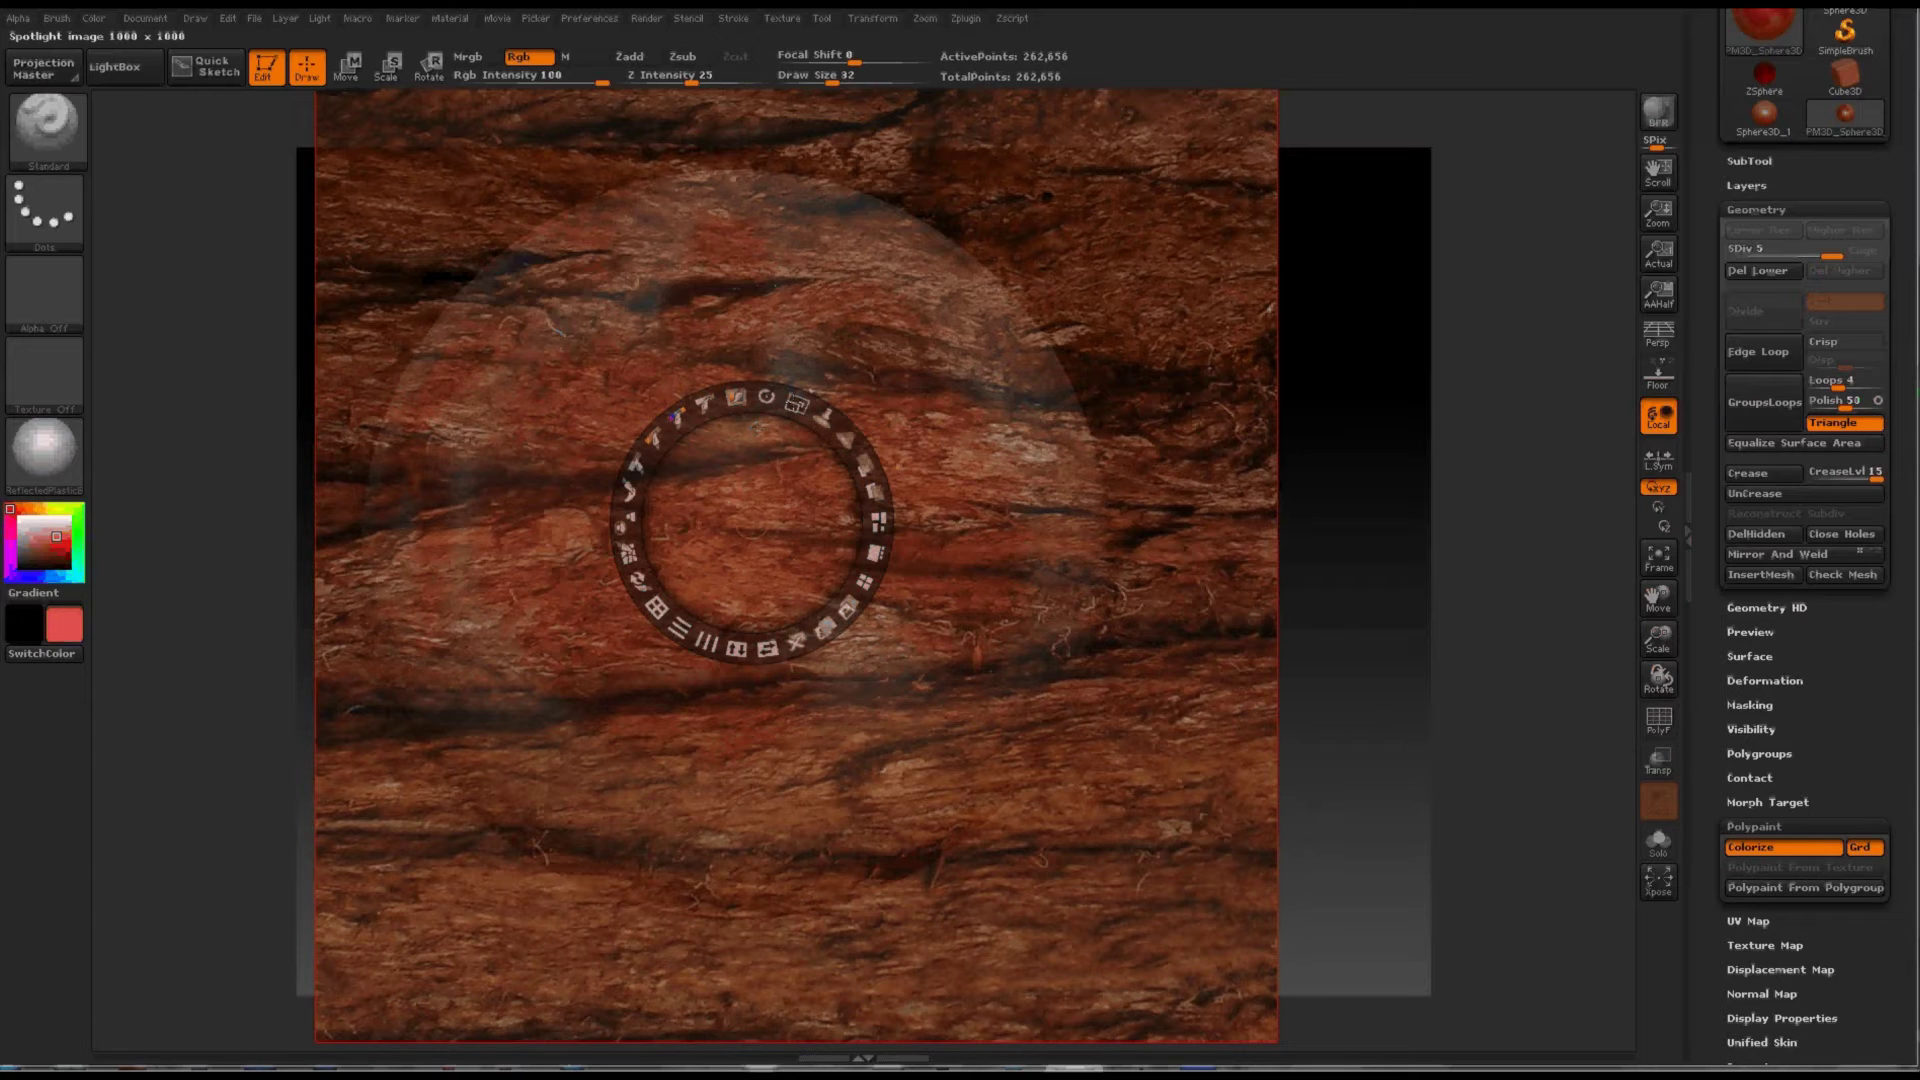
pyautogui.moveTo(796, 403); pyautogui.dragTo(819, 456)
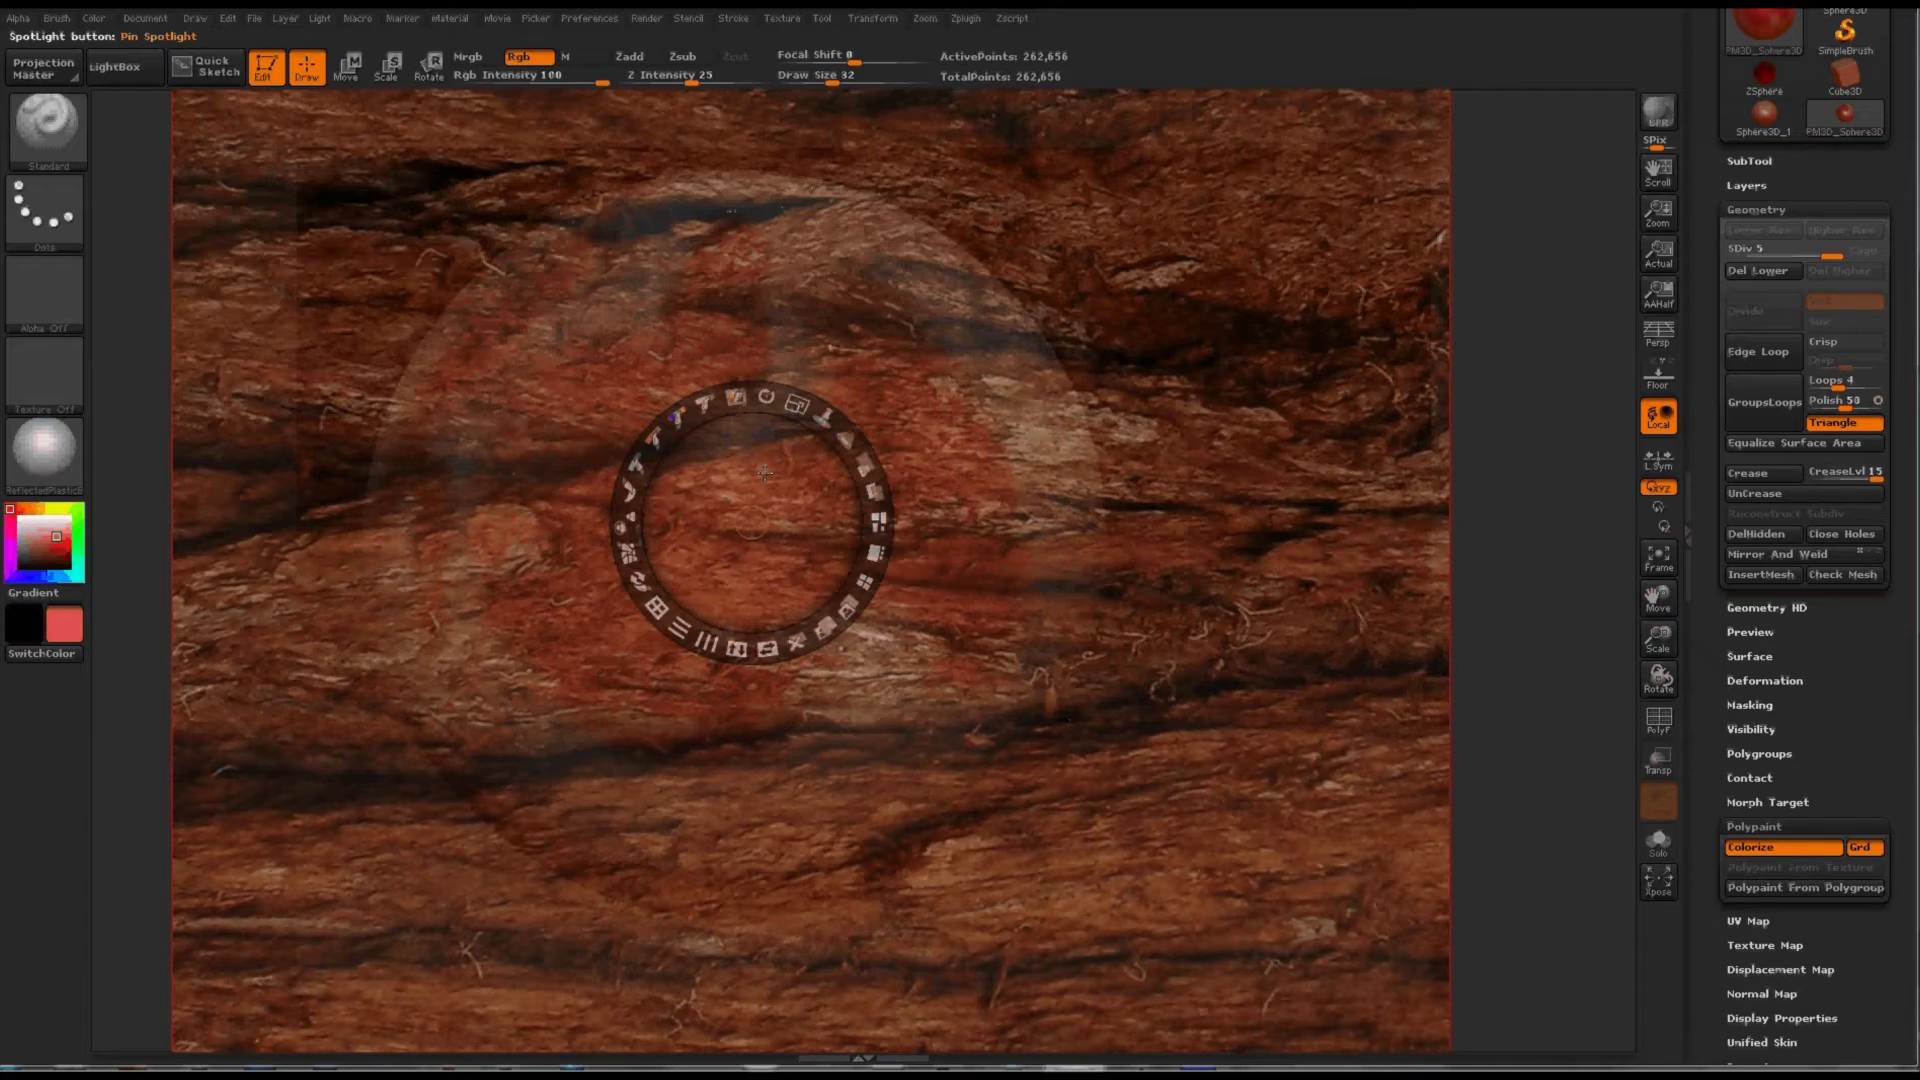
# Paint the bark texture across the front of the sphere with an enlarged brush and bring the Spotlight image back
pyautogui.hotkey('shift', 'z')
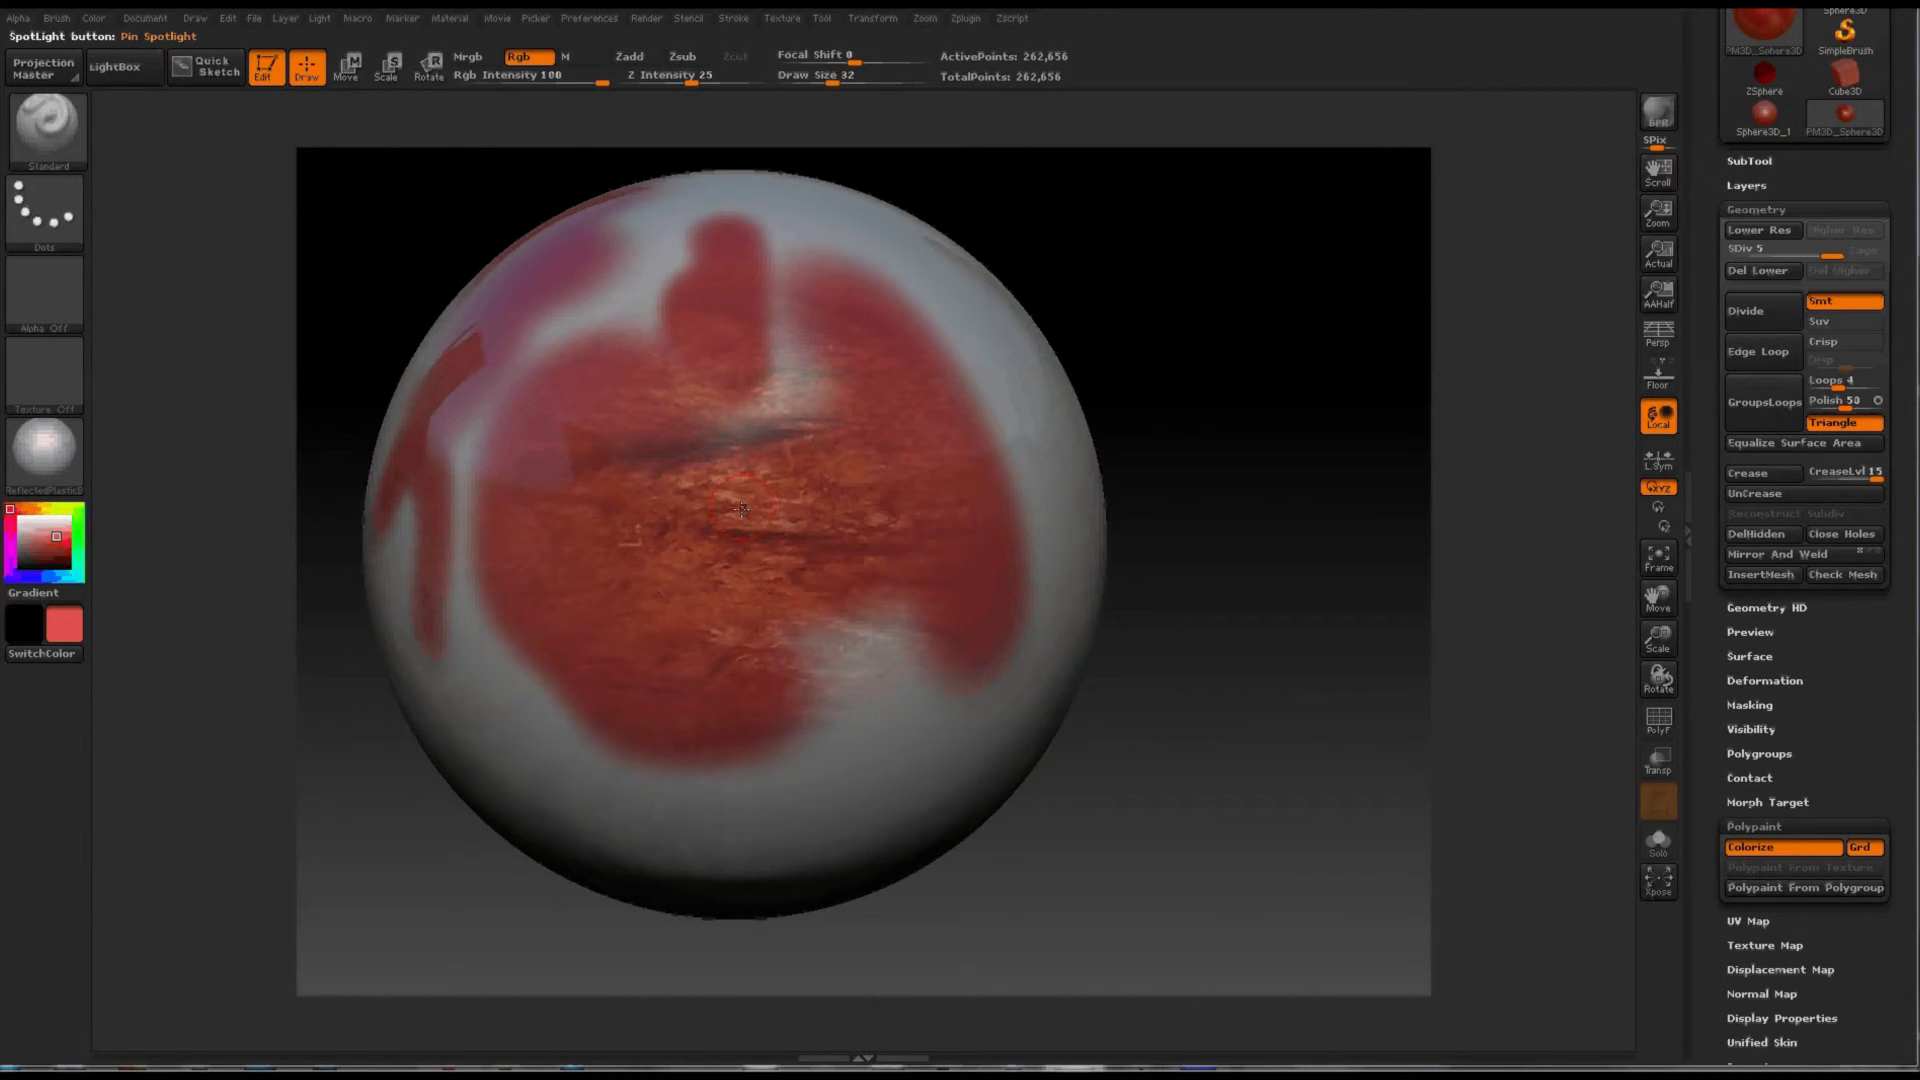
pyautogui.moveTo(743, 514)
pyautogui.mouseDown()
pyautogui.moveTo(764, 530)
pyautogui.moveTo(793, 504)
pyautogui.moveTo(788, 604)
pyautogui.moveTo(690, 560)
pyautogui.moveTo(870, 630)
pyautogui.moveTo(770, 690)
pyautogui.moveTo(810, 487)
pyautogui.moveTo(800, 425)
pyautogui.moveTo(623, 634)
pyautogui.moveTo(650, 300)
pyautogui.moveTo(940, 350)
pyautogui.moveTo(546, 597)
pyautogui.moveTo(500, 450)
pyautogui.moveTo(960, 430)
pyautogui.moveTo(780, 260)
pyautogui.moveTo(767, 420)
pyautogui.moveTo(1100, 520)
pyautogui.moveTo(730, 470)
pyautogui.mouseUp()
pyautogui.press(']')
pyautogui.press(']')
pyautogui.press(']')
pyautogui.press(']')
pyautogui.press(']')
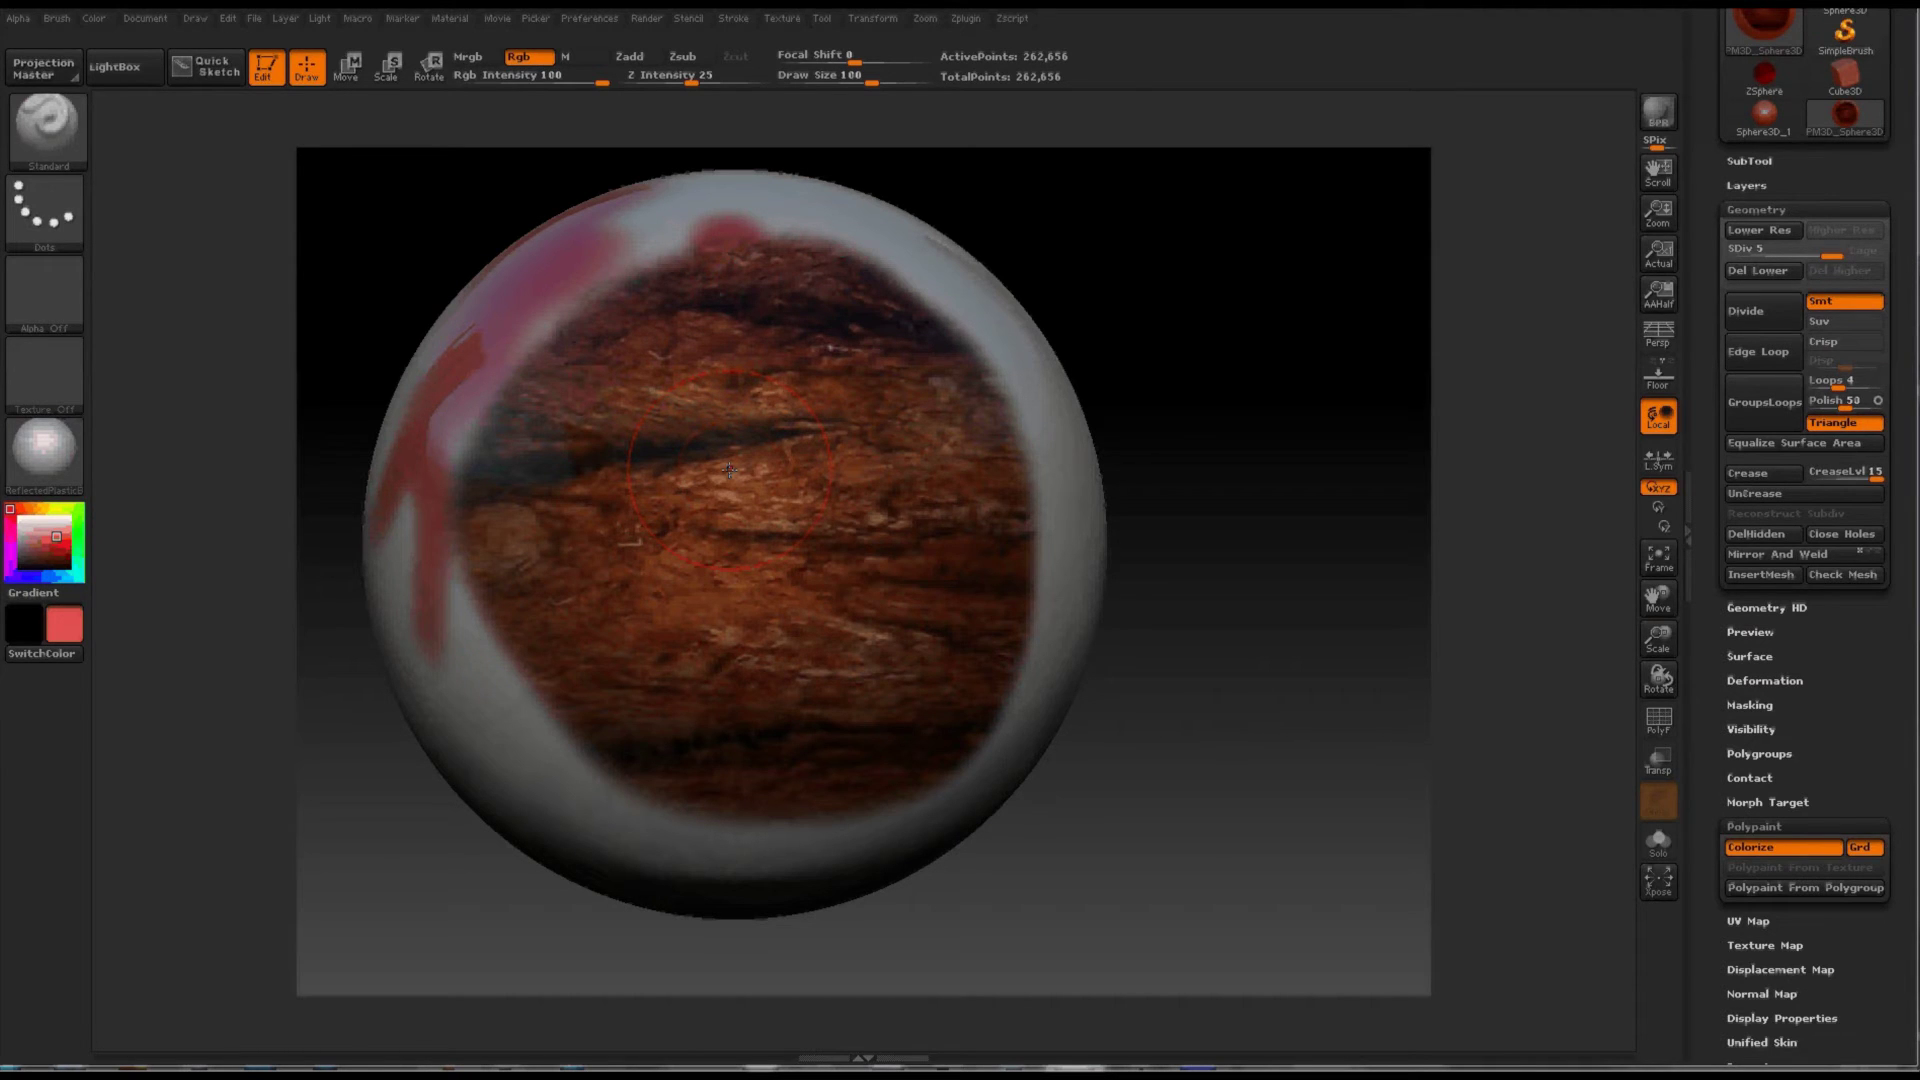
pyautogui.hotkey('shift', 'z')
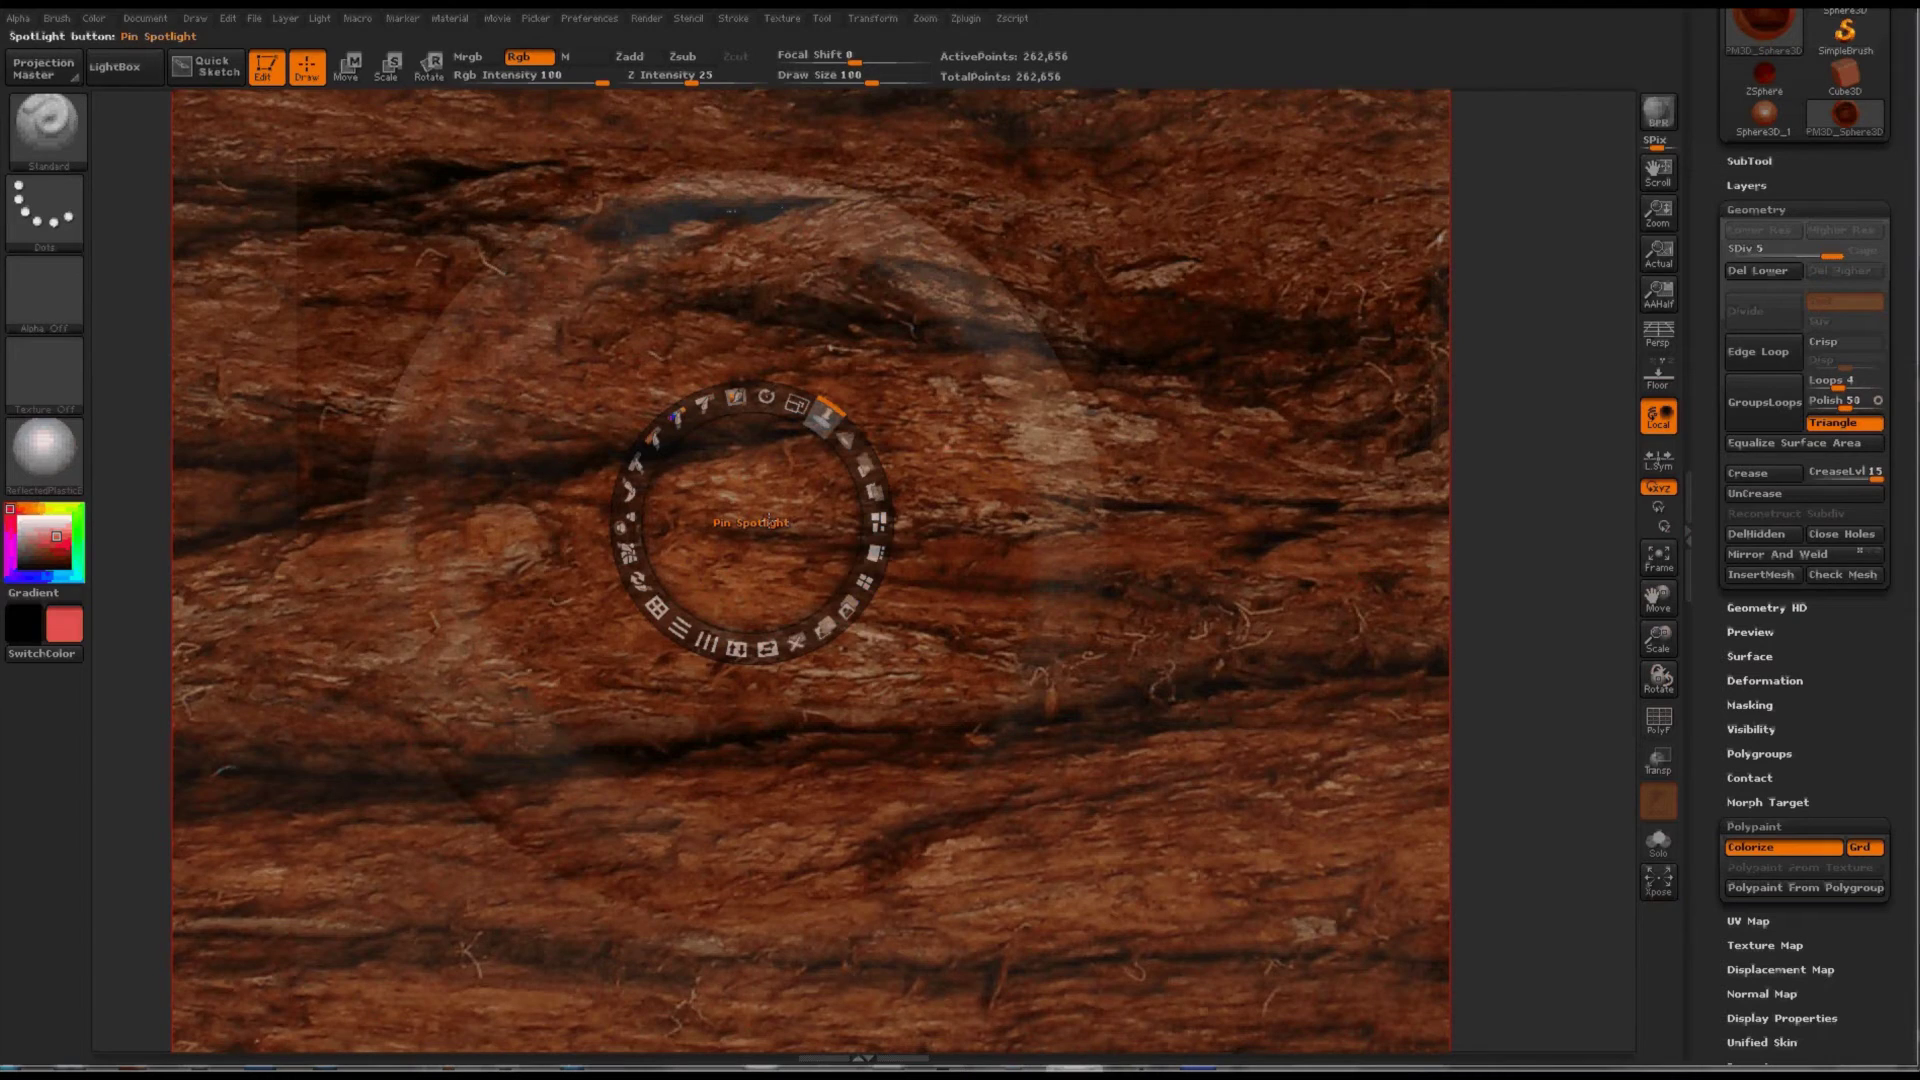
# Extend the bark texture toward the left and right edges of the sphere with broad brush strokes
pyautogui.press('z')
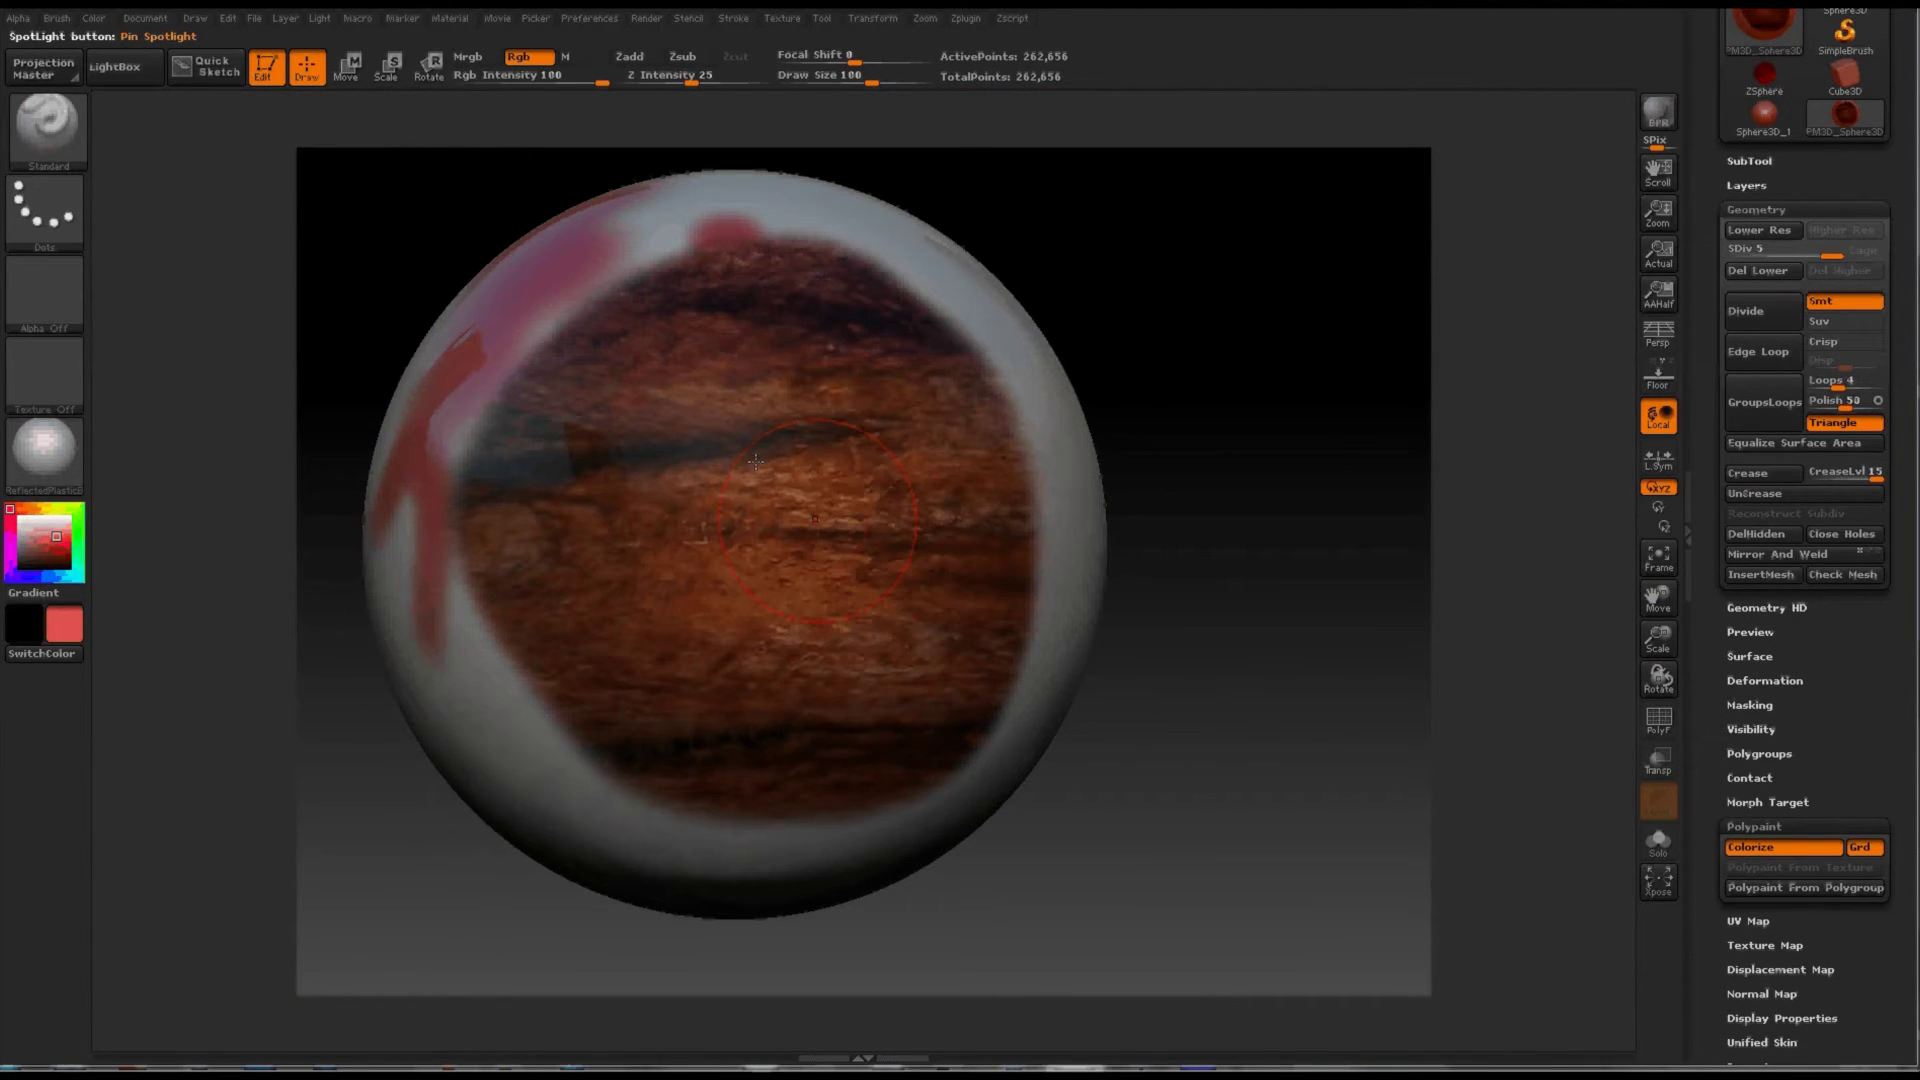
pyautogui.moveTo(710, 536); pyautogui.dragTo(733, 486)
pyautogui.moveTo(774, 480)
pyautogui.mouseDown()
pyautogui.moveTo(740, 260)
pyautogui.moveTo(755, 303)
pyautogui.moveTo(680, 260)
pyautogui.moveTo(453, 591)
pyautogui.moveTo(505, 345)
pyautogui.mouseUp()
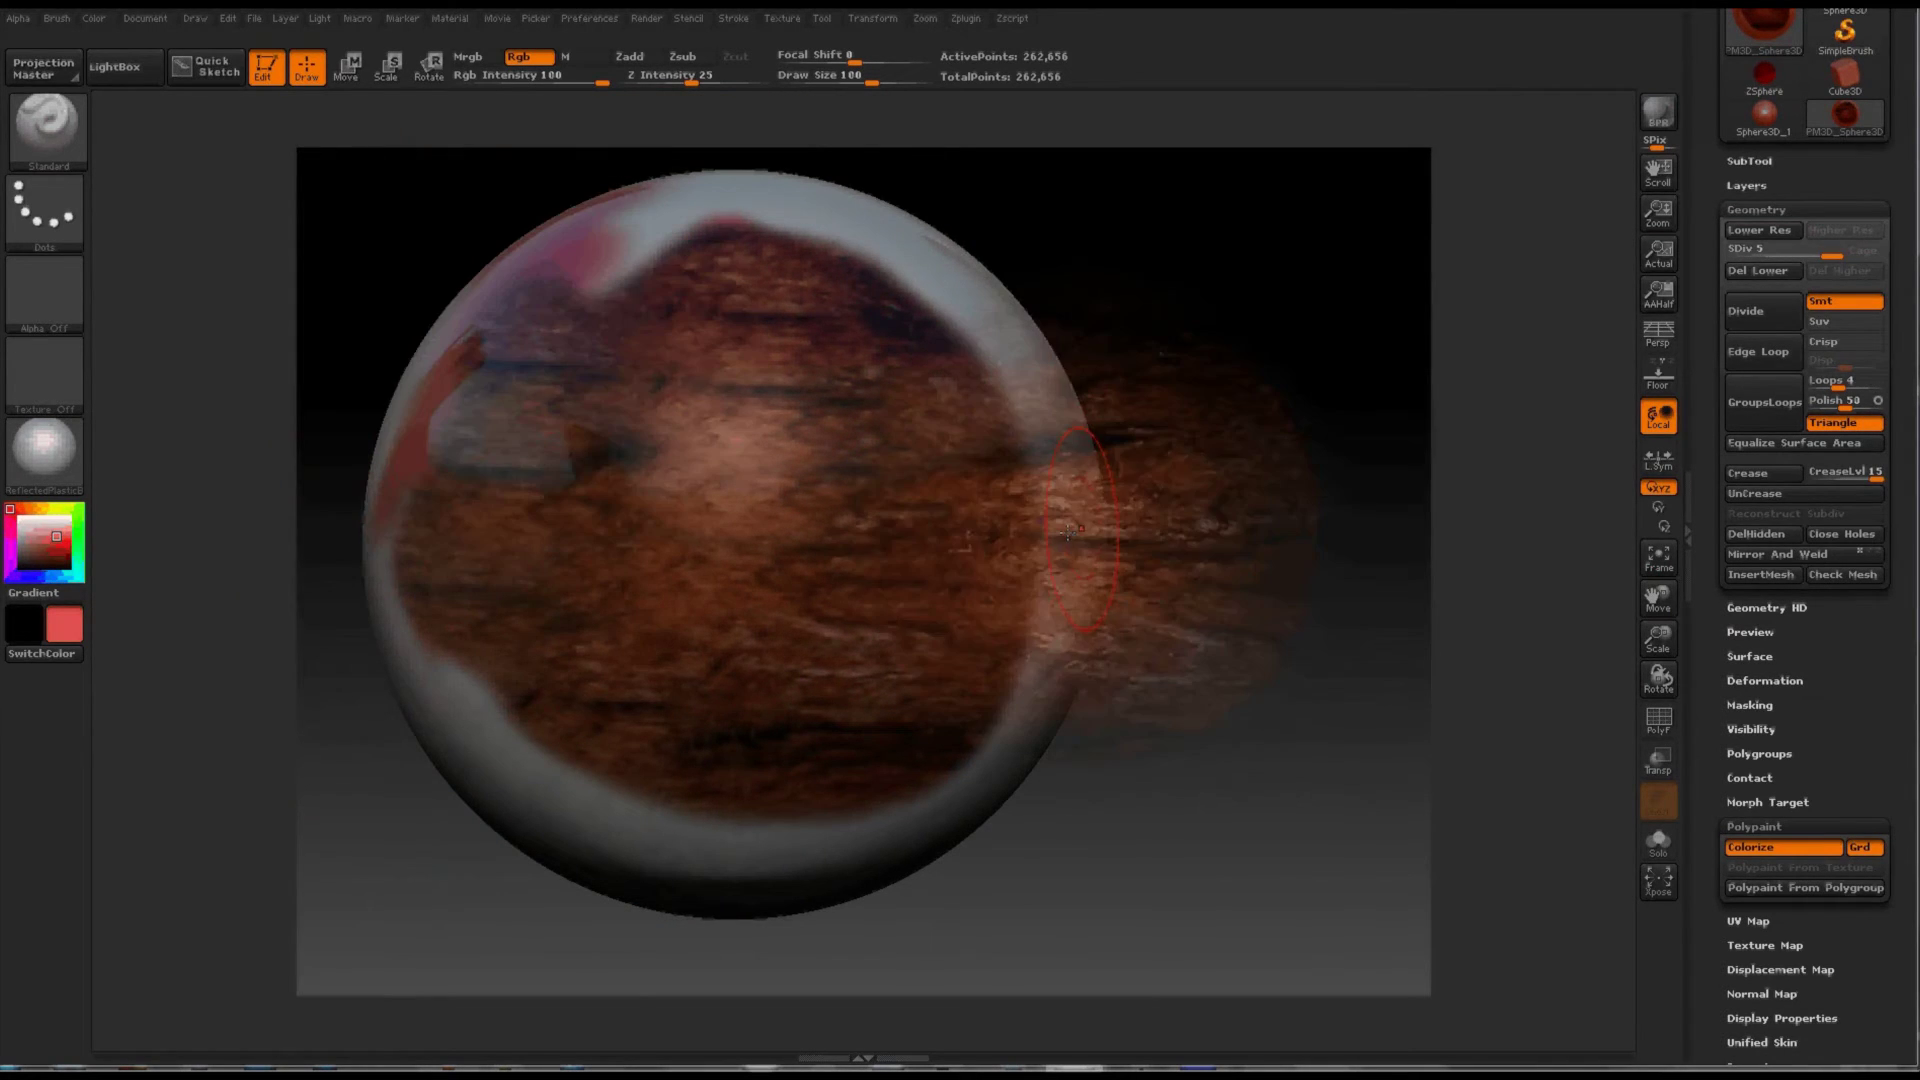
pyautogui.moveTo(1068, 531); pyautogui.dragTo(1068, 531)
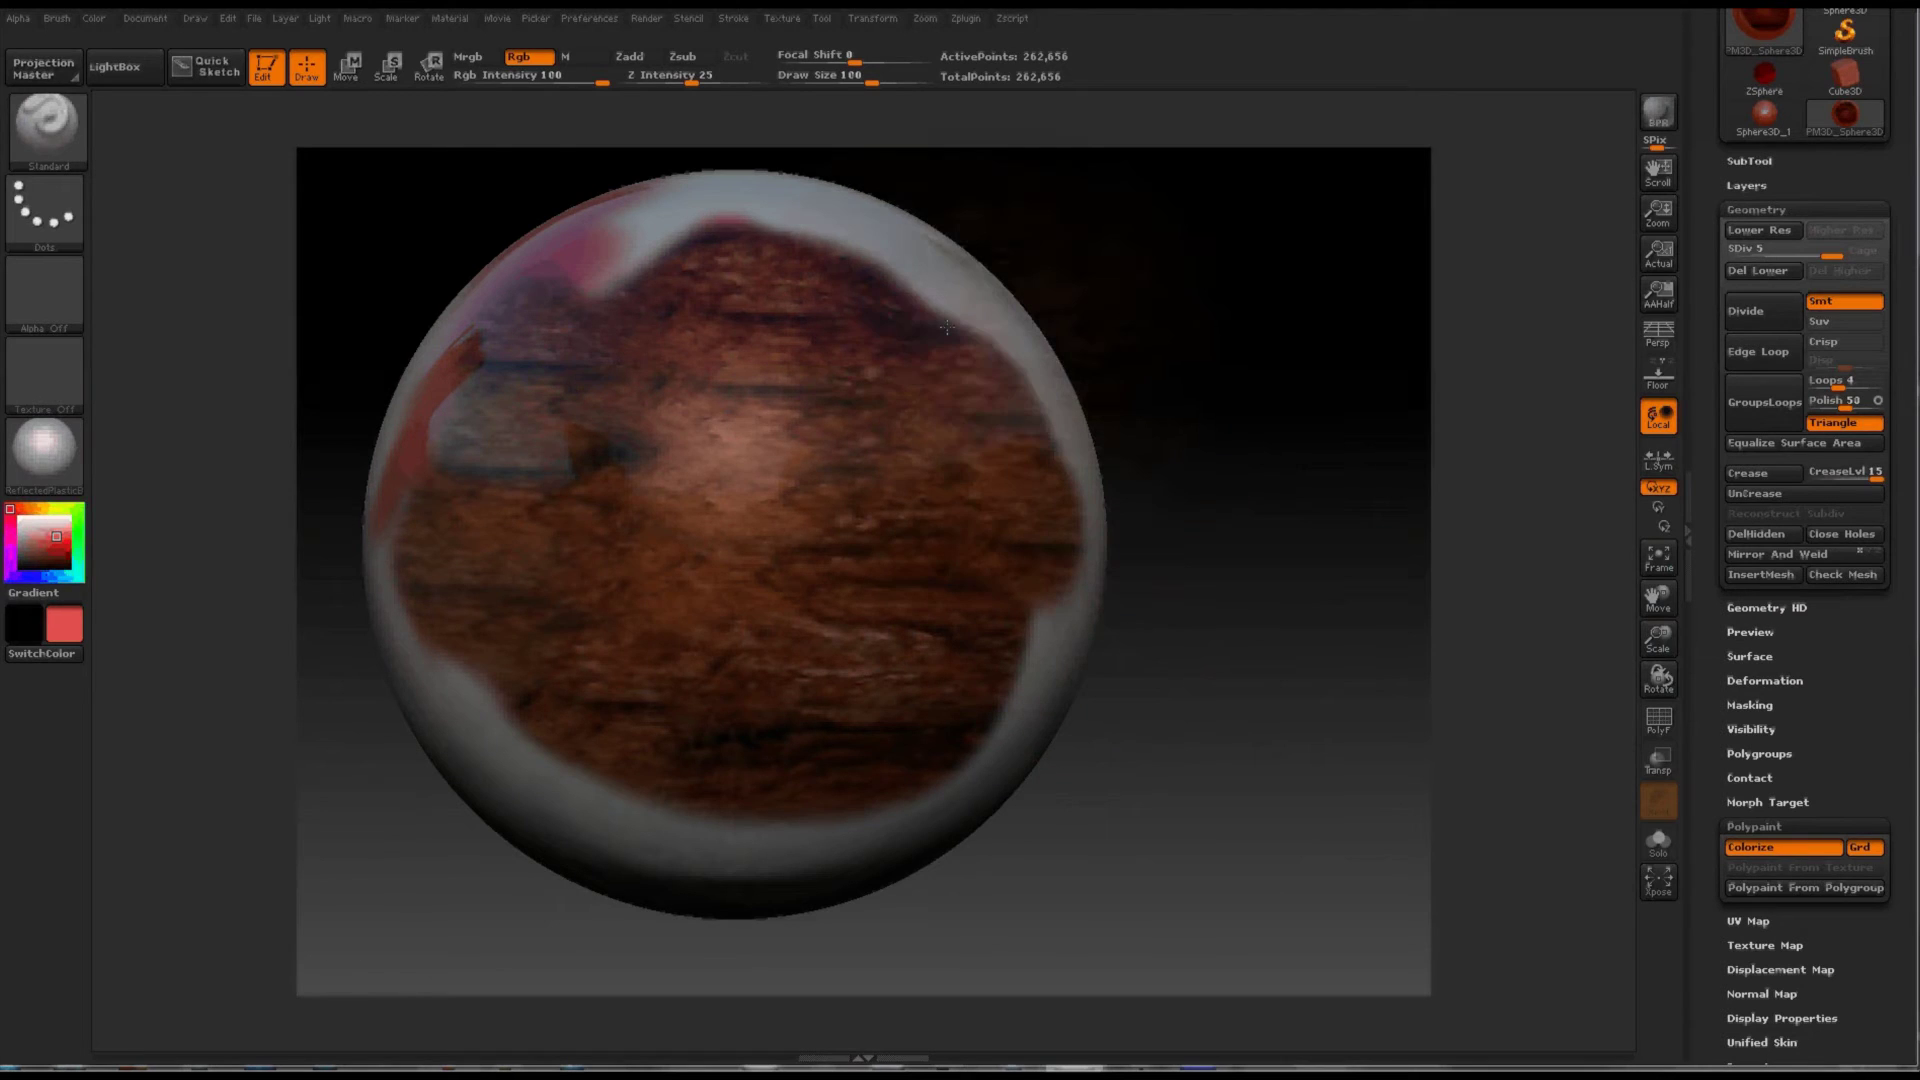
# Rotate the bark image in Spotlight so its grain runs vertically, and shift the dial's centre toward the sphere's lower left
pyautogui.hotkey('shift', 'z')
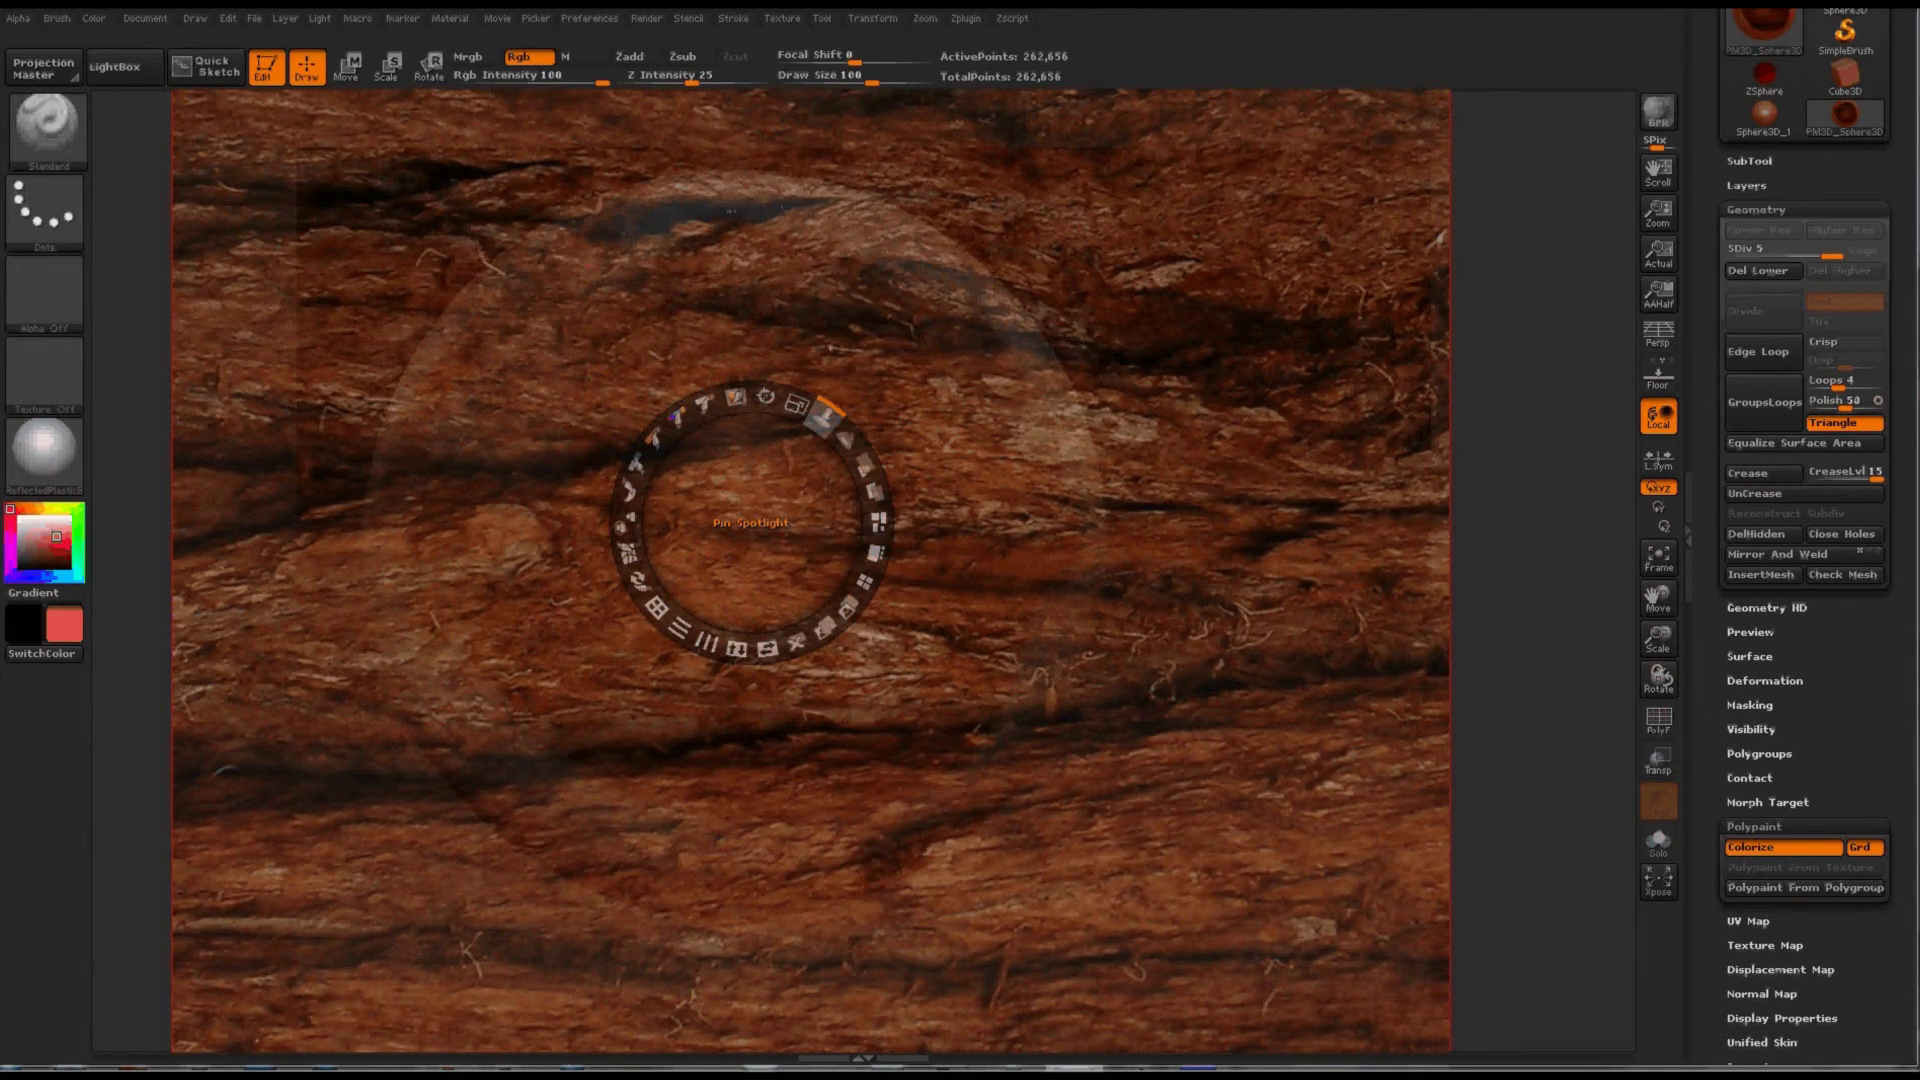
pyautogui.moveTo(825, 410); pyautogui.dragTo(906, 545)
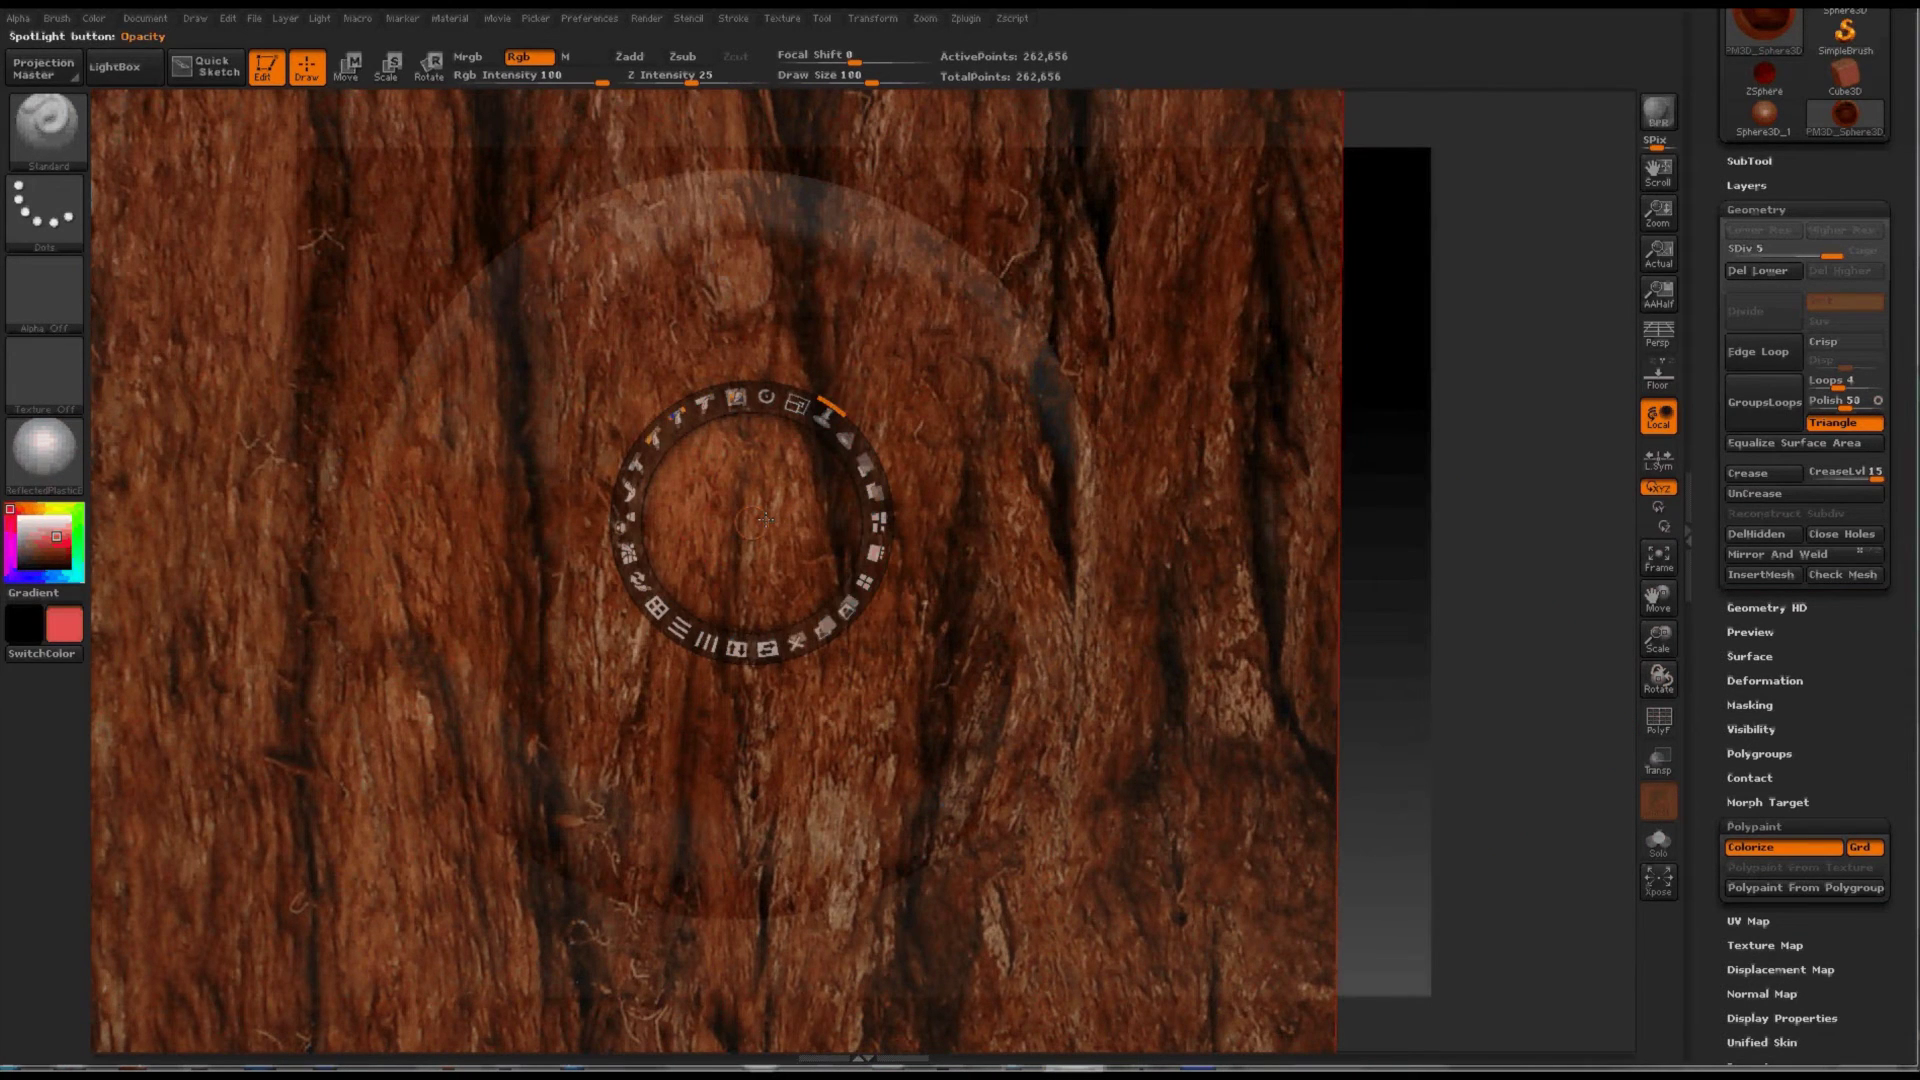
pyautogui.moveTo(766, 519); pyautogui.dragTo(544, 677)
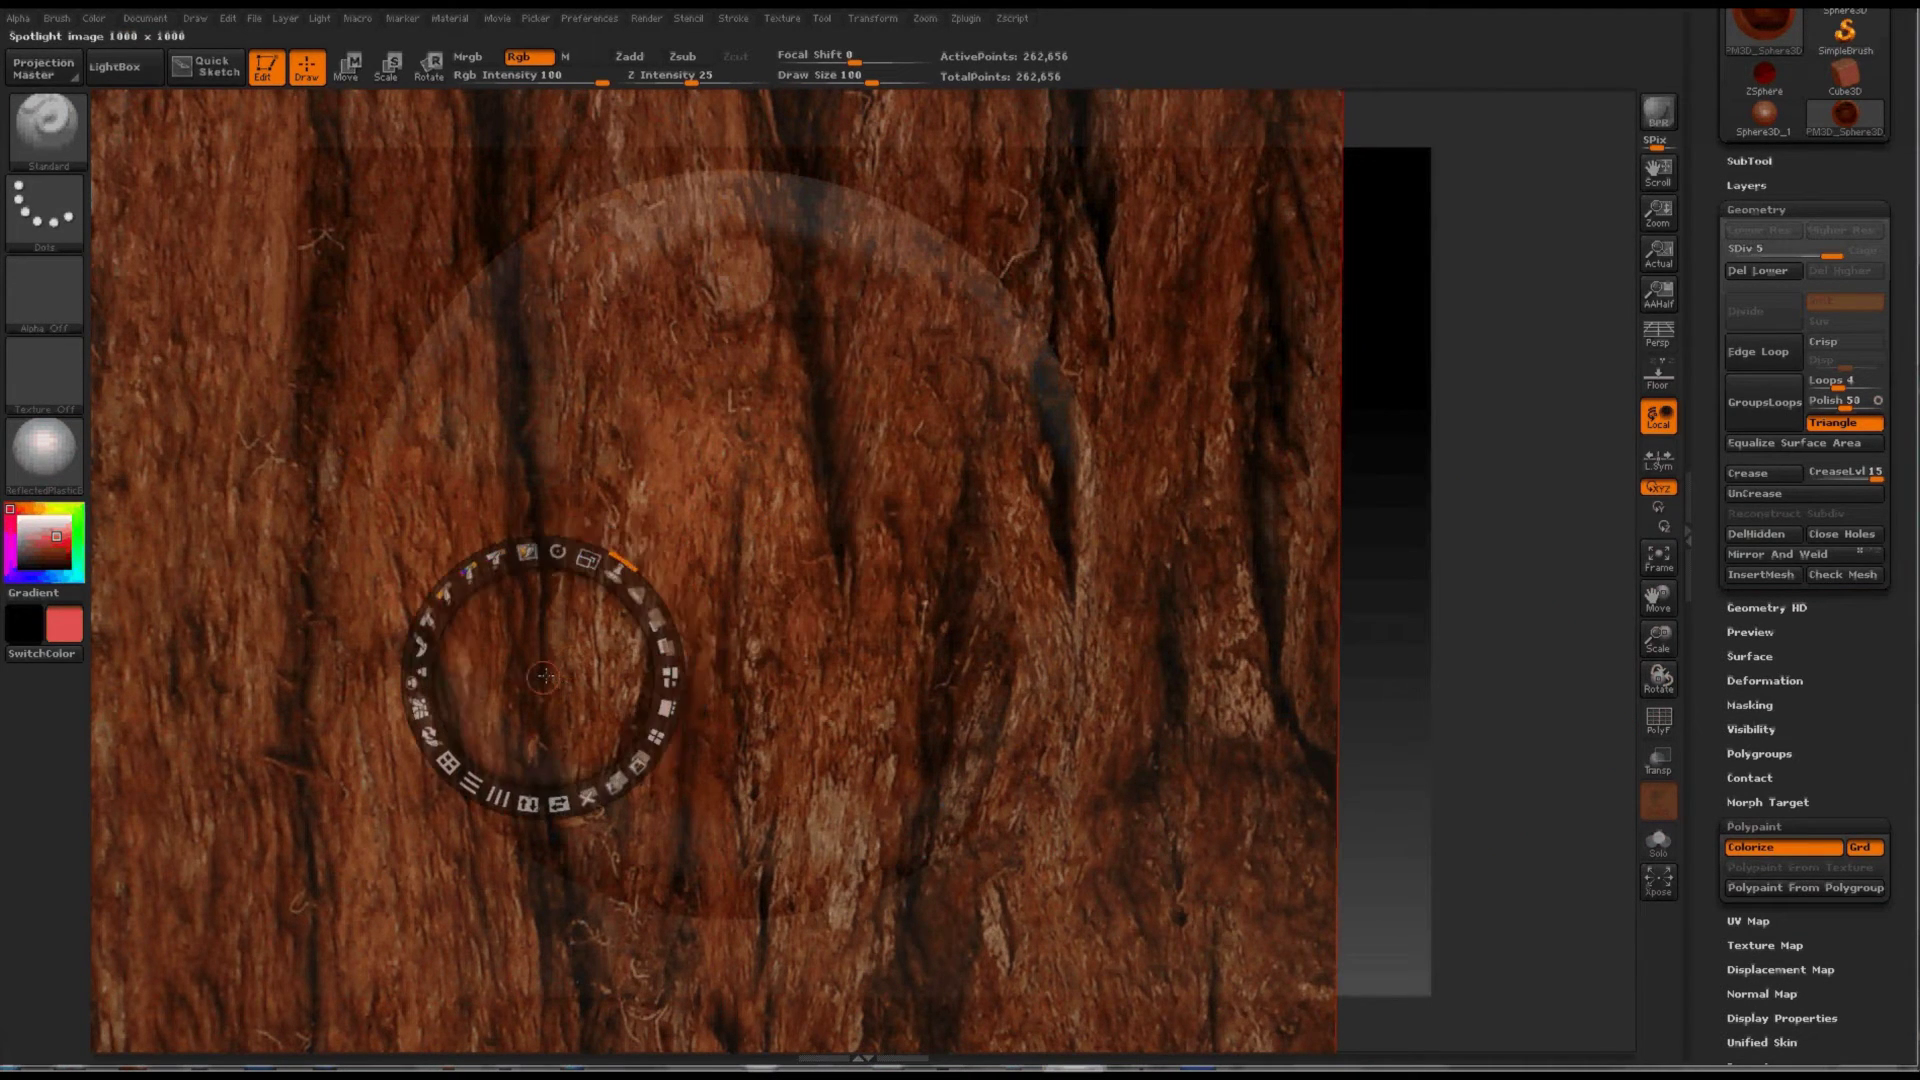
pyautogui.hotkey('shift', 'z')
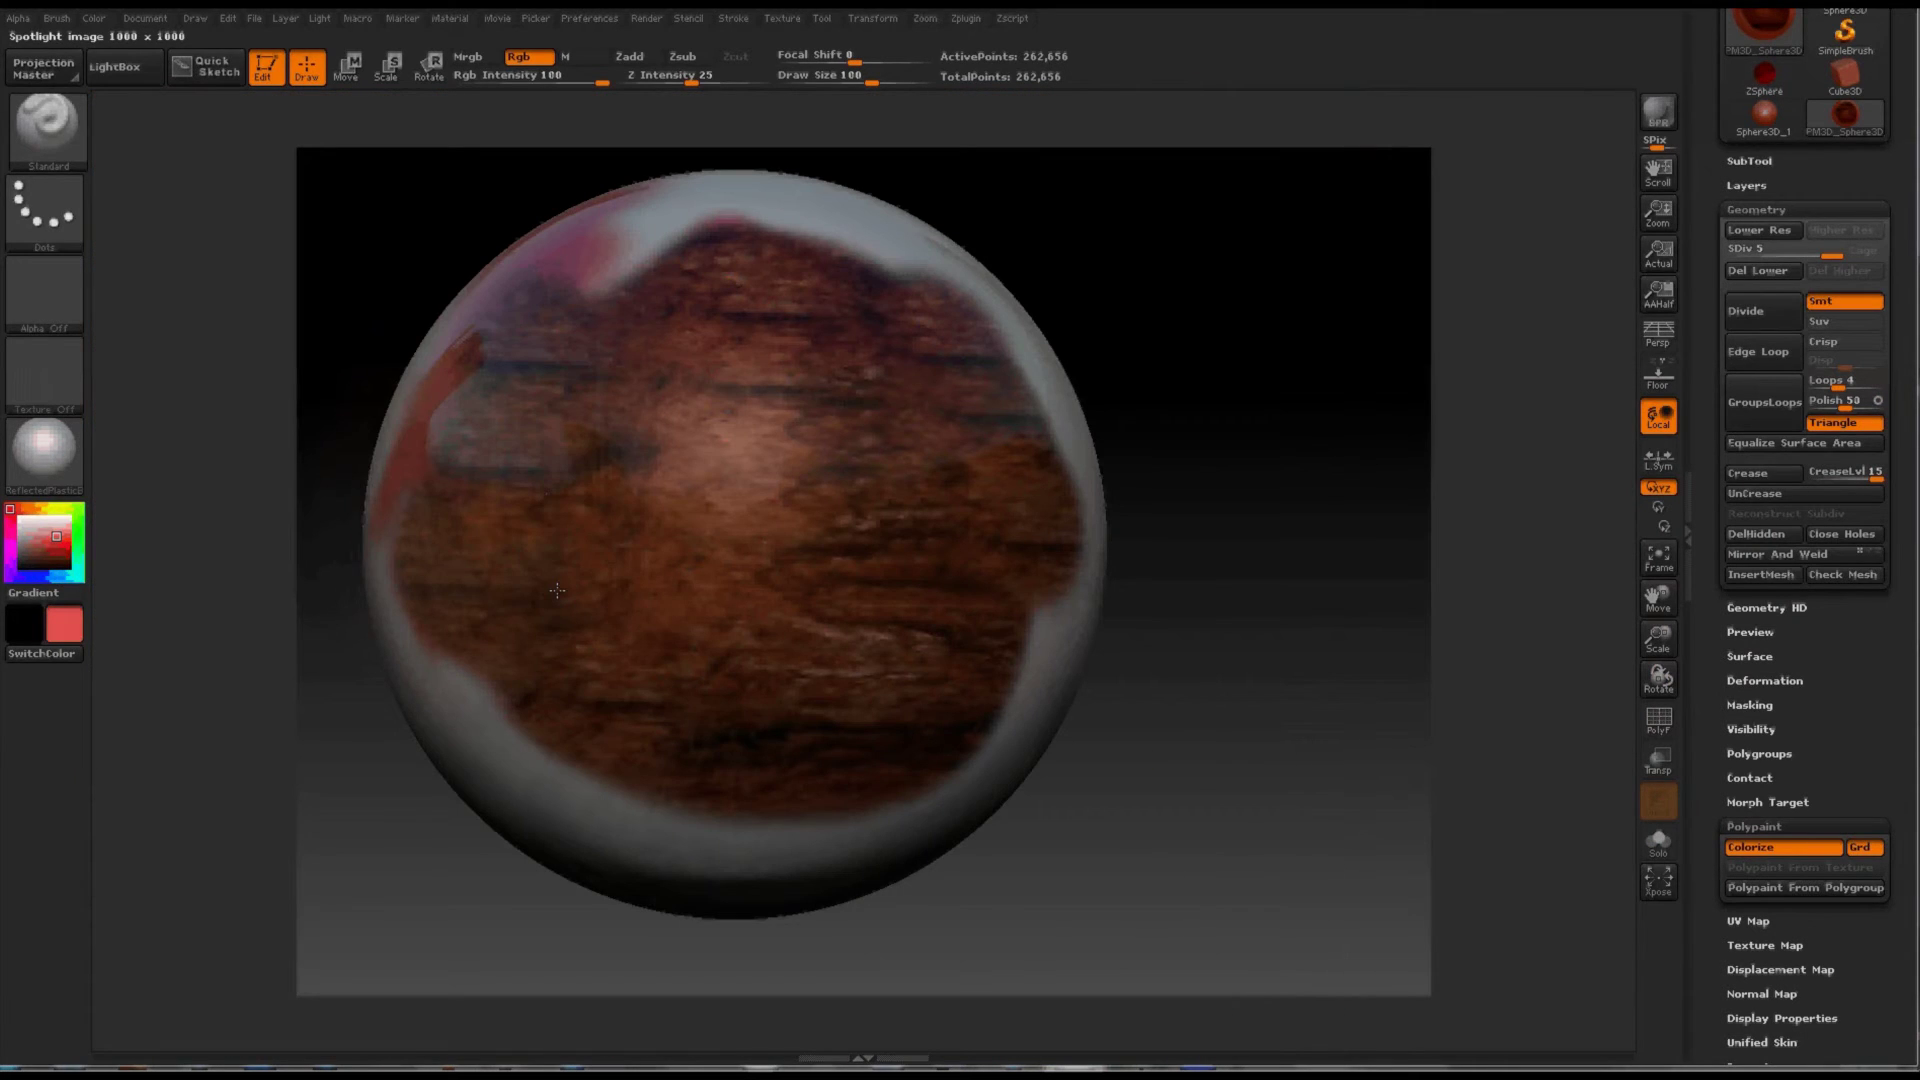
# Paint vertical-grain bark bands over the left and right parts of the existing bark on the sphere
pyautogui.press('z')
pyautogui.moveTo(567, 691)
pyautogui.mouseDown()
pyautogui.moveTo(952, 664)
pyautogui.moveTo(920, 400)
pyautogui.moveTo(973, 727)
pyautogui.mouseUp()
pyautogui.press('z')
pyautogui.hotkey('shift', 'z')
pyautogui.moveTo(1427, 754)
pyautogui.mouseDown()
pyautogui.moveTo(1397, 690)
pyautogui.moveTo(1424, 738)
pyautogui.moveTo(1365, 731)
pyautogui.moveTo(1375, 694)
pyautogui.moveTo(740, 530)
pyautogui.mouseUp()
pyautogui.press('z')
pyautogui.press('z')
pyautogui.press('z')
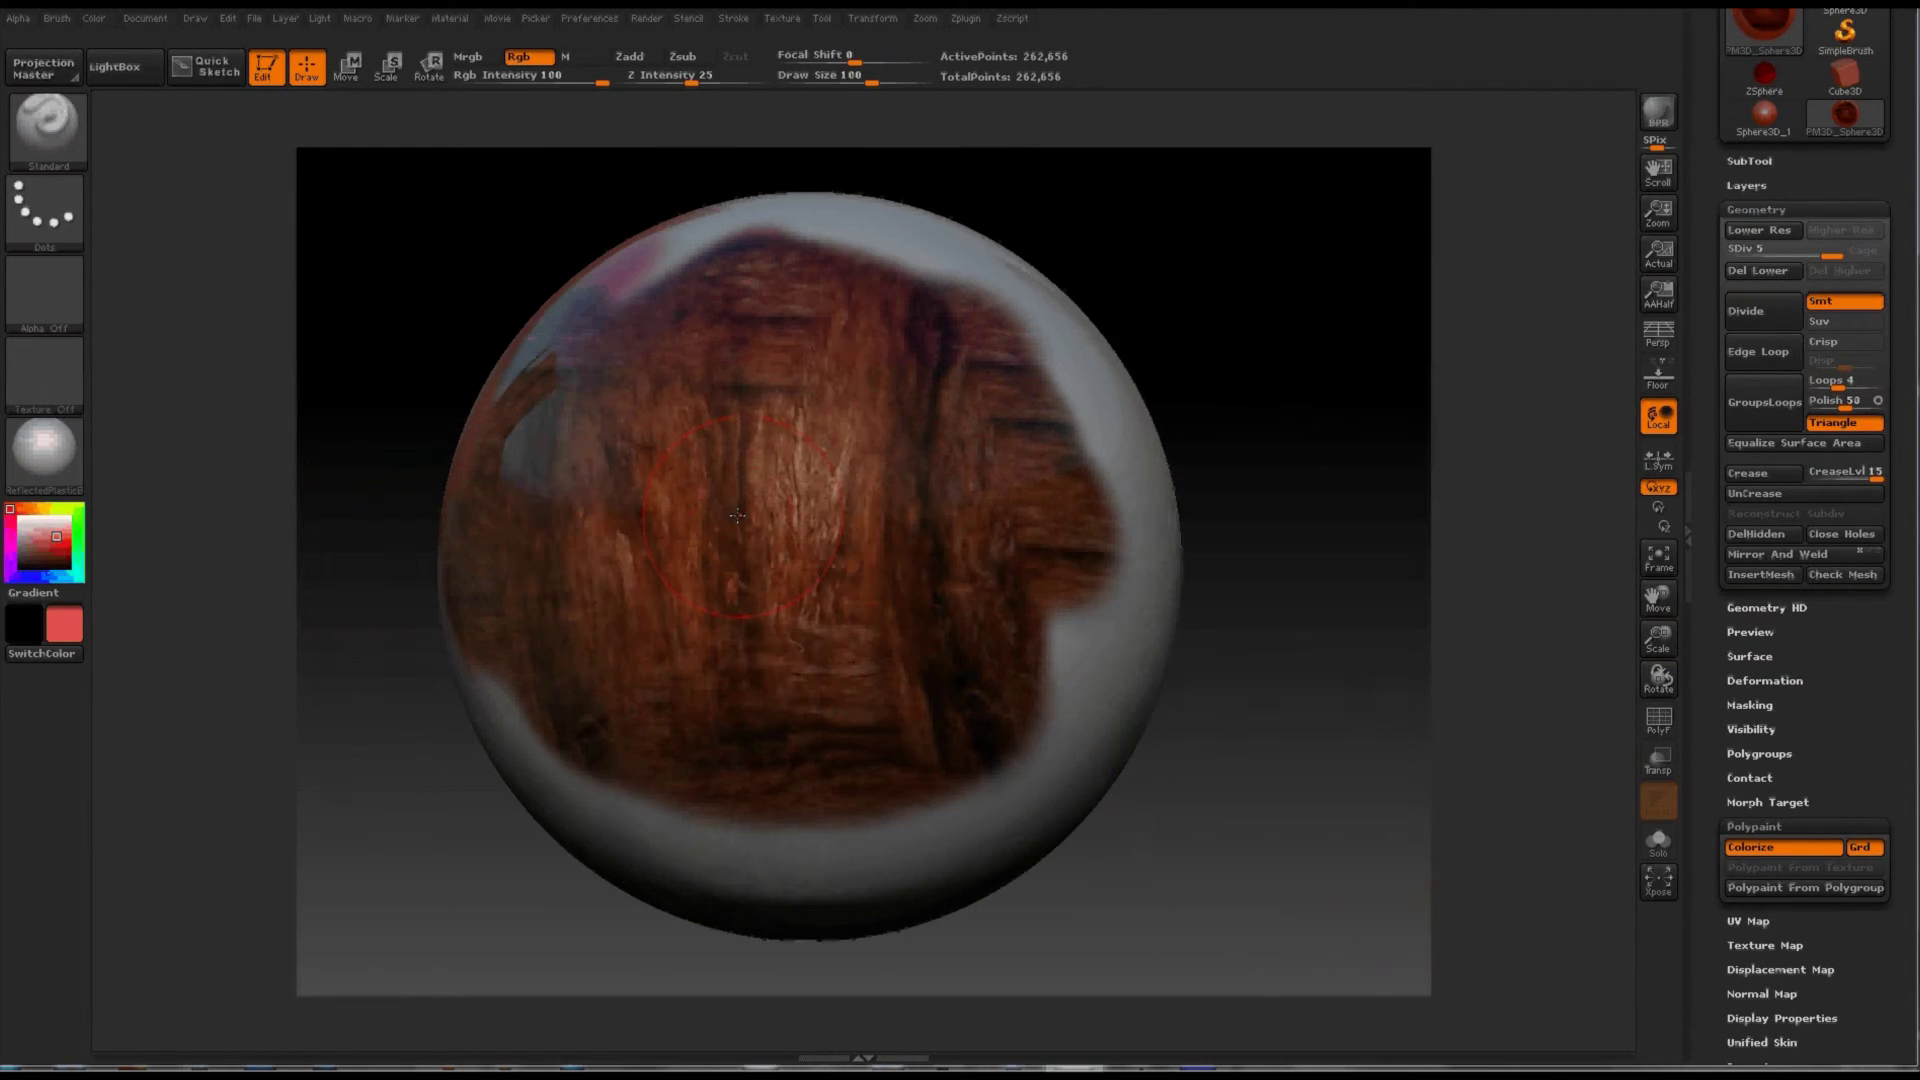
# Turn off Spotlight for the sphere
pyautogui.click(43, 383)
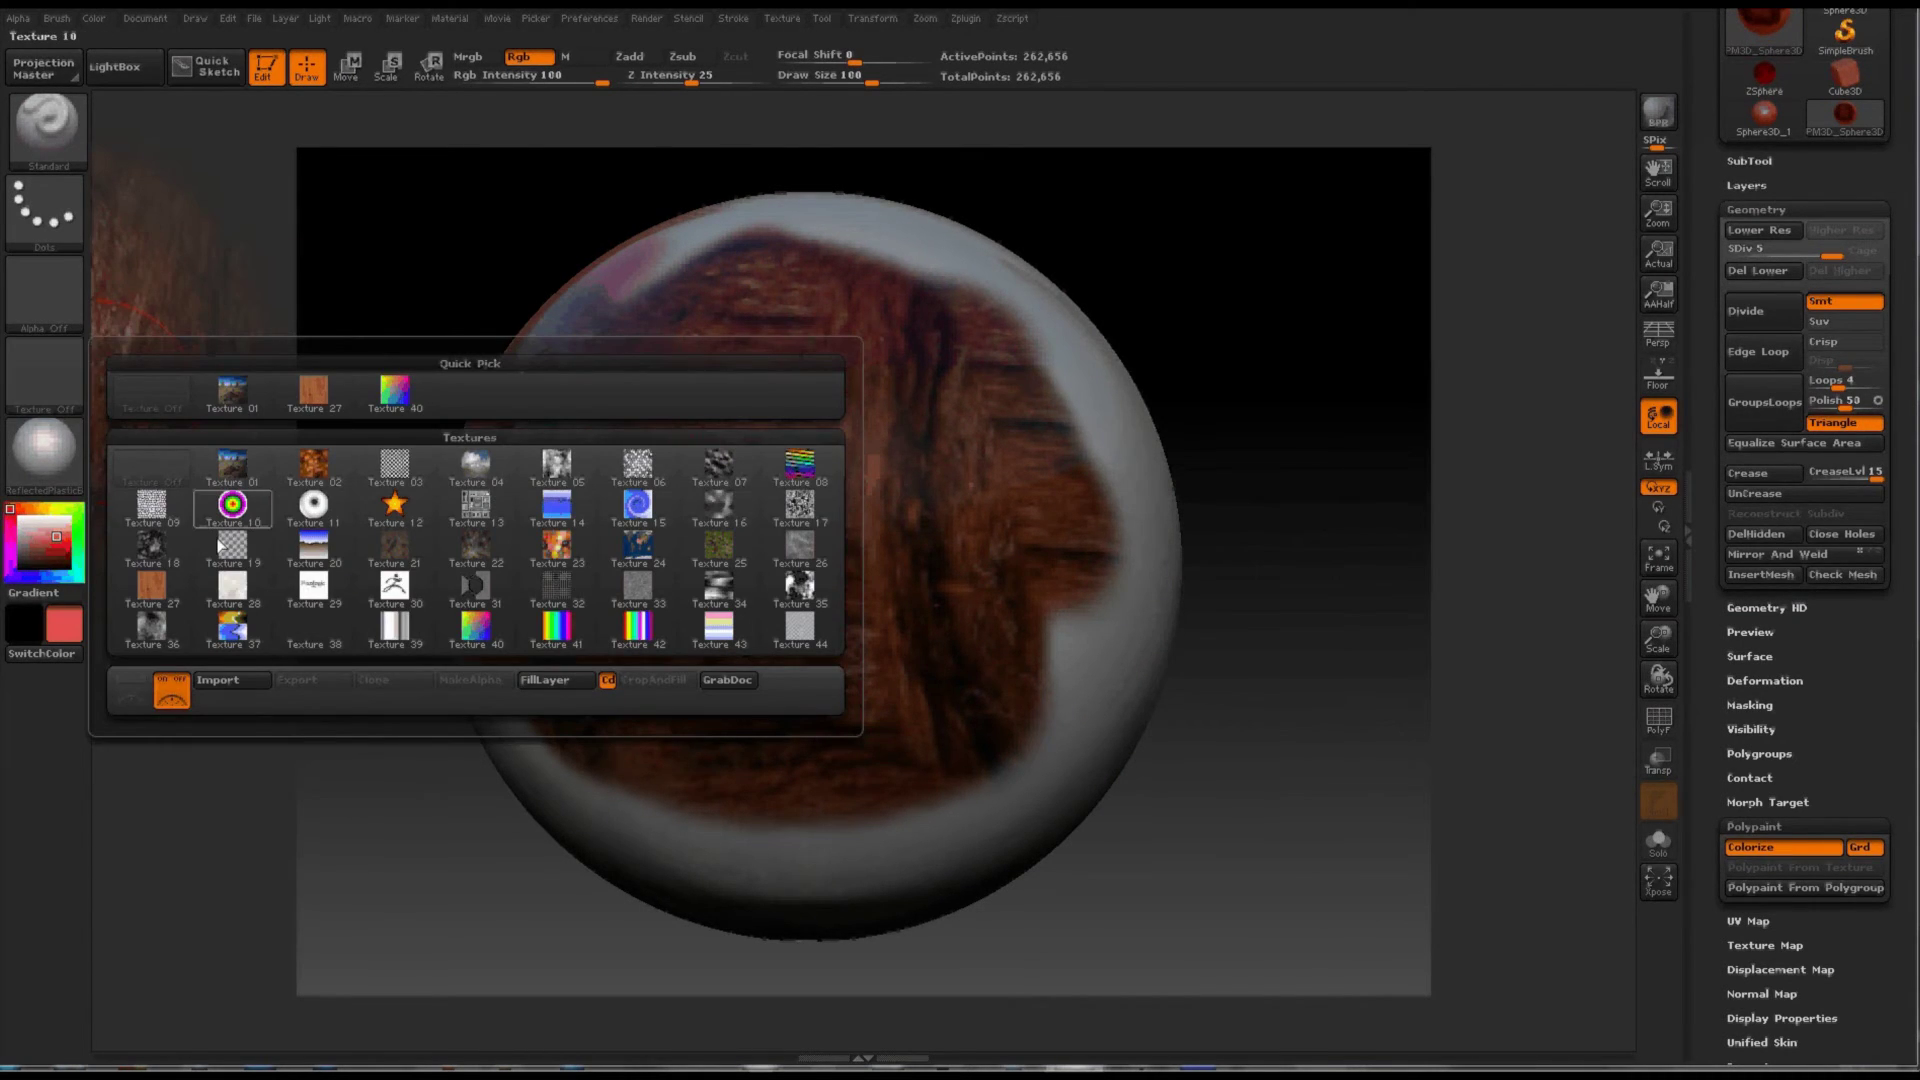
pyautogui.click(171, 699)
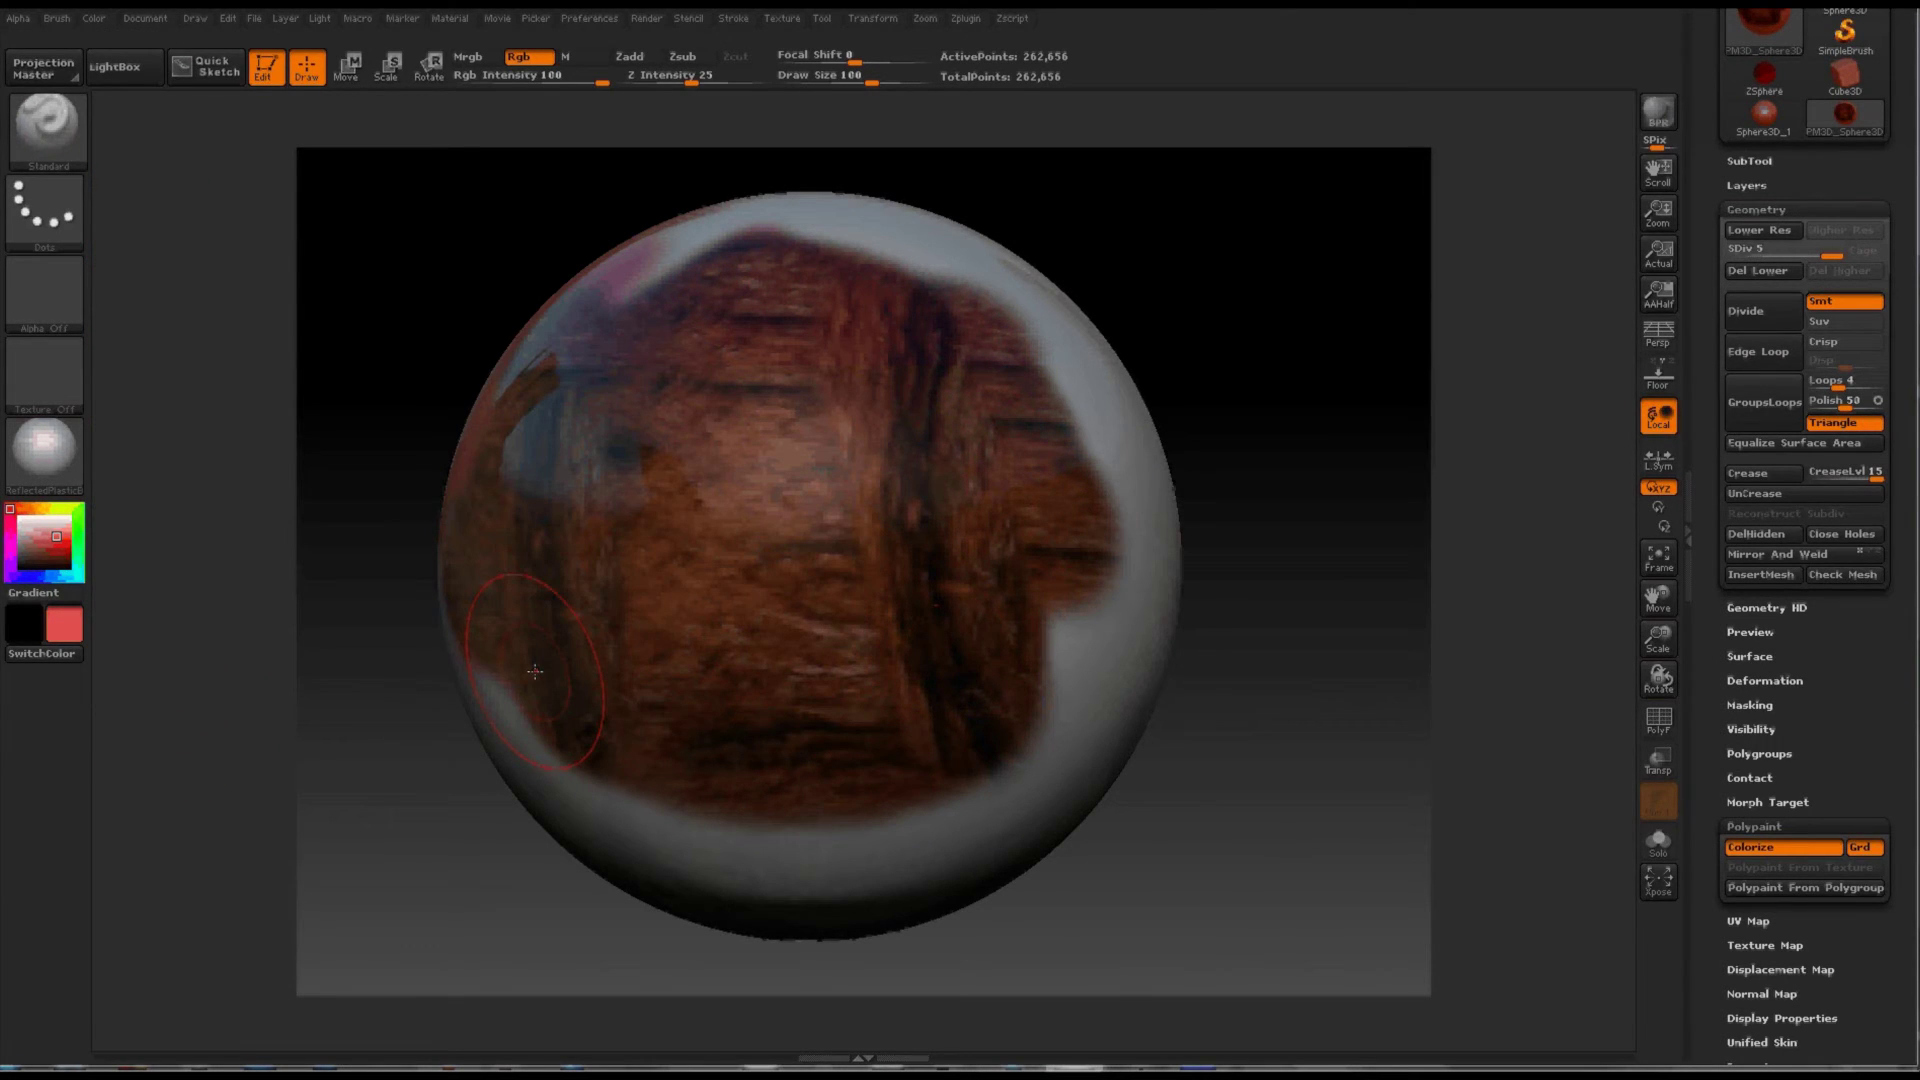
pyautogui.moveTo(1376, 301); pyautogui.dragTo(1344, 462)
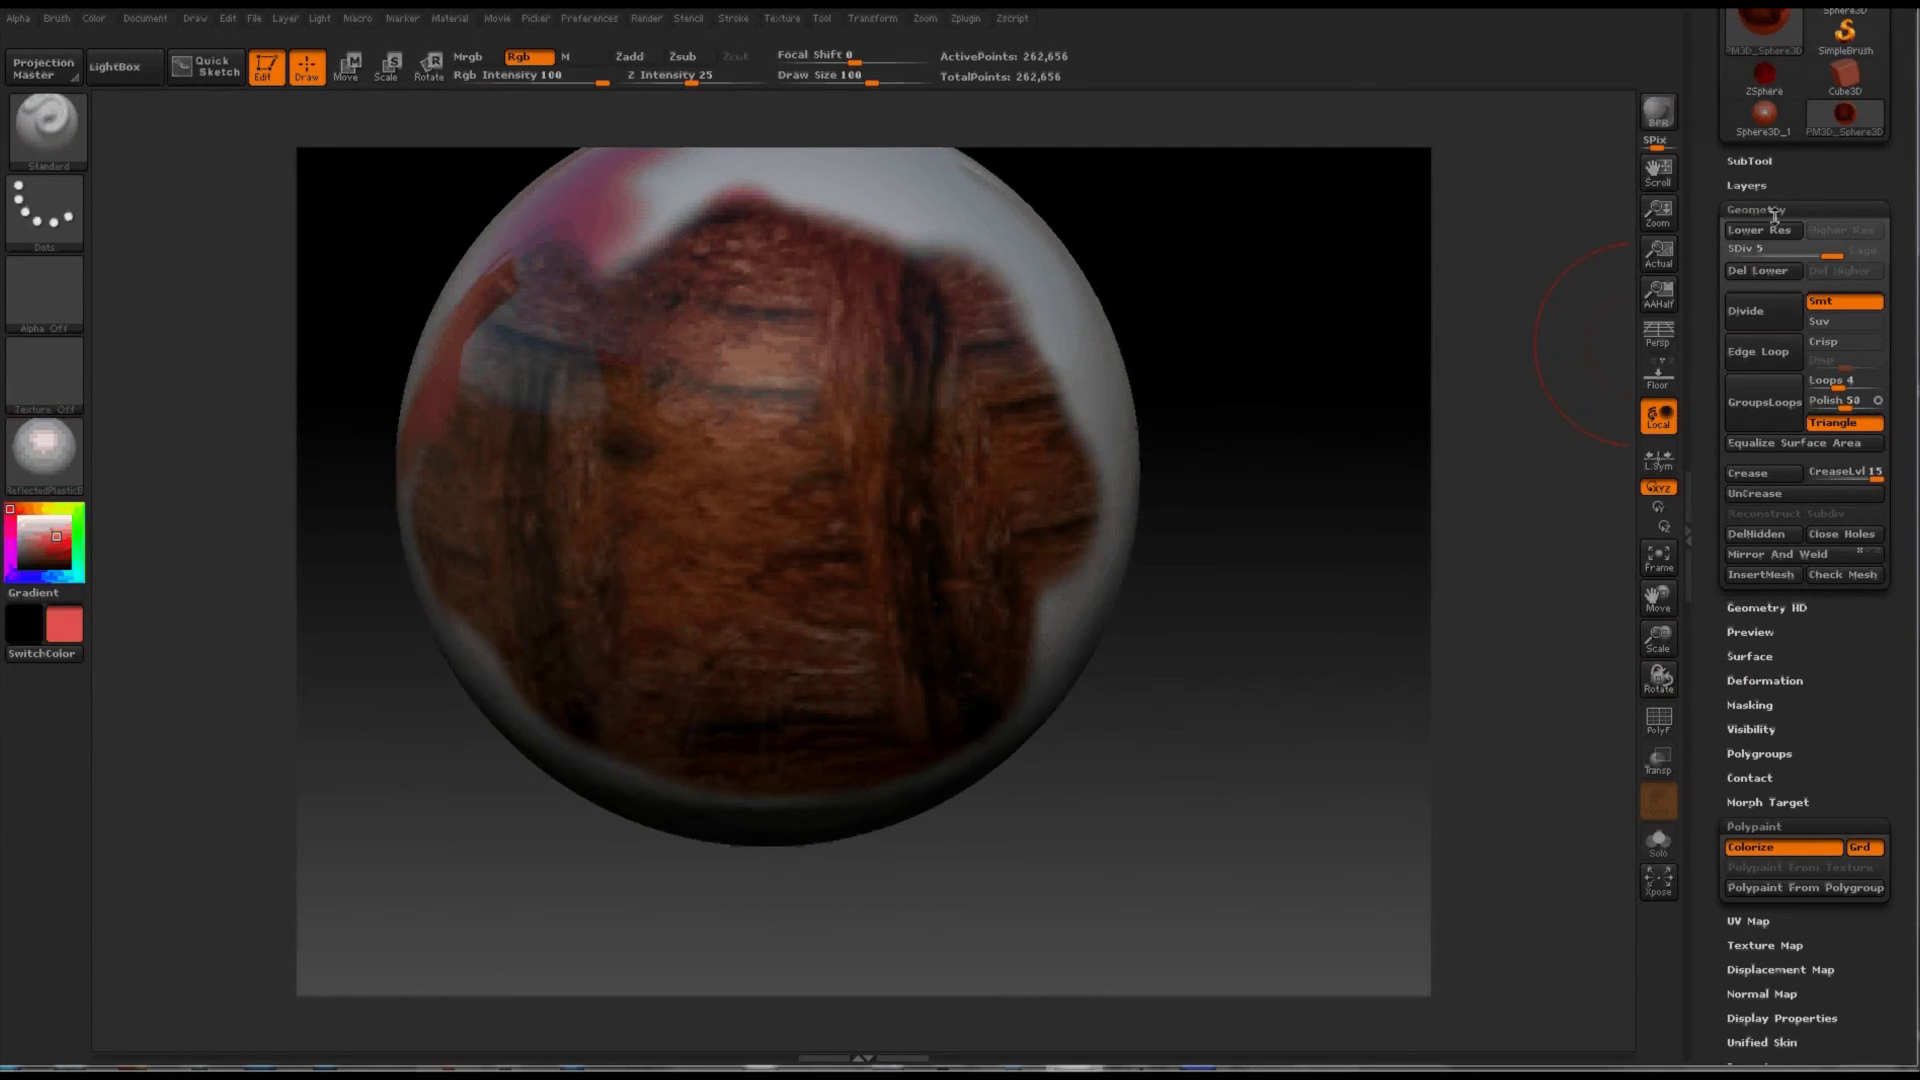
# Add two new layers to the sphere
pyautogui.moveTo(1907, 264); pyautogui.dragTo(1907, 369)
pyautogui.click(1745, 325)
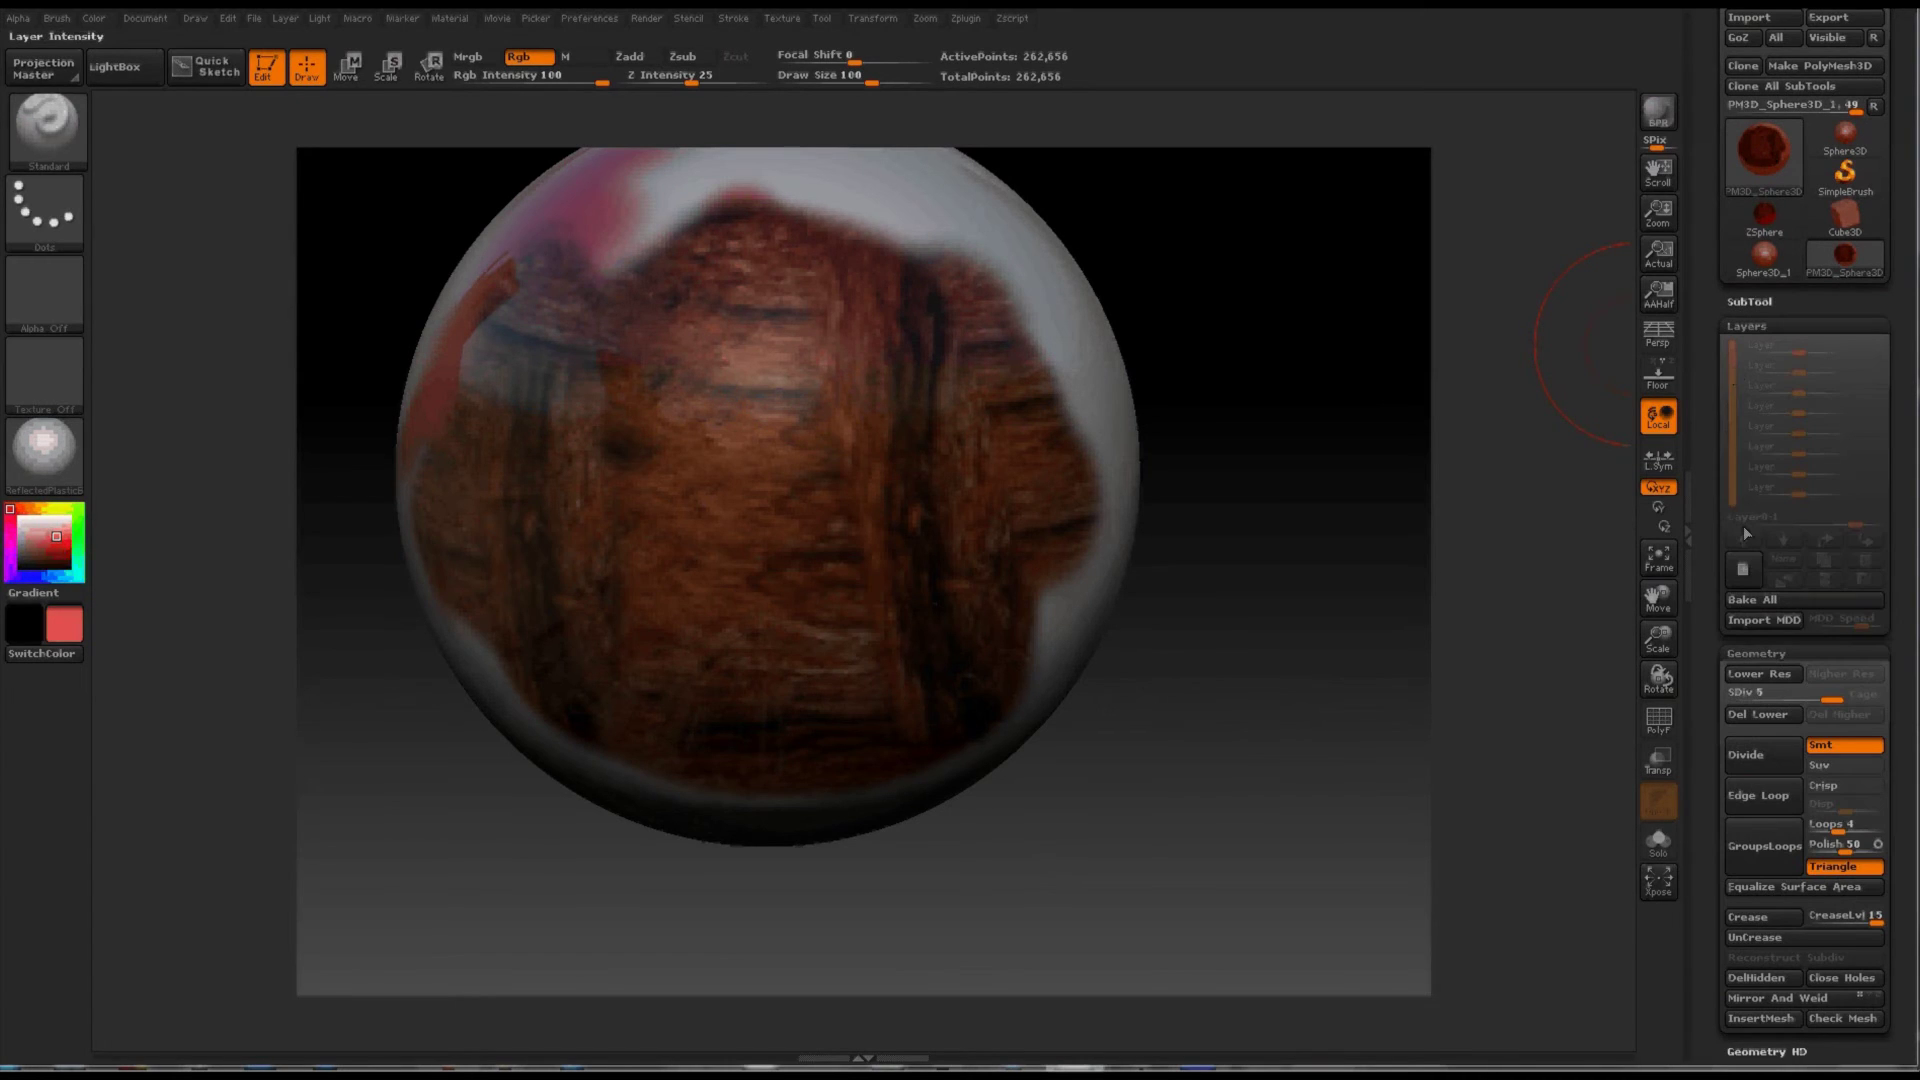
pyautogui.click(1742, 570)
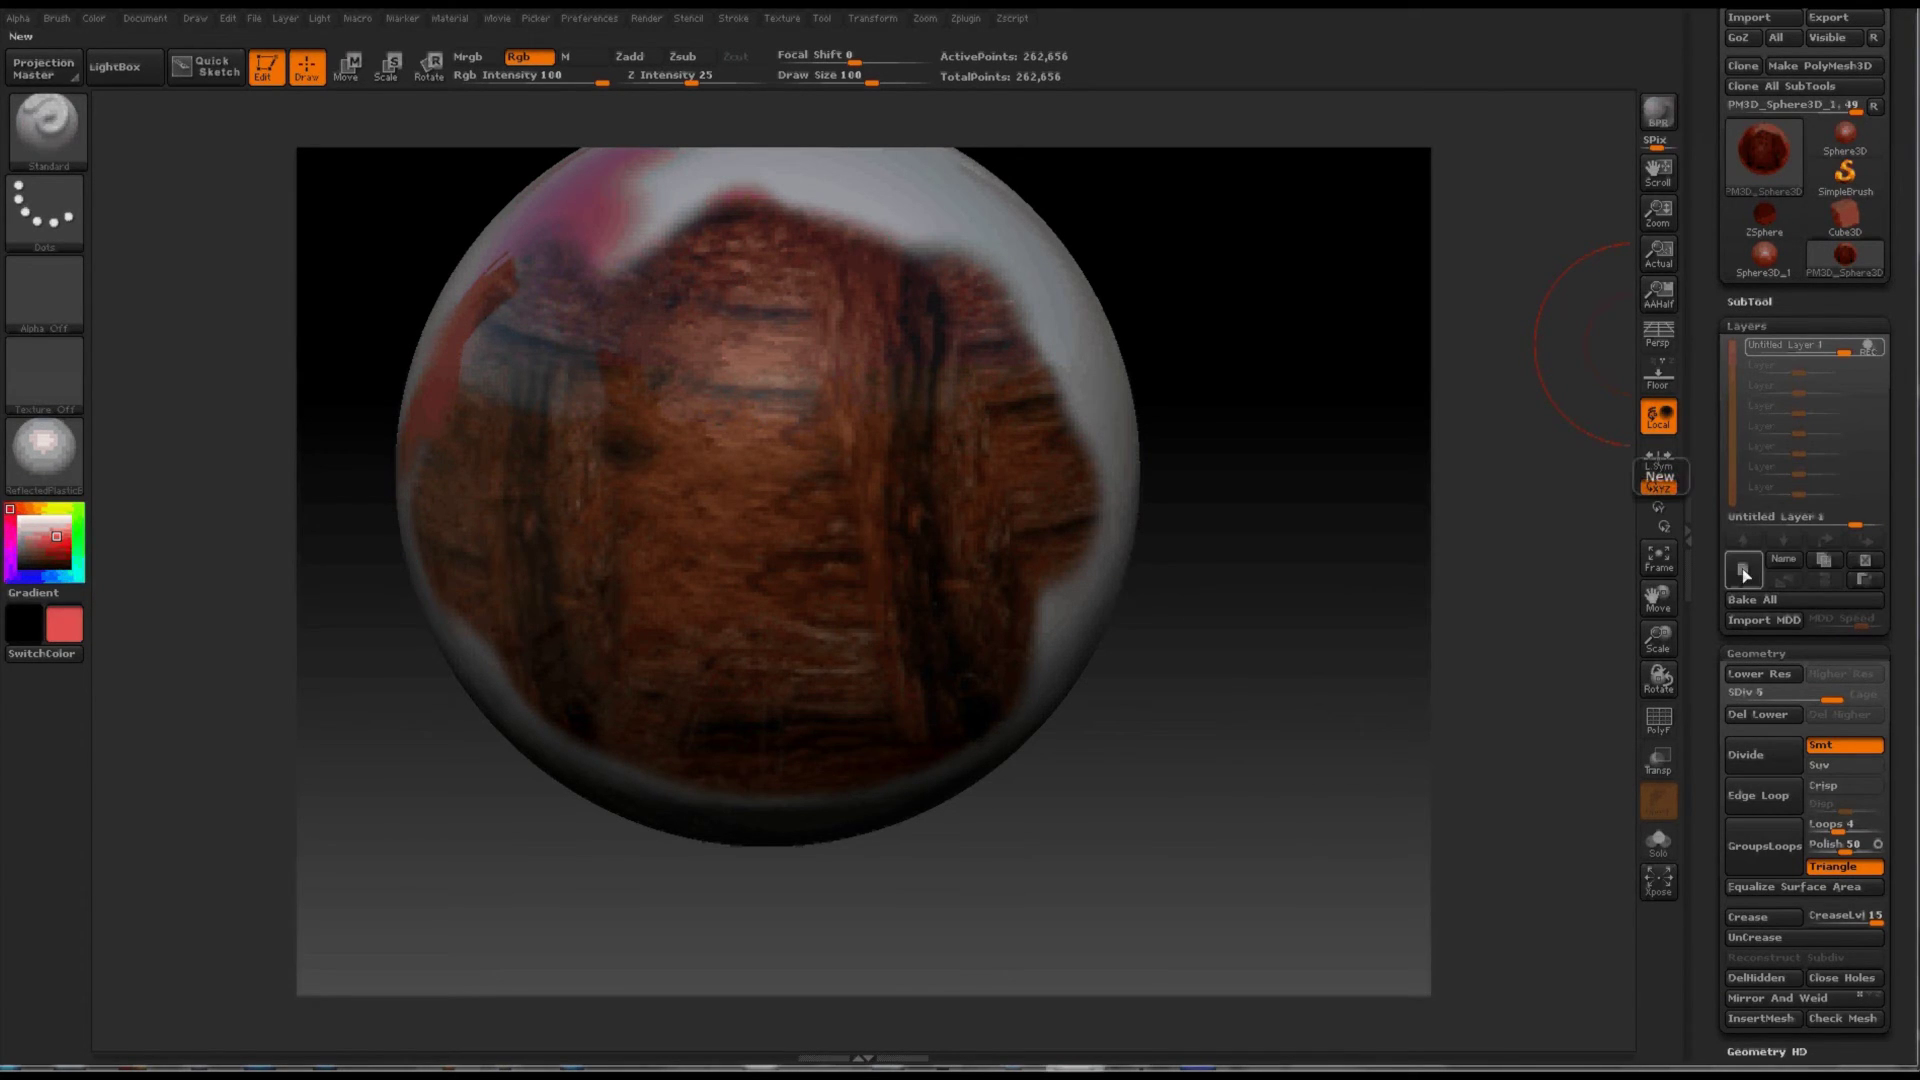
pyautogui.click(1745, 572)
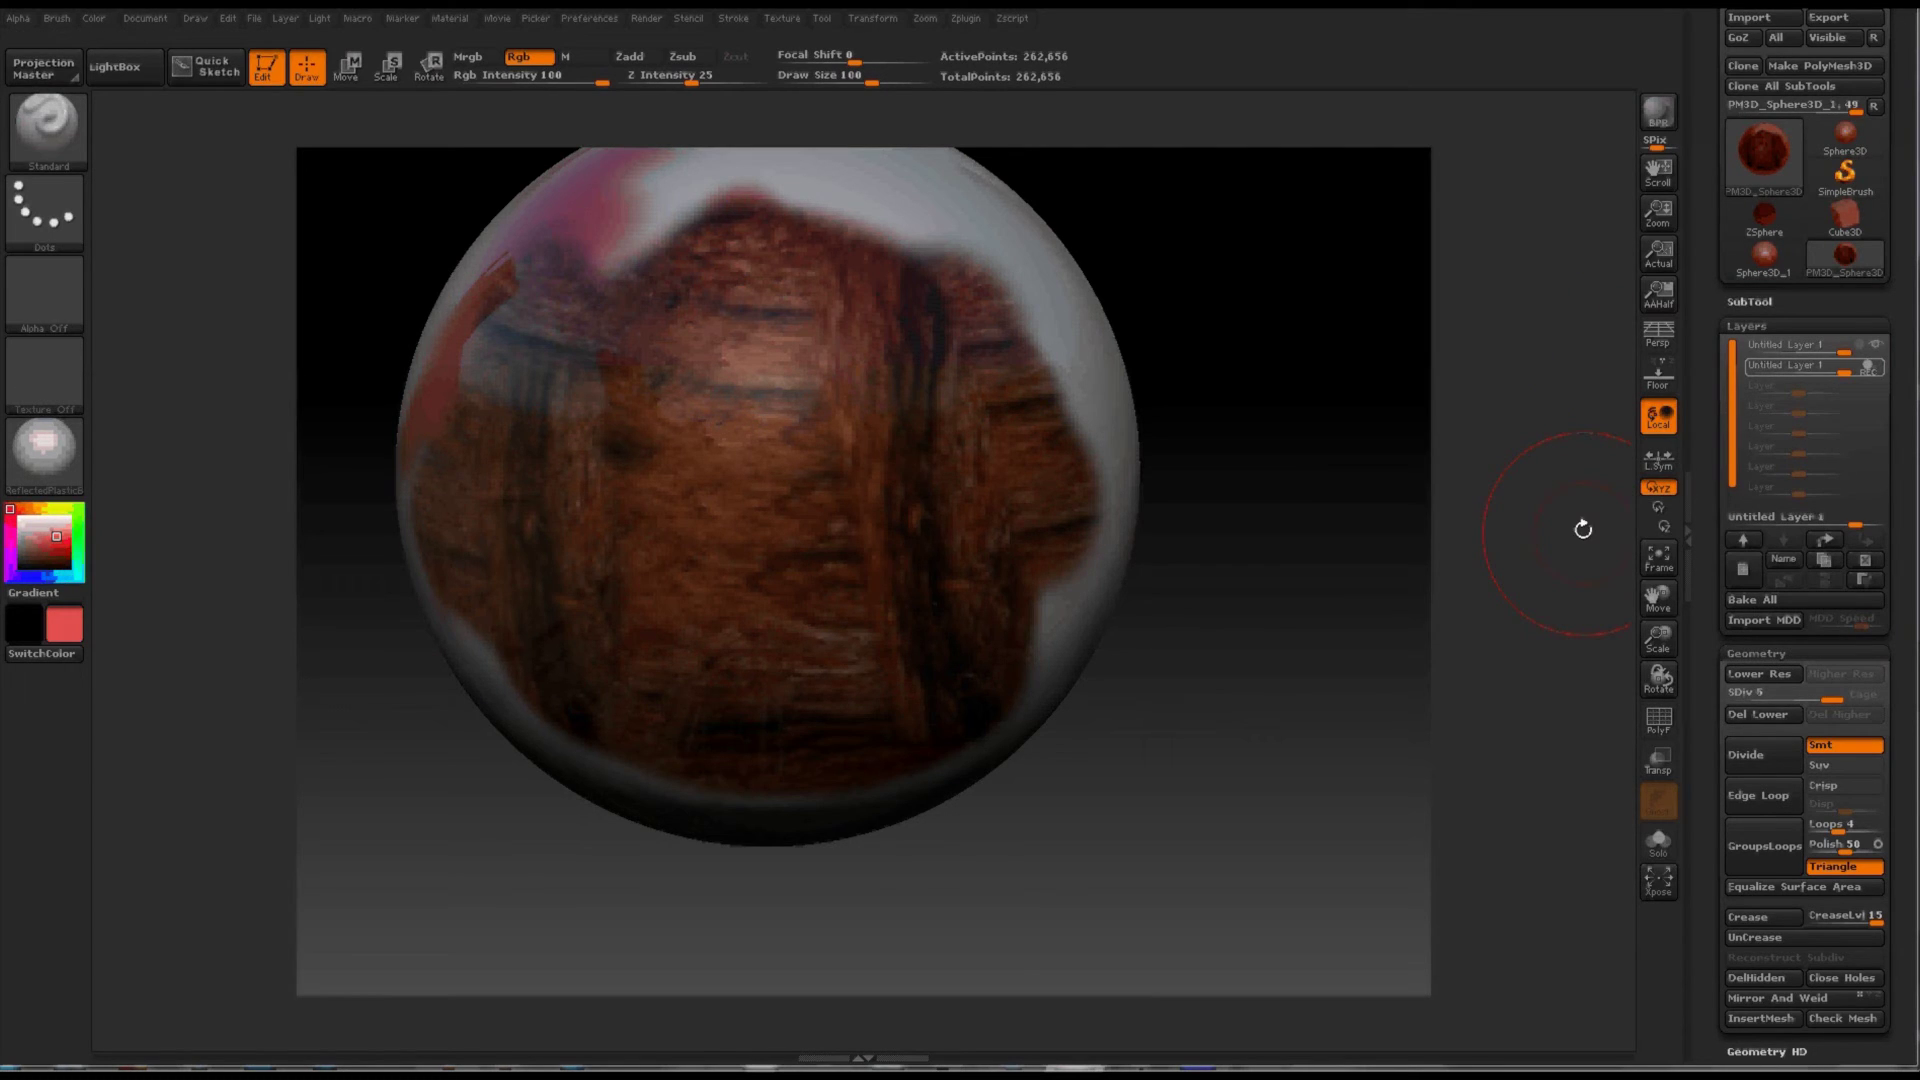
# Choose a purple colour and paint broad strokes over the bark on the second layer
pyautogui.moveTo(1583, 528); pyautogui.dragTo(1560, 590)
pyautogui.click(10, 562)
pyautogui.moveTo(840, 250)
pyautogui.mouseDown()
pyautogui.moveTo(1002, 332)
pyautogui.moveTo(1035, 690)
pyautogui.moveTo(475, 620)
pyautogui.moveTo(470, 440)
pyautogui.moveTo(576, 297)
pyautogui.moveTo(760, 255)
pyautogui.moveTo(880, 195)
pyautogui.moveTo(830, 190)
pyautogui.moveTo(780, 760)
pyautogui.moveTo(509, 632)
pyautogui.mouseUp()
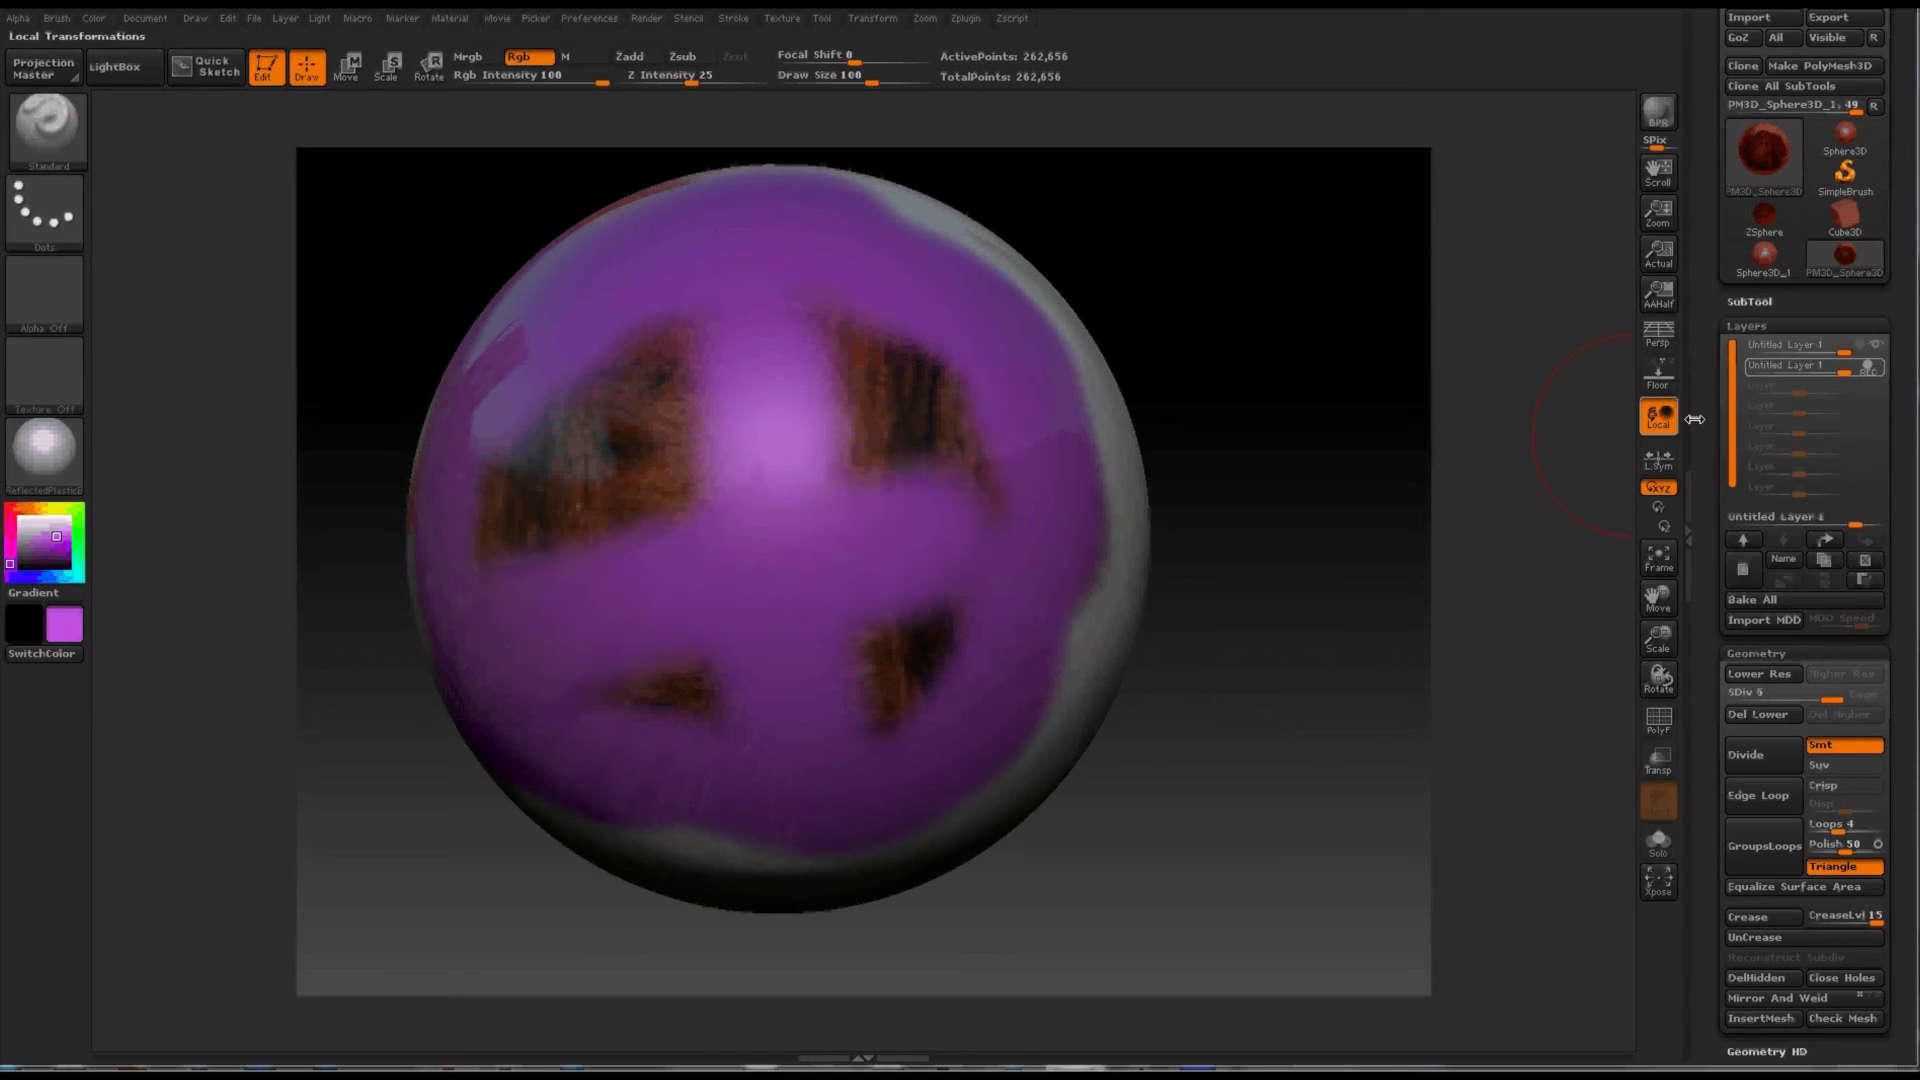
# Lower the purple layer's intensity to about 0.51 and delete both layers
pyautogui.moveTo(1843, 367)
pyautogui.mouseDown()
pyautogui.moveTo(1822, 386)
pyautogui.moveTo(1823, 360)
pyautogui.mouseUp()
pyautogui.click(1825, 368)
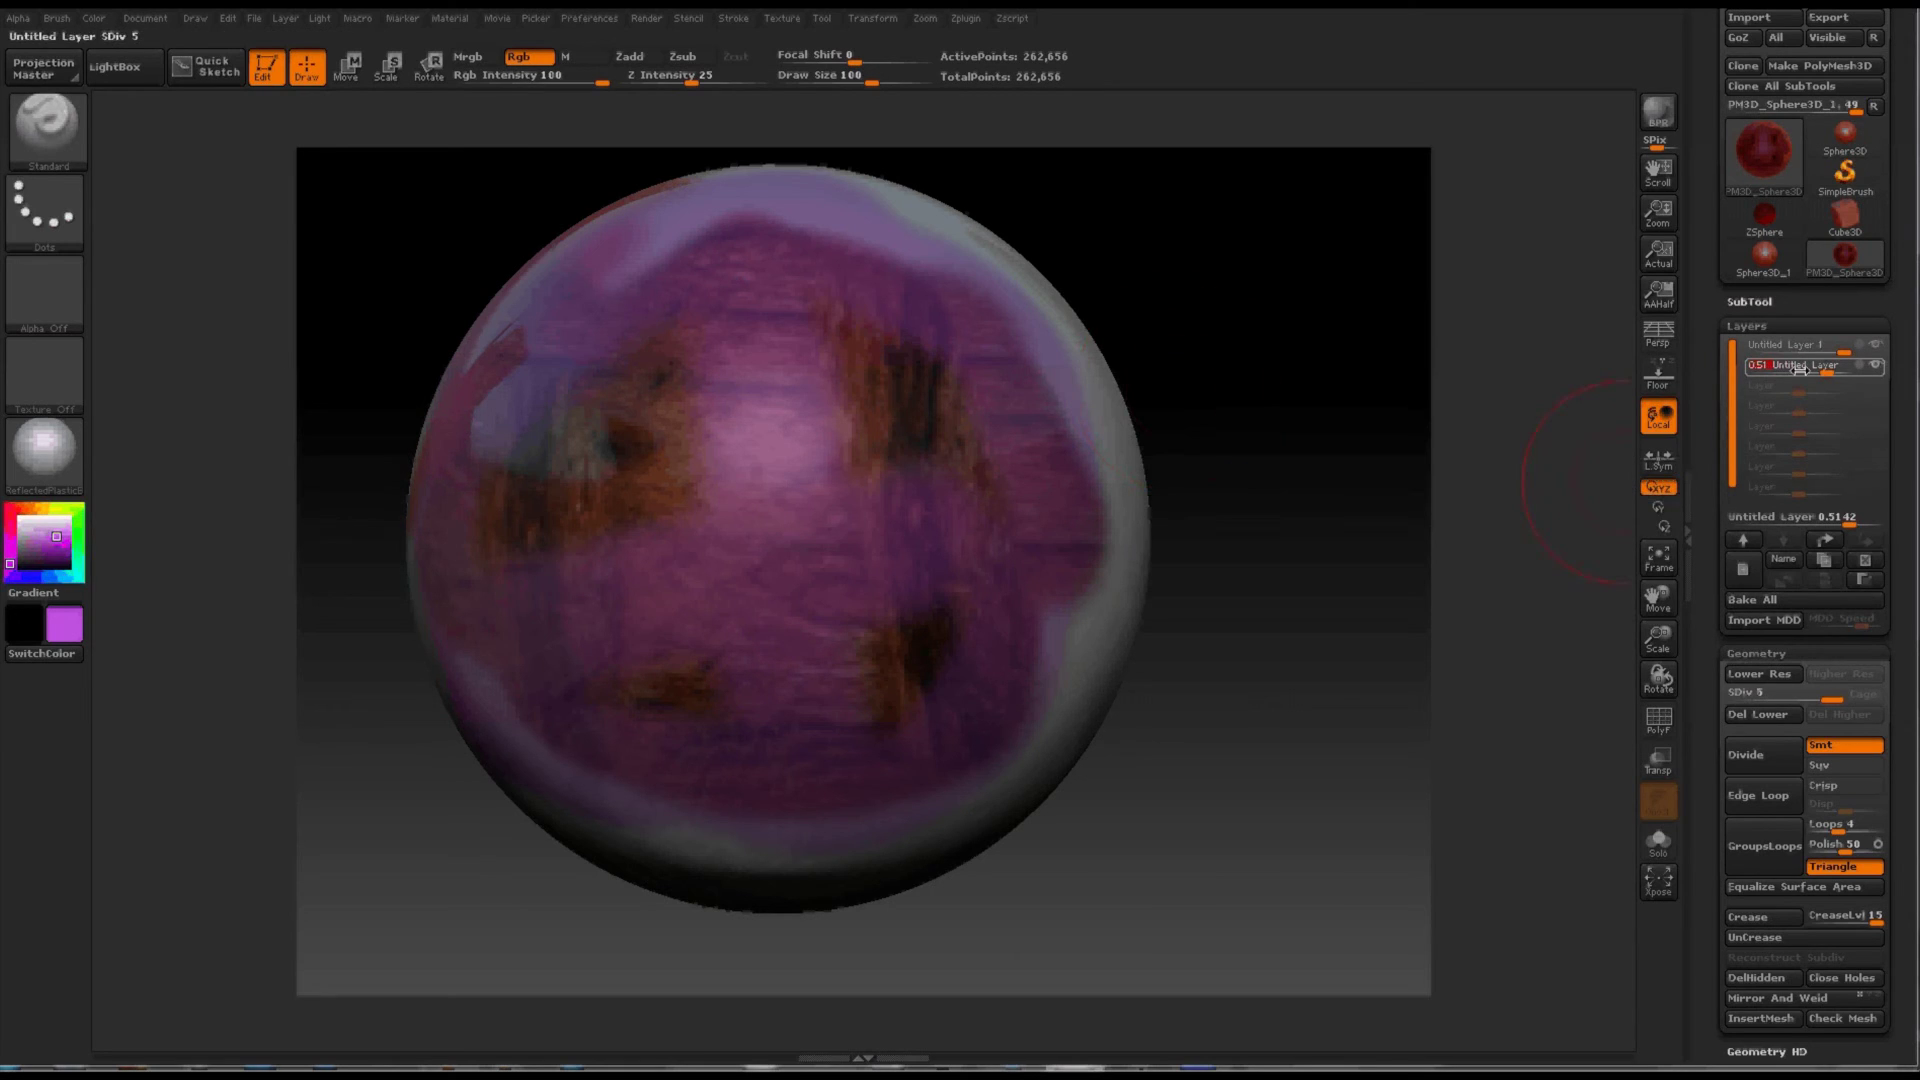
pyautogui.click(1864, 563)
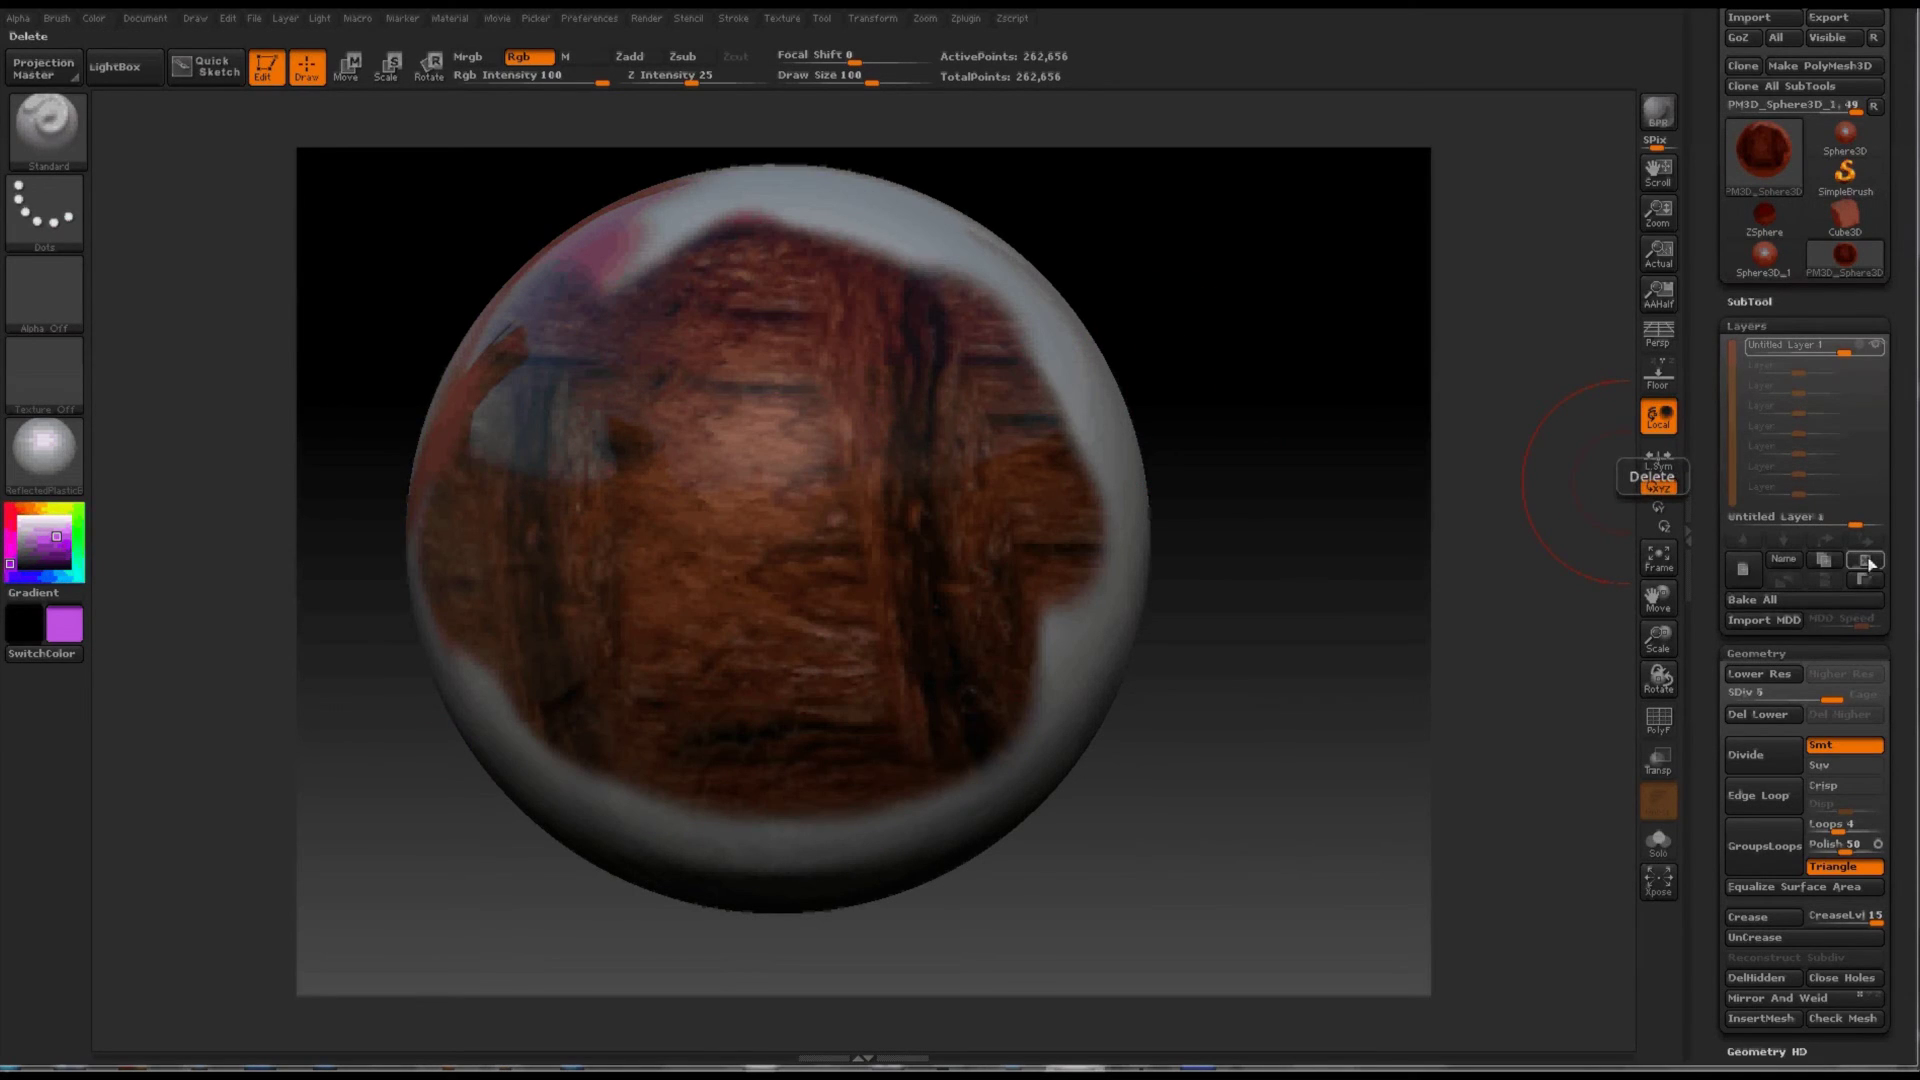
pyautogui.click(1865, 561)
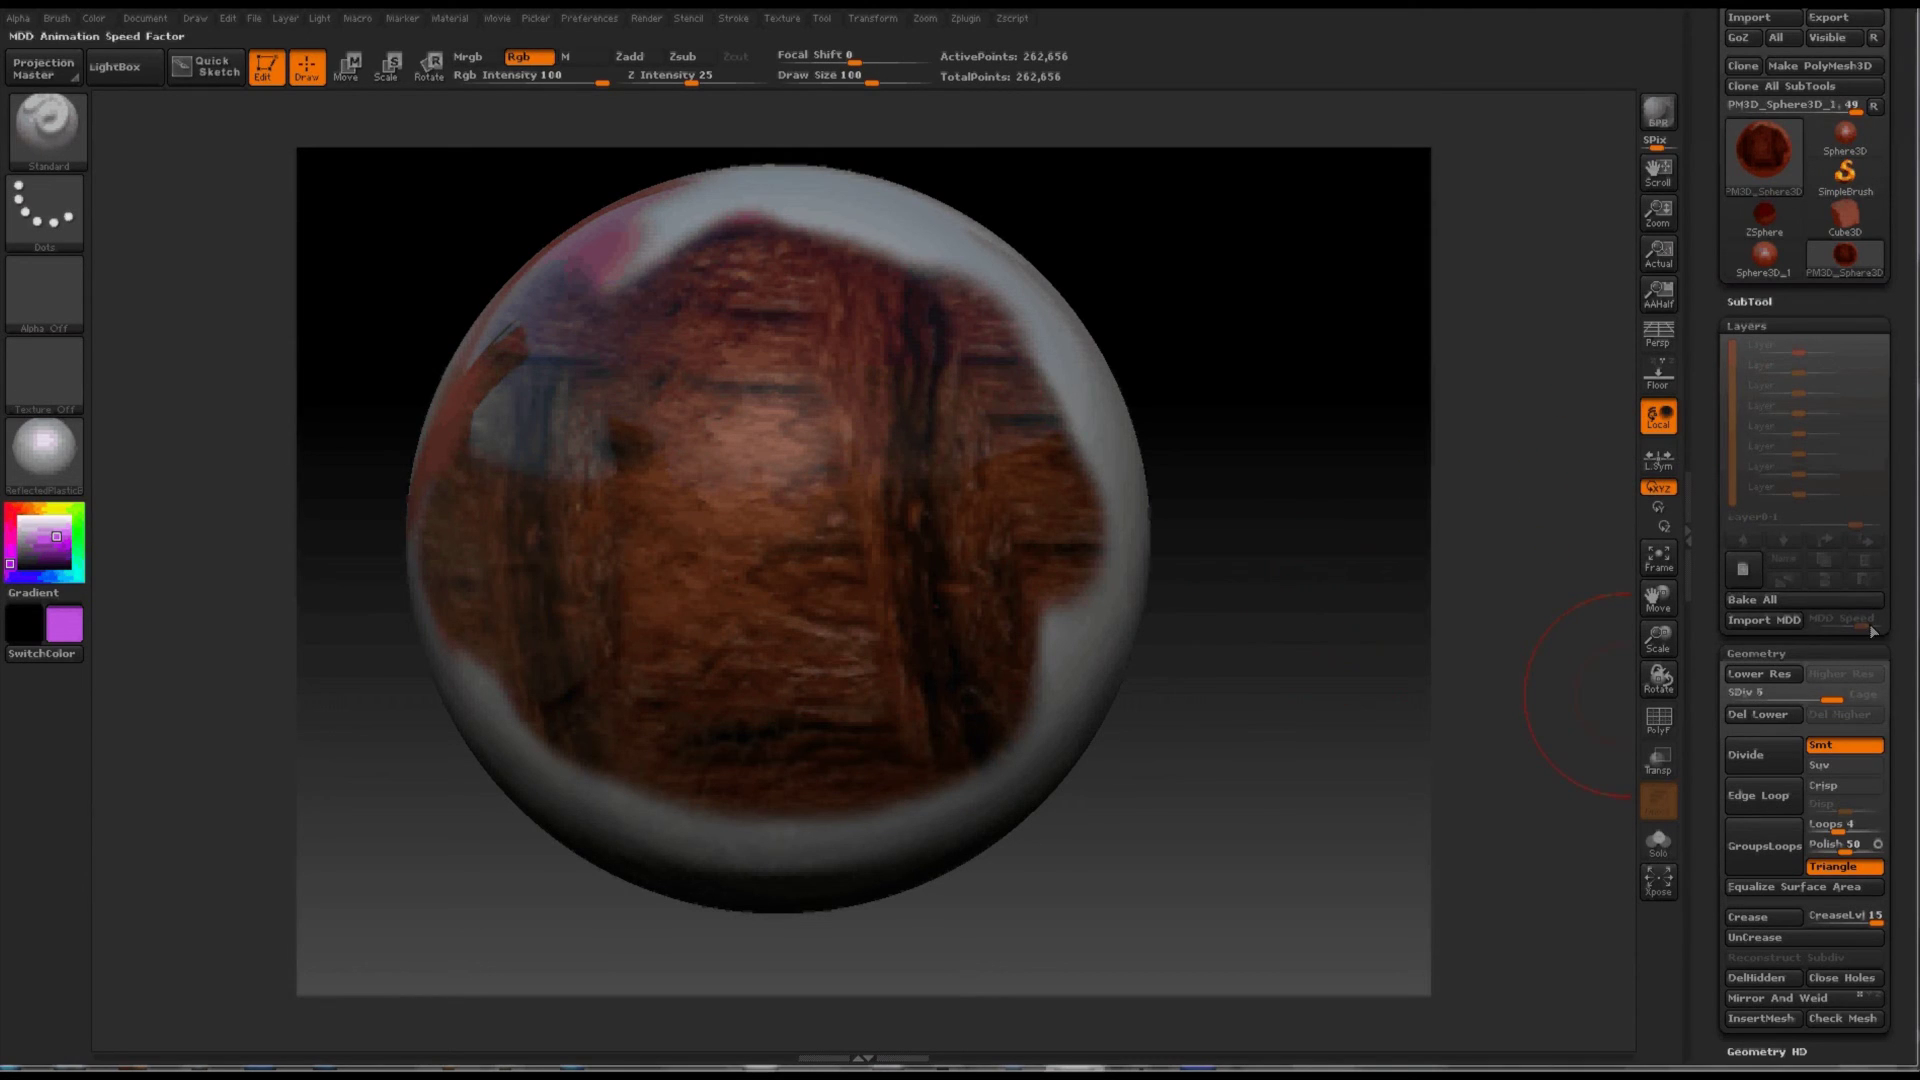
# Create a texture map from the sphere's polypaint and clone it to the texture palette
pyautogui.scroll(-10, 1868, 590)
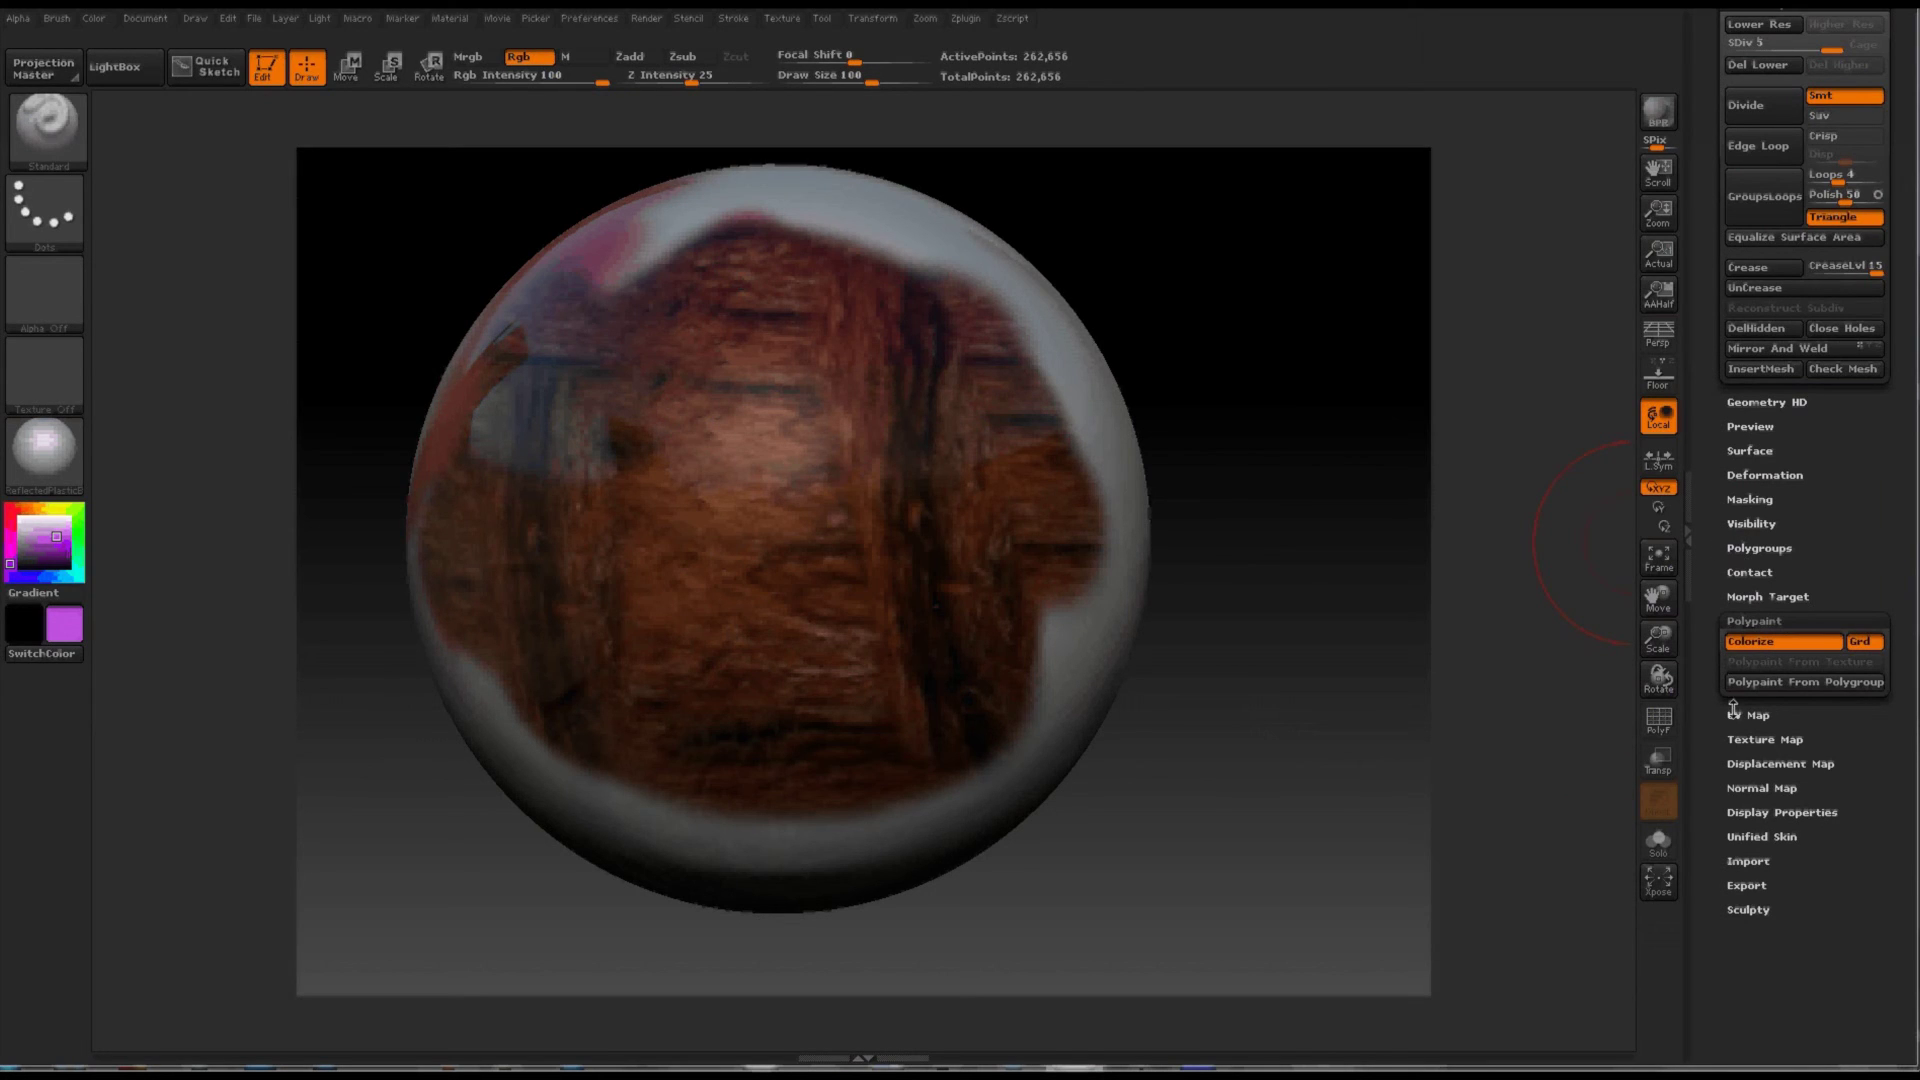
pyautogui.click(1745, 740)
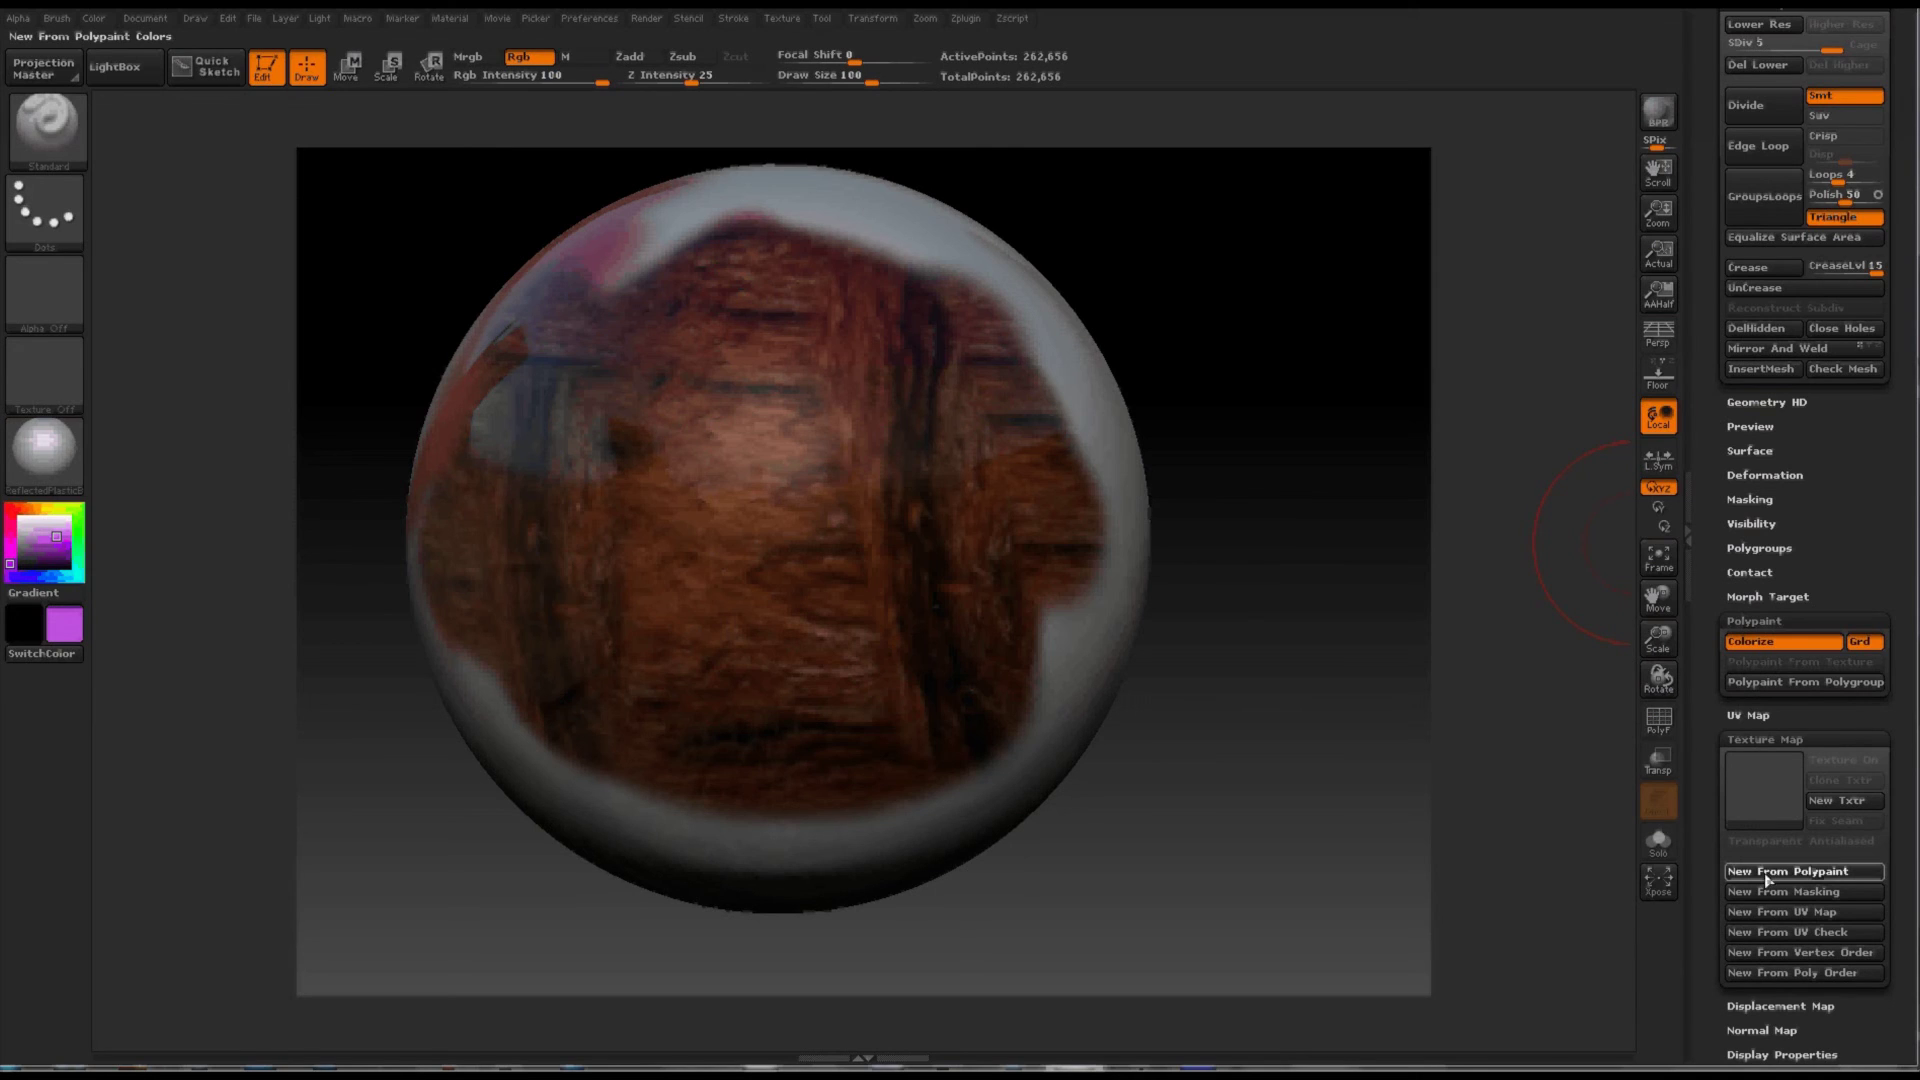
pyautogui.click(1766, 878)
pyautogui.moveTo(1757, 806)
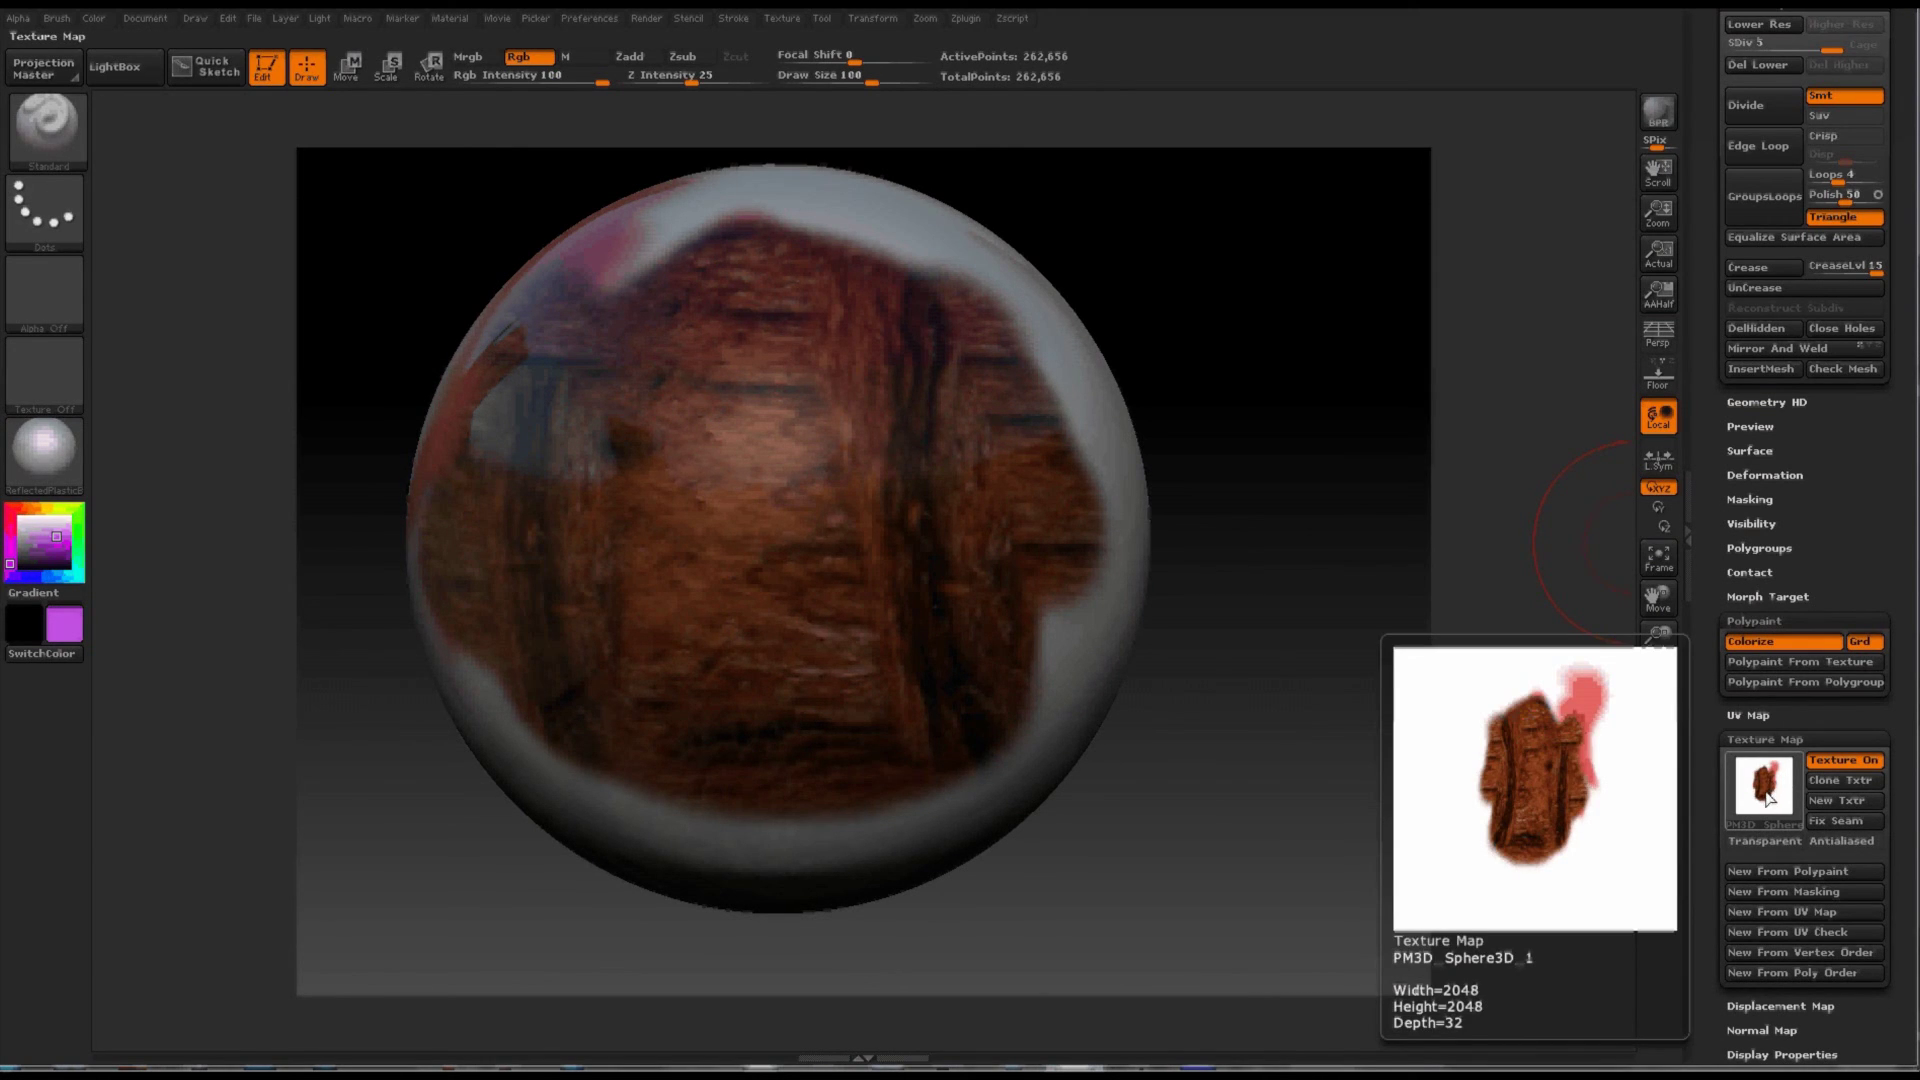
pyautogui.click(1838, 783)
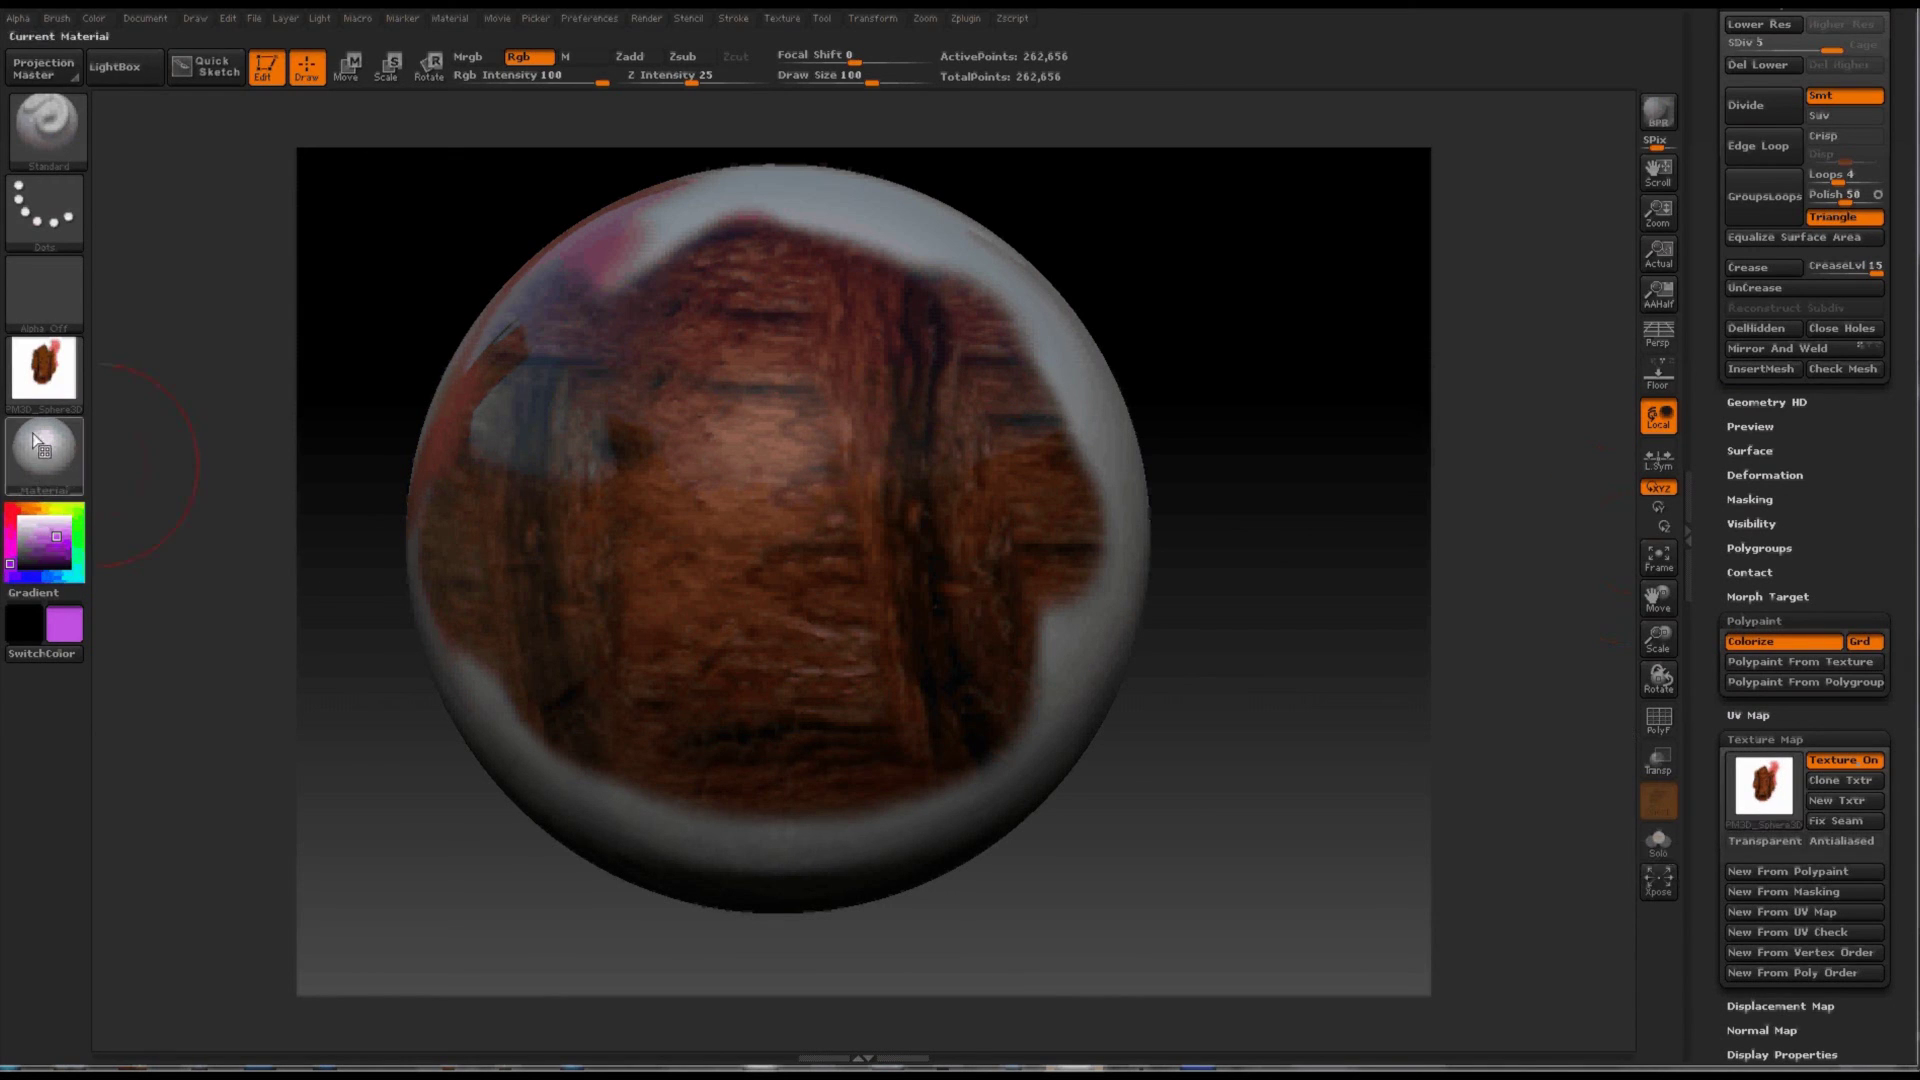
# Flip the cloned texture vertically and export it as the Photoshop file PM3D_Sphere3D_1.psd
pyautogui.click(783, 22)
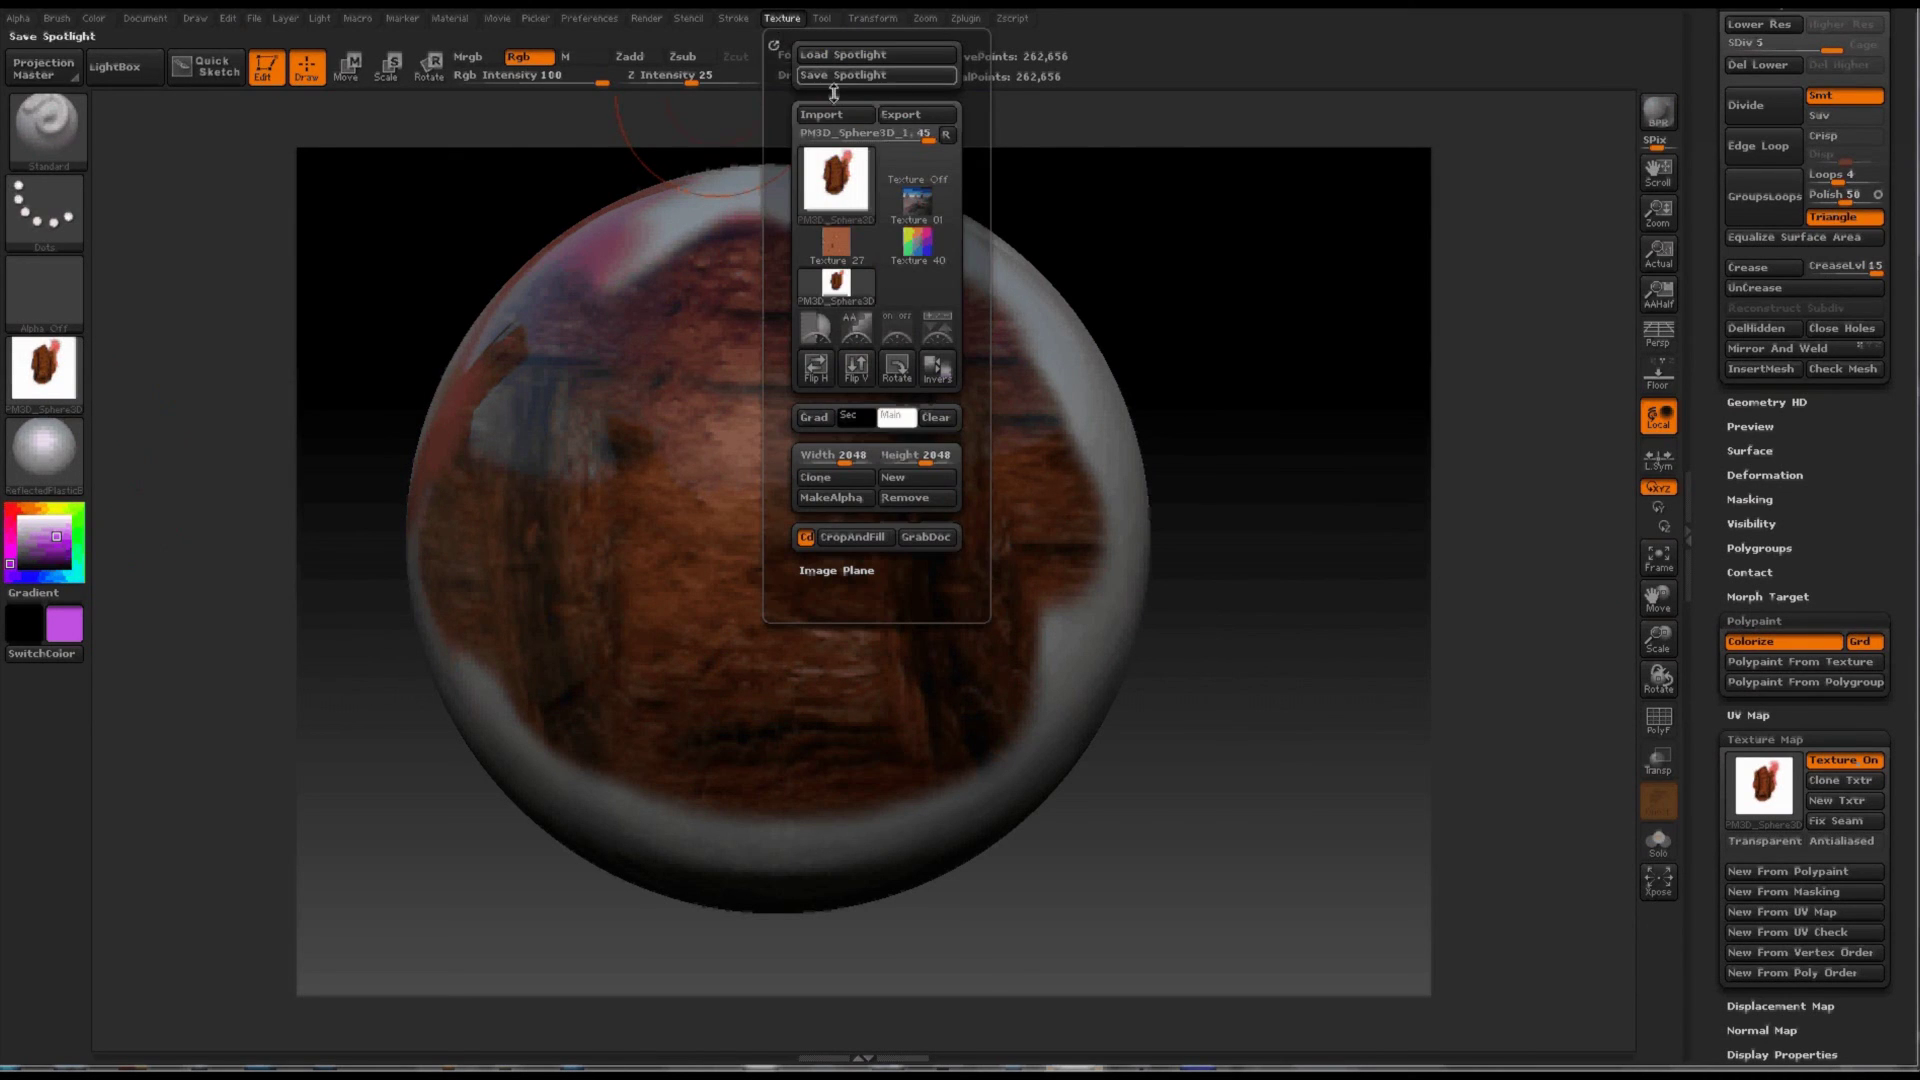
pyautogui.click(857, 370)
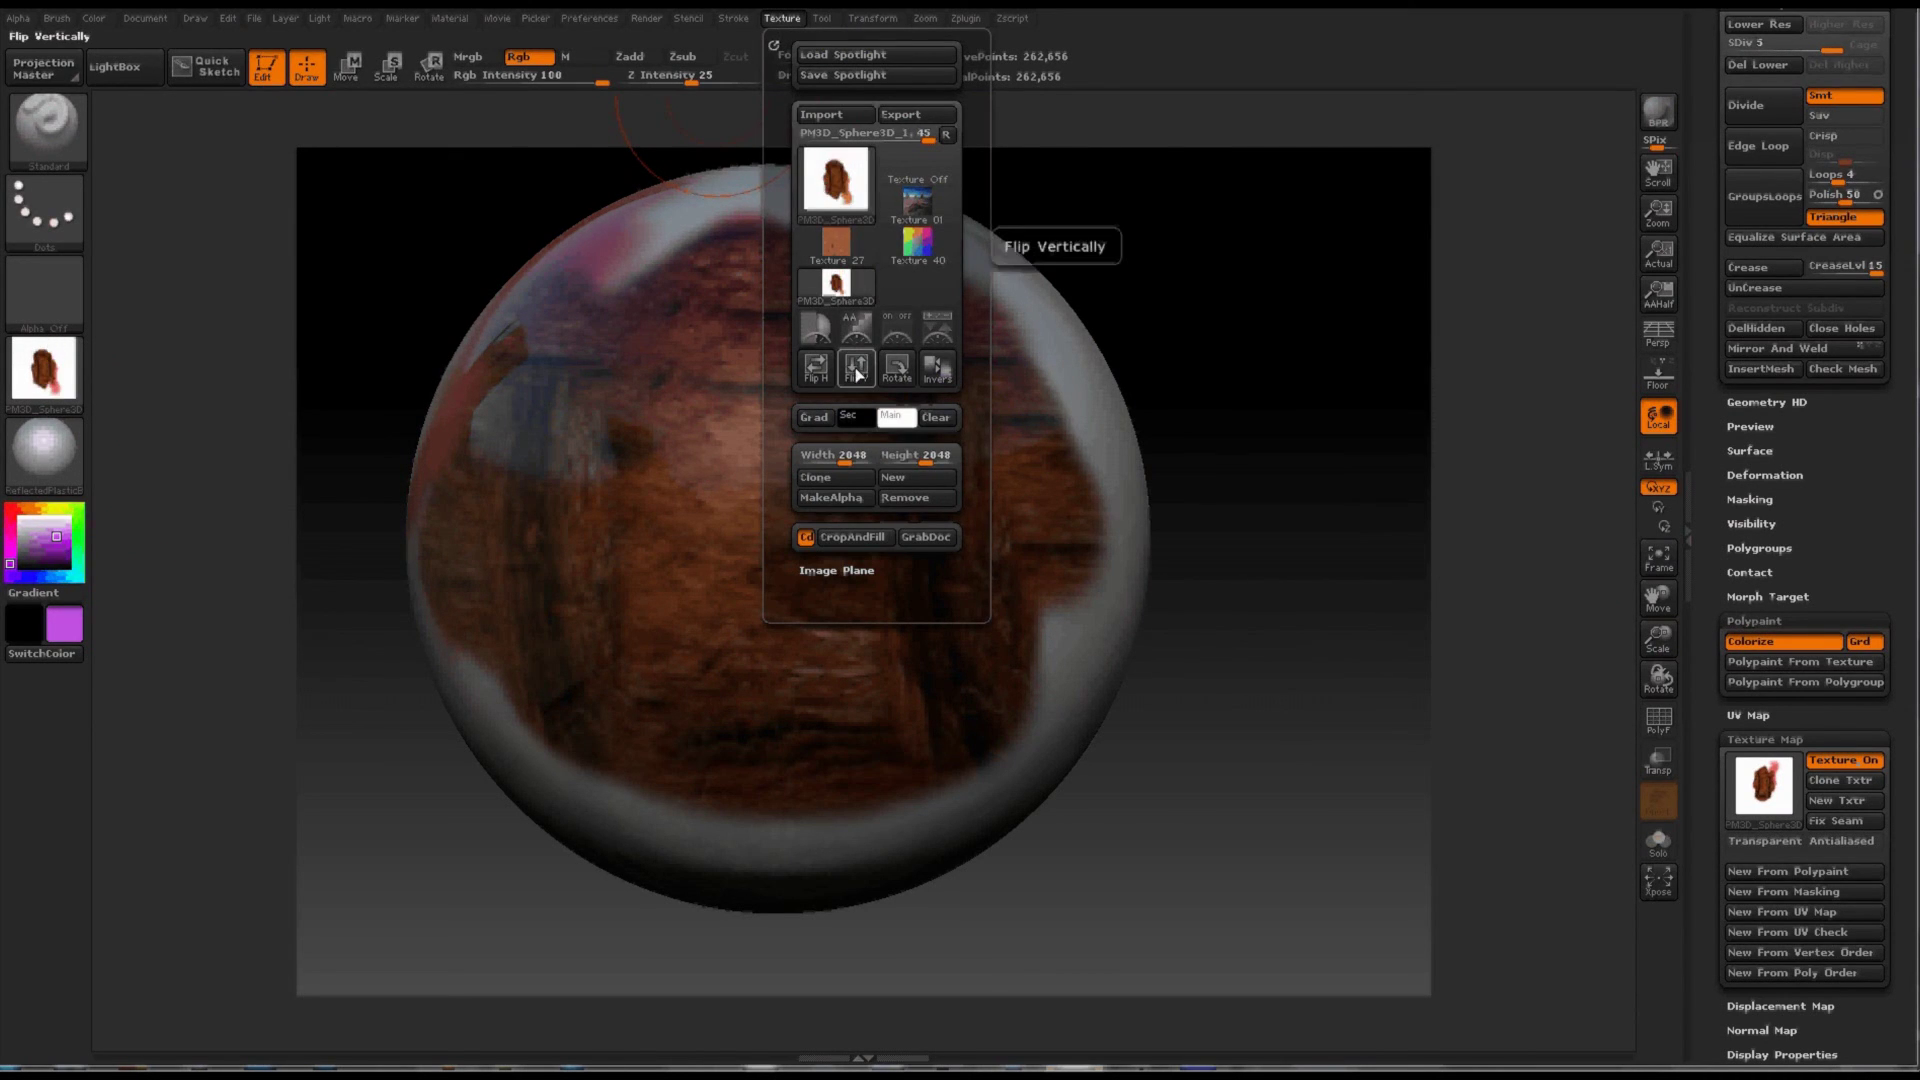
pyautogui.click(909, 116)
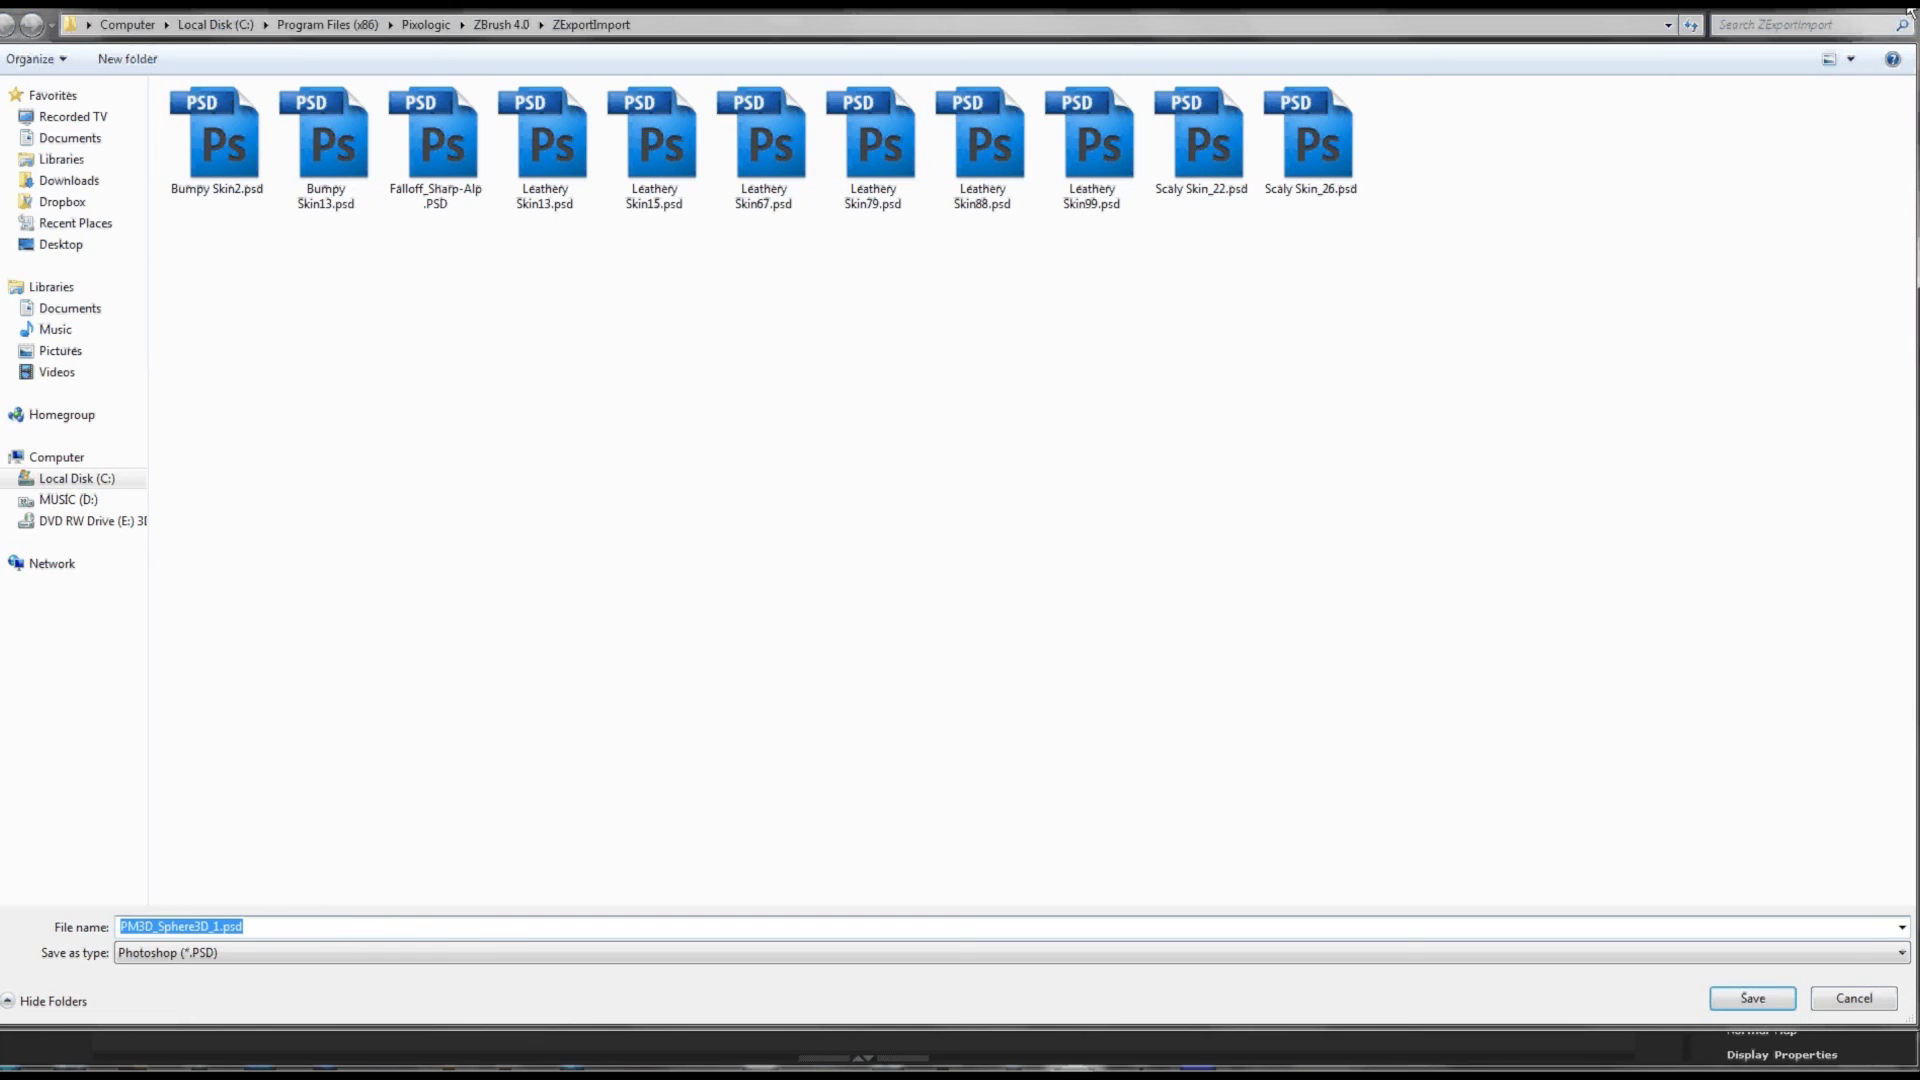
pyautogui.press('Return')
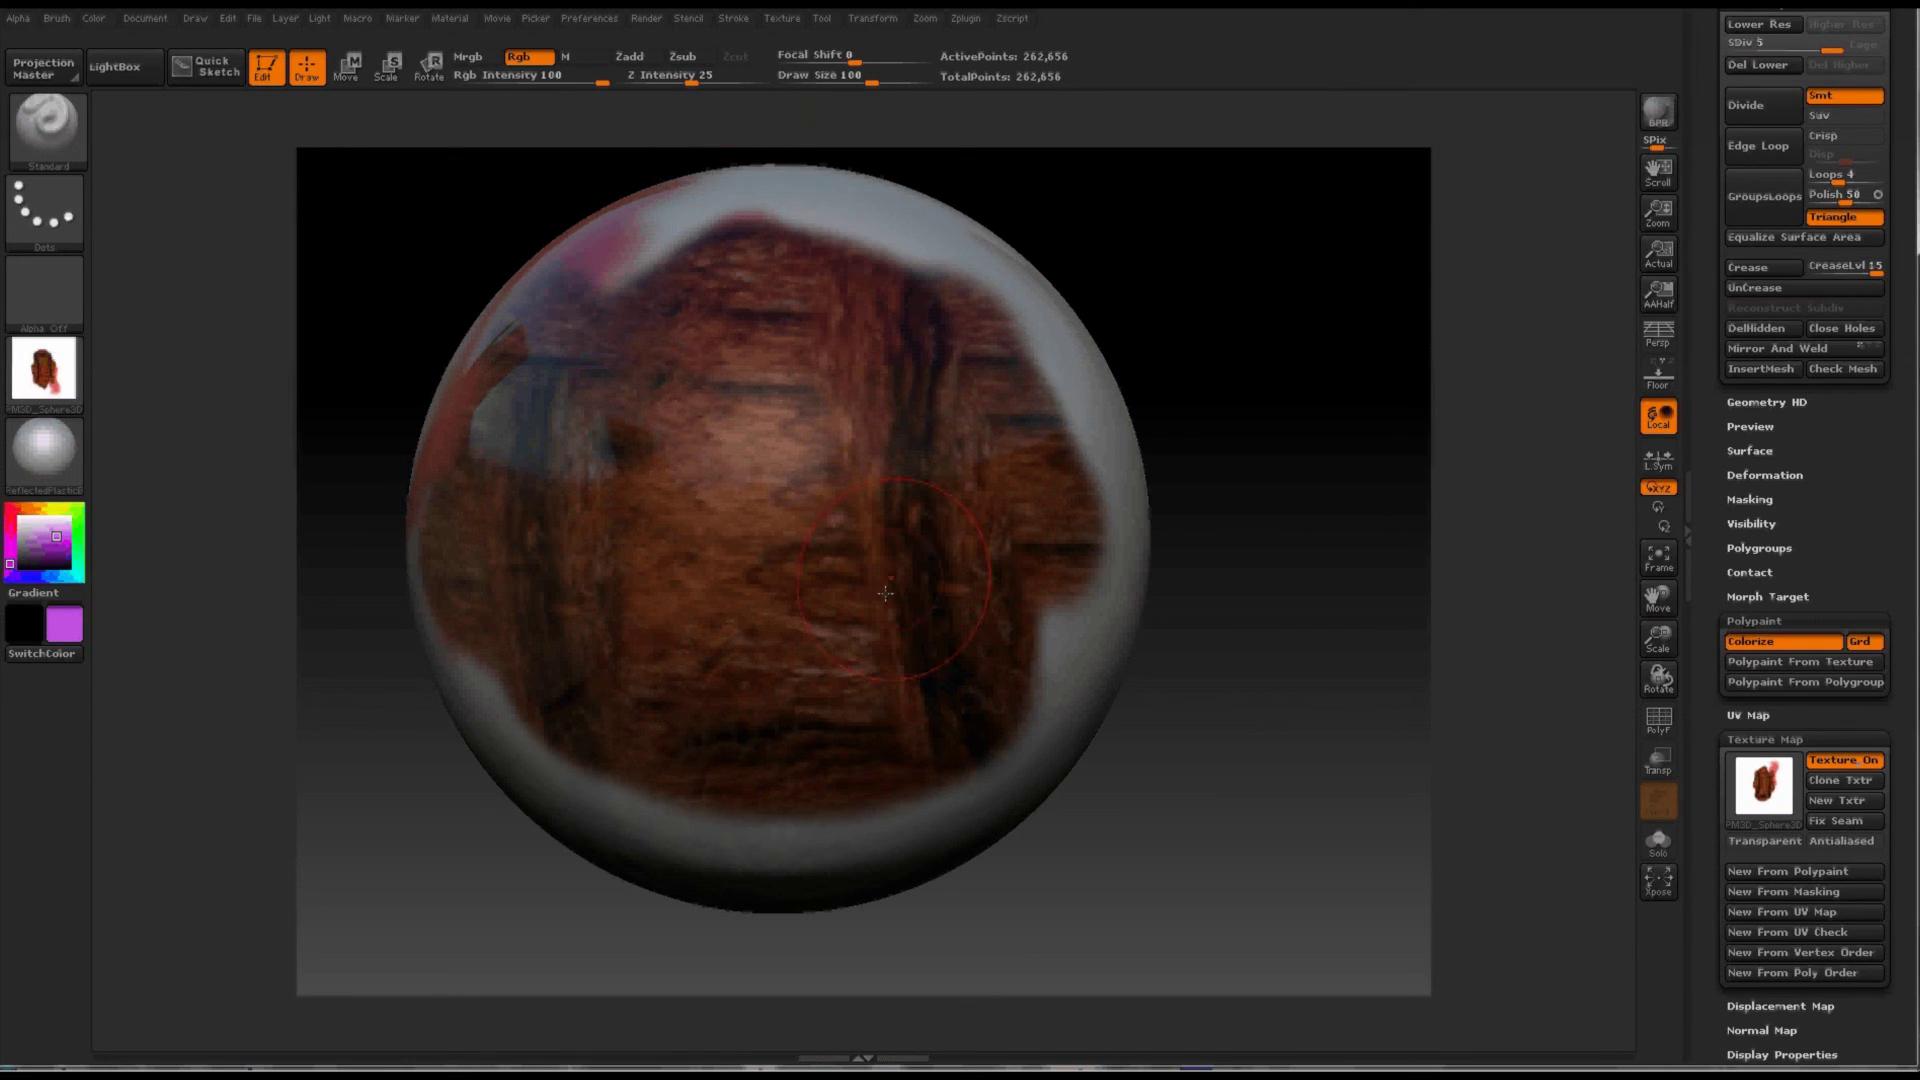